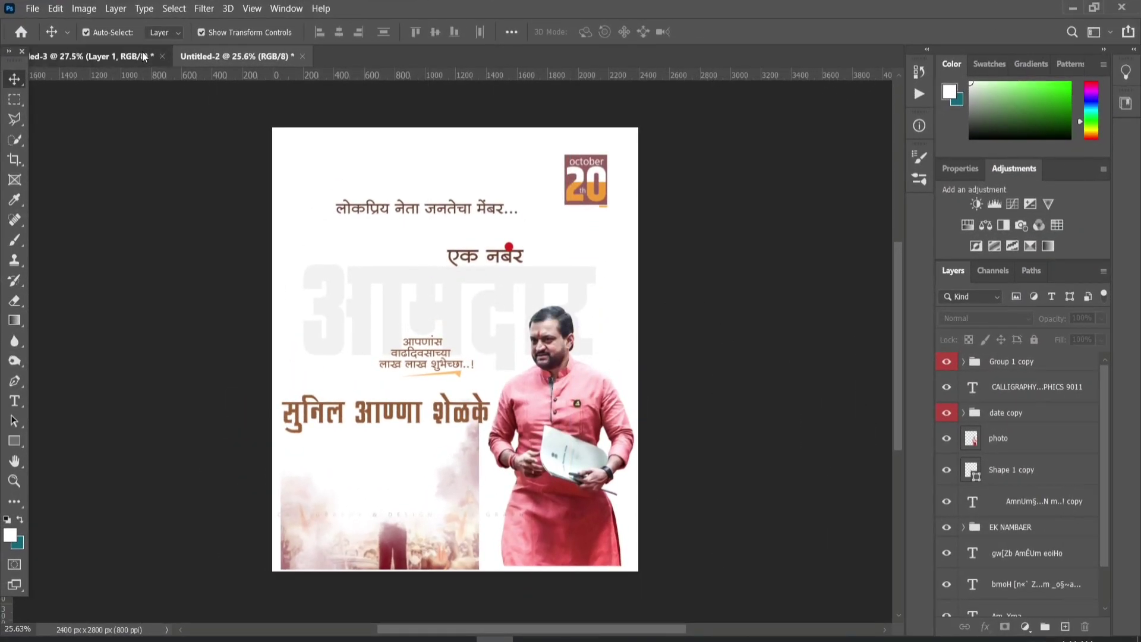
- Sample dark red #893130 from the poster as the foreground colour, then go back to the blank Untitled-3
click(142, 54)
click(247, 58)
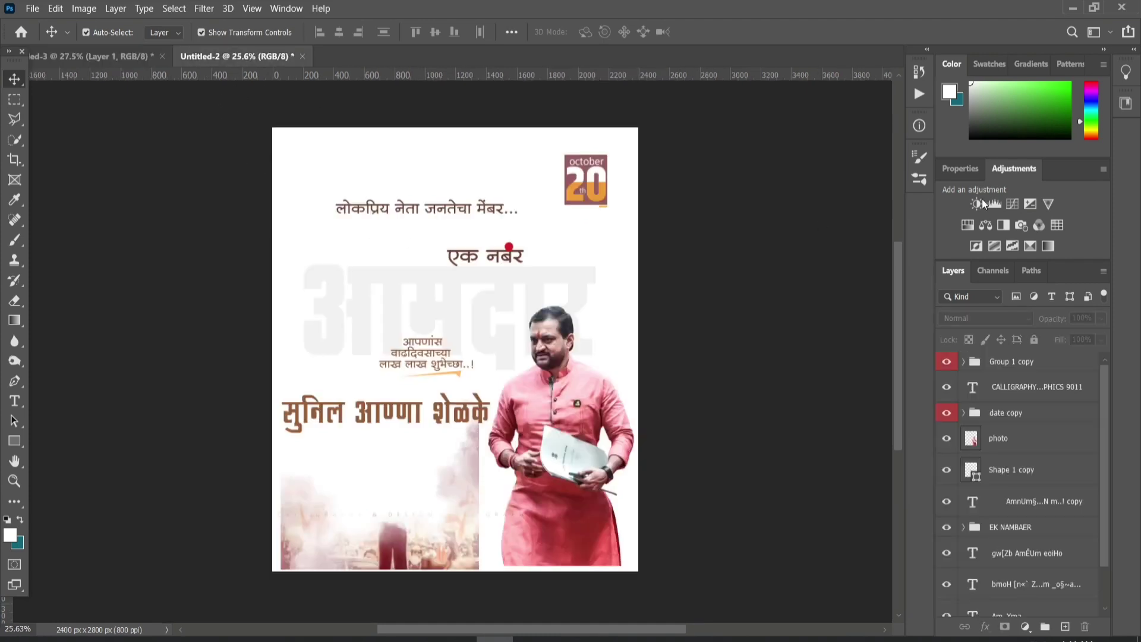
click(950, 92)
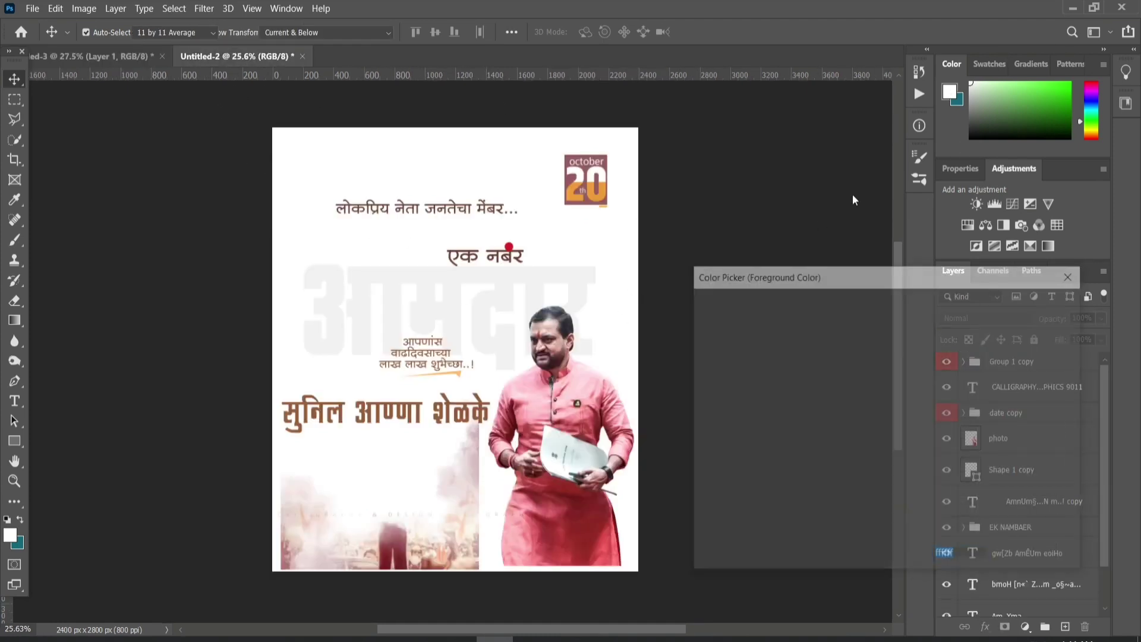
click(596, 420)
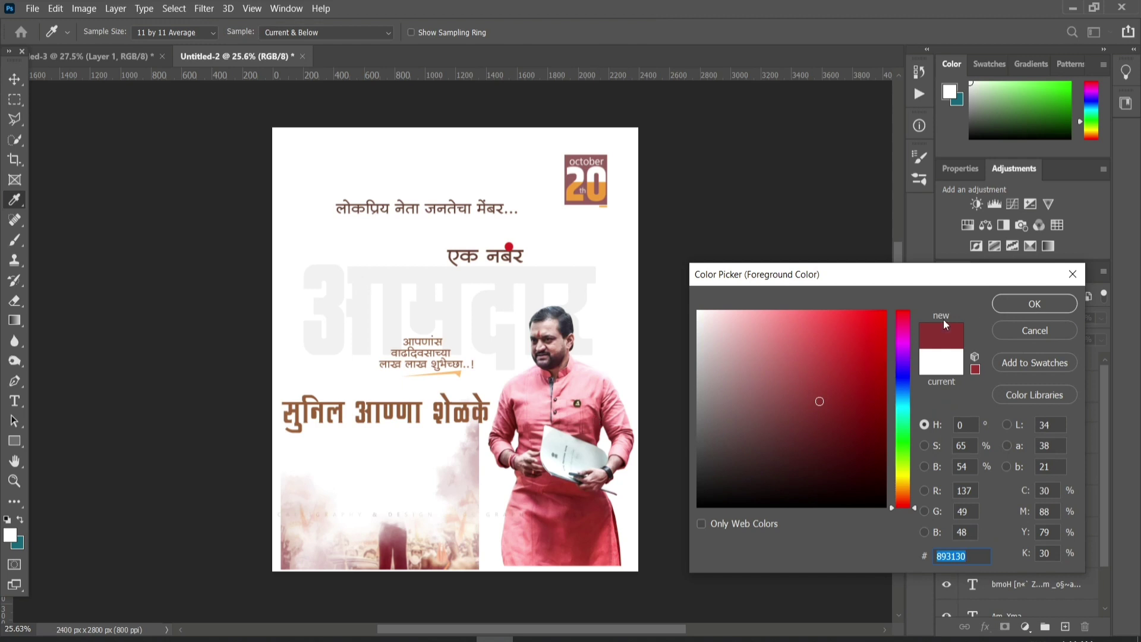
click(1004, 307)
click(120, 57)
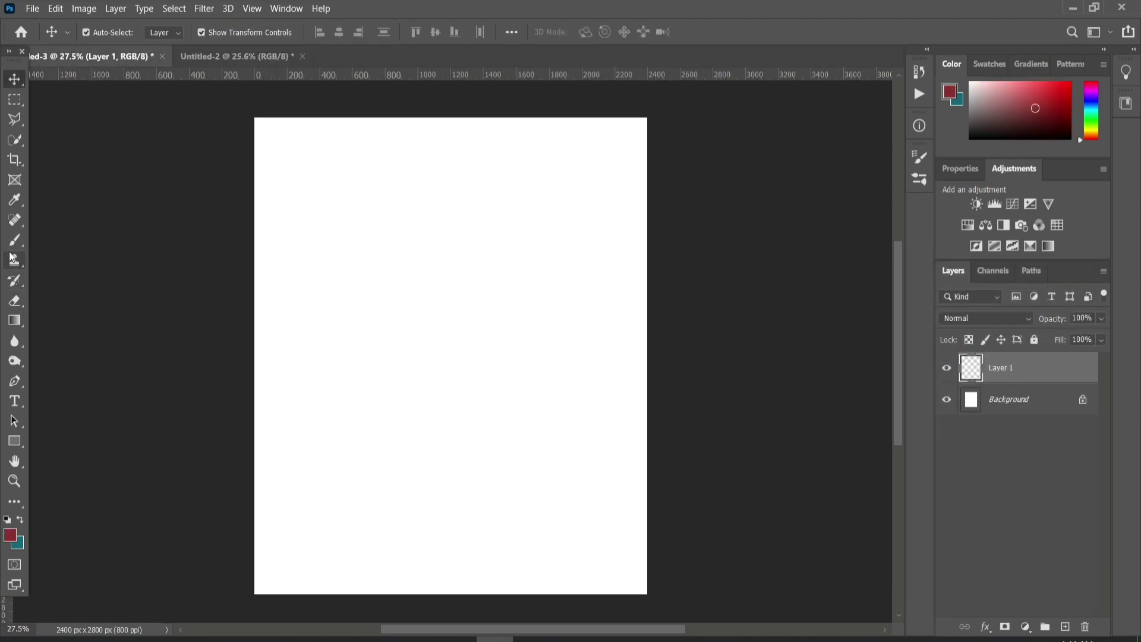
- Pick a large smoke brush and spread pink smoke across the whole canvas
click(15, 242)
click(106, 33)
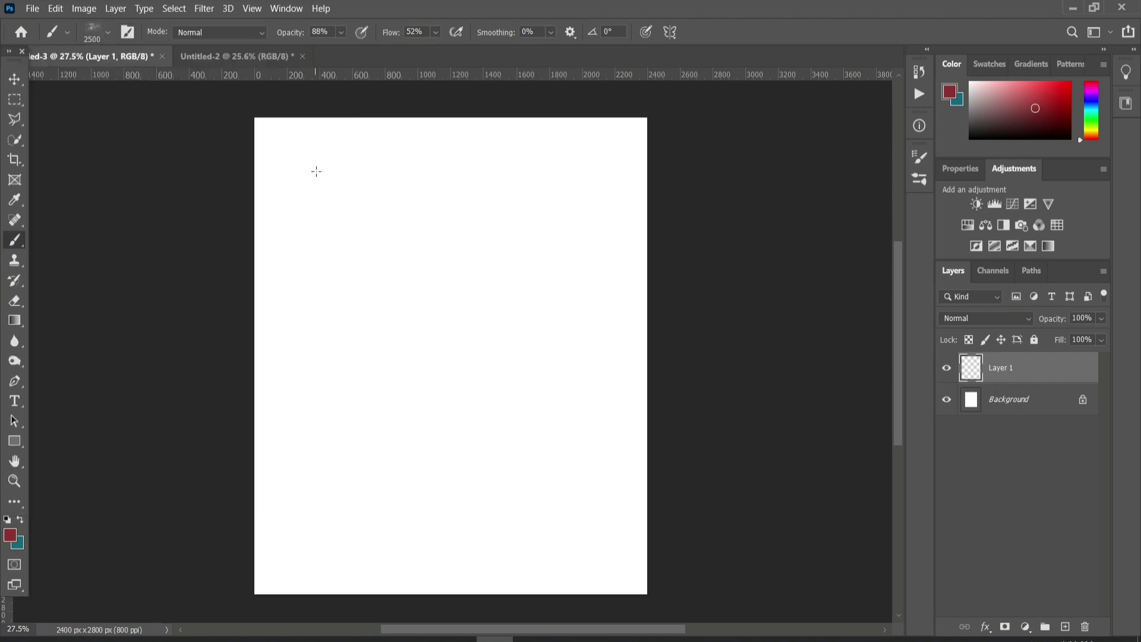
drag(316, 171, 446, 244)
key(ctrl+z)
key(bracketright)
click(465, 231)
drag(359, 414, 425, 476)
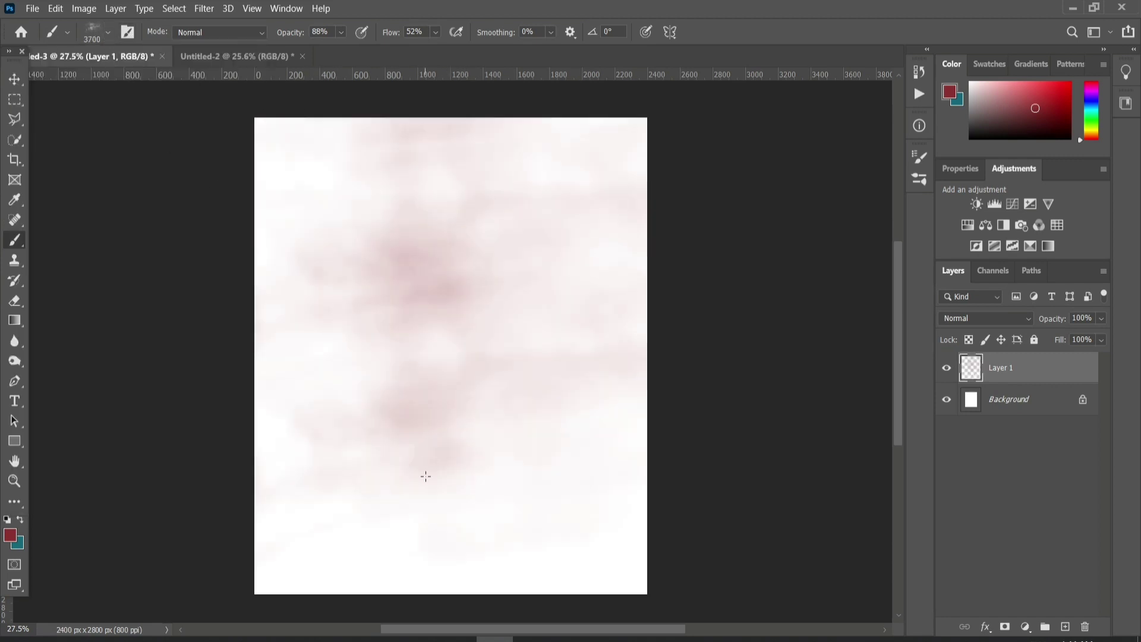
mouse_move(343, 544)
mouse_down()
mouse_move(636, 543)
mouse_move(652, 305)
mouse_move(262, 178)
mouse_move(176, 196)
mouse_up()
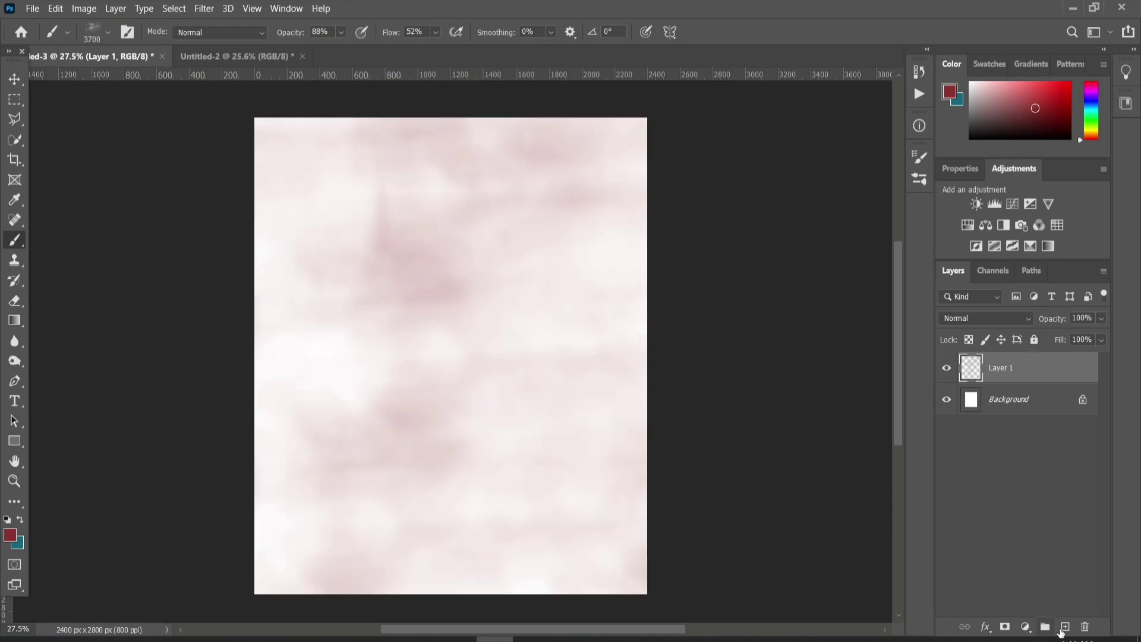
- Switch to a different smoke brush and paint darker pink smoke over the upper-left
click(108, 34)
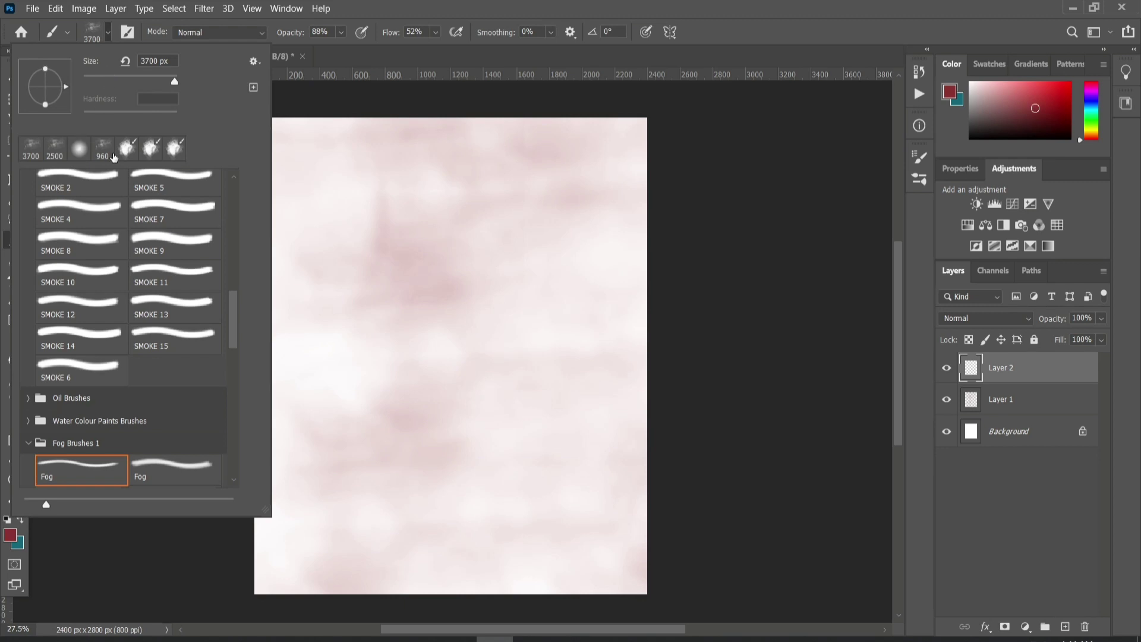
click(394, 262)
drag(395, 261, 395, 284)
key(ctrl+z)
drag(293, 327, 234, 198)
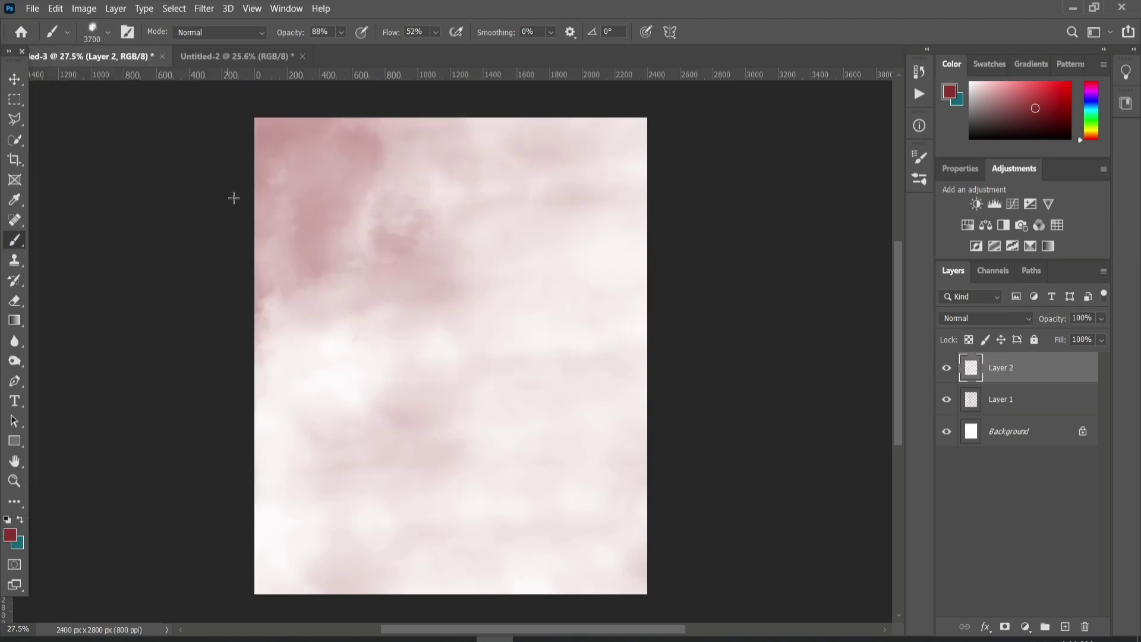
- Add dark pink smoke to the upper-right, bottom-right and lower-left areas
scroll(483, 288, down, 1)
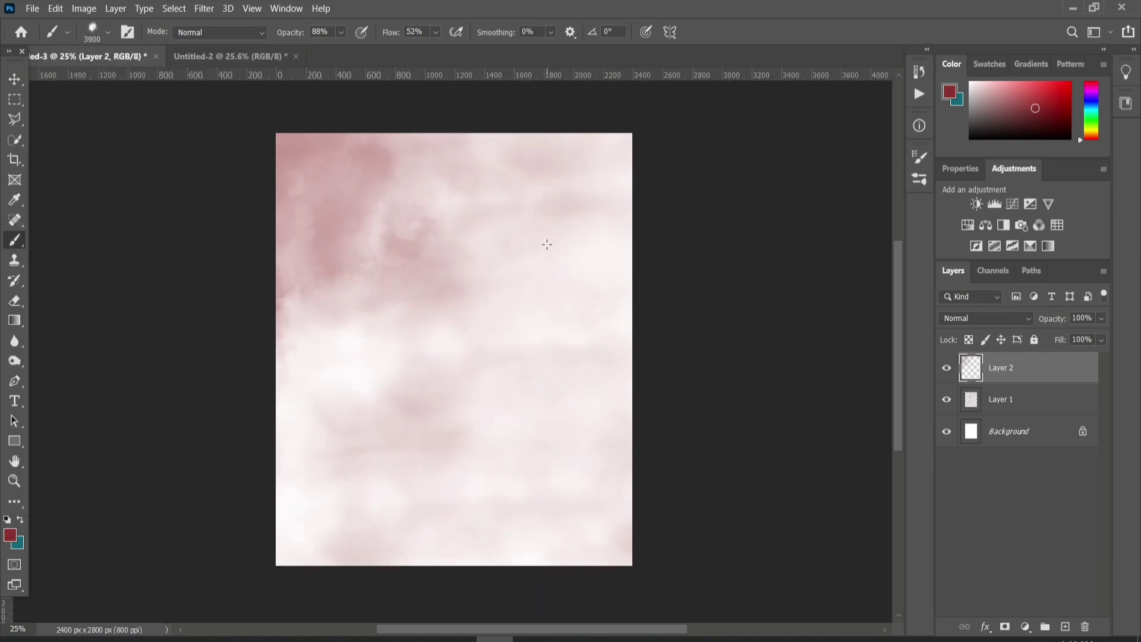
click(707, 166)
scroll(523, 255, up, 1)
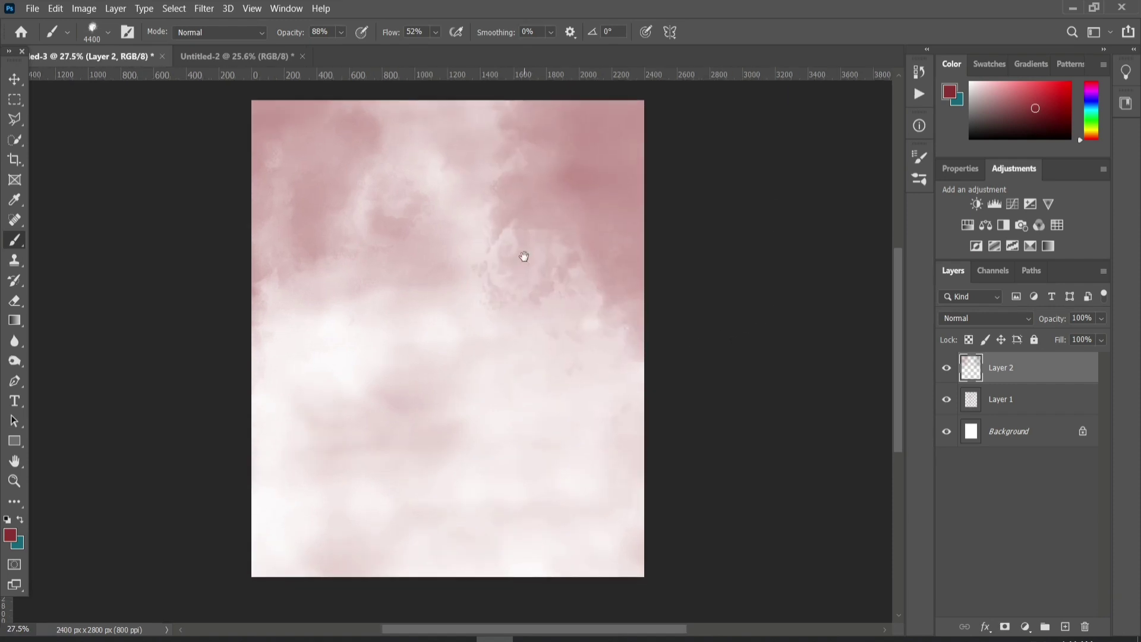
scroll(595, 416, down, 2)
click(652, 573)
click(266, 597)
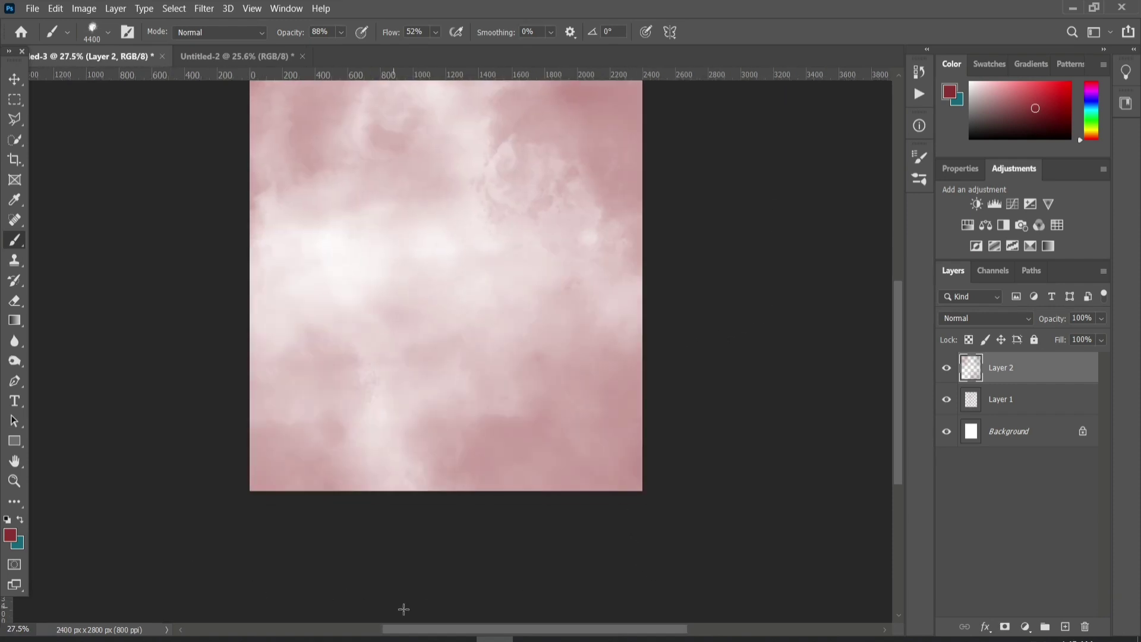
scroll(400, 594, down, 2)
scroll(464, 446, up, 1)
scroll(463, 449, up, 1)
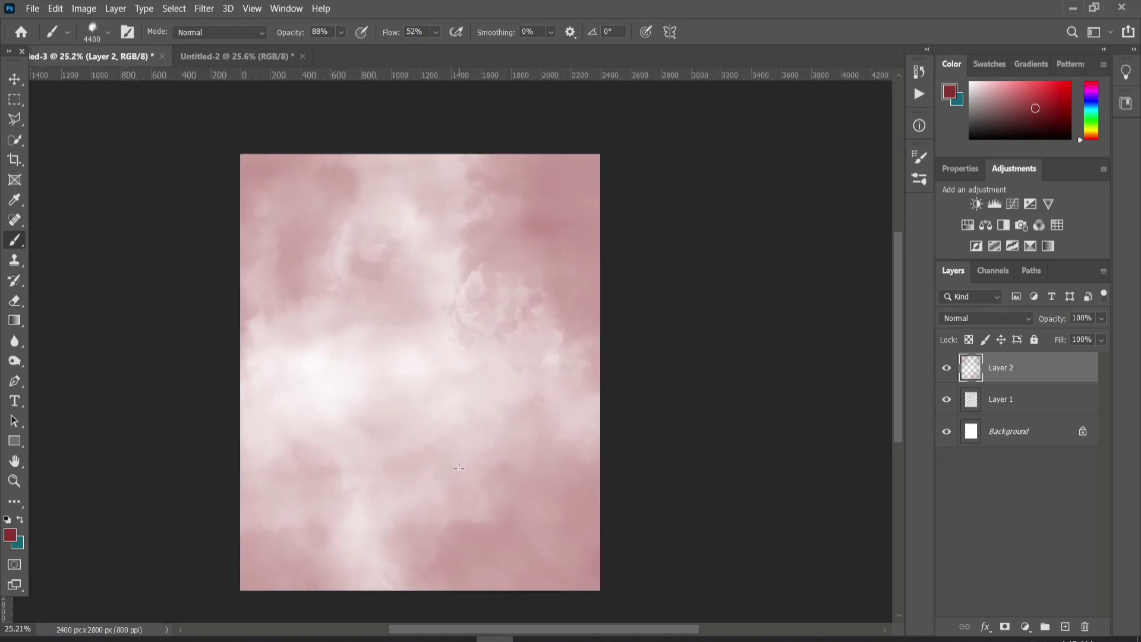
scroll(462, 446, up, 1)
scroll(462, 443, down, 1)
- On a new layer, darken the lower right, middle and left with pink smoke
click(1064, 626)
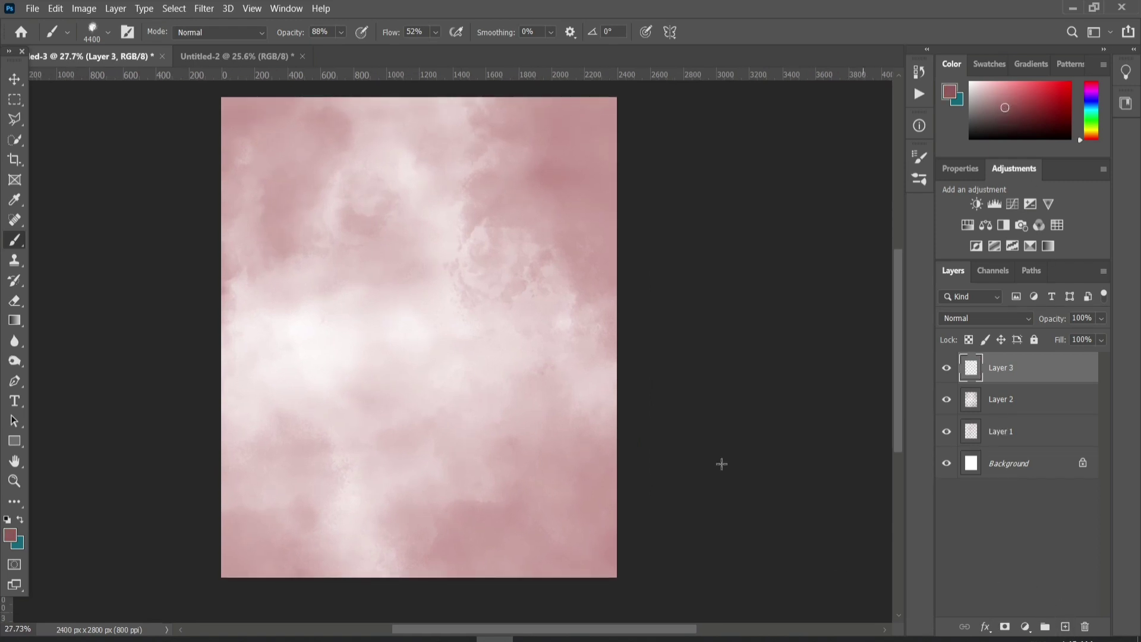
click(672, 578)
drag(642, 542, 677, 525)
click(475, 591)
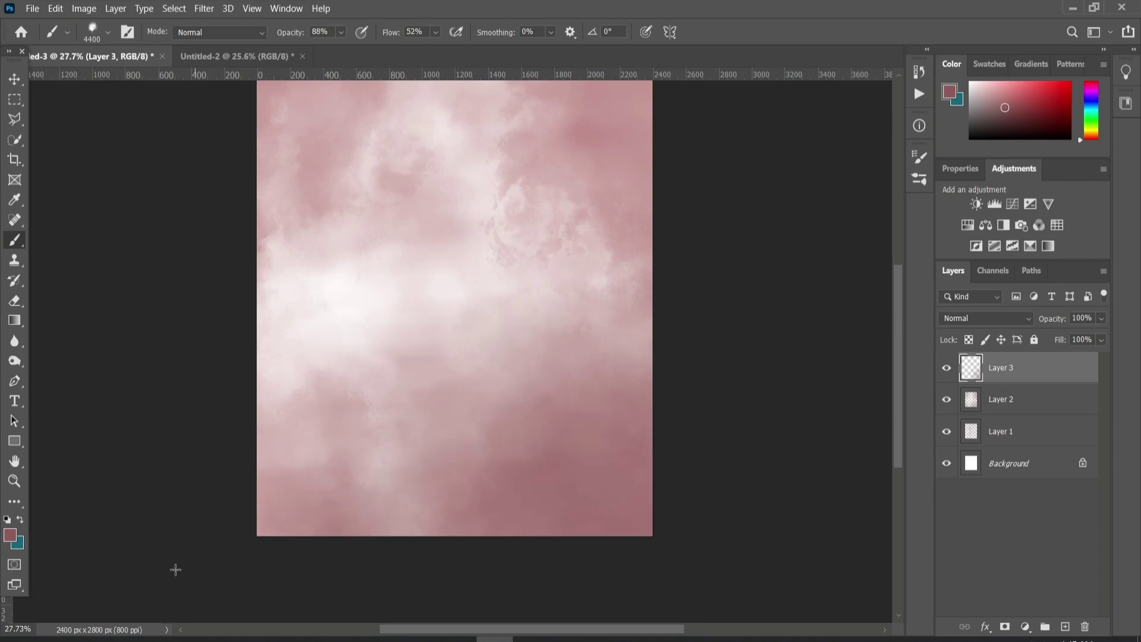
click(165, 558)
- Add another empty layer above Layer 2 and recentre the canvas in view
click(1016, 413)
click(1065, 626)
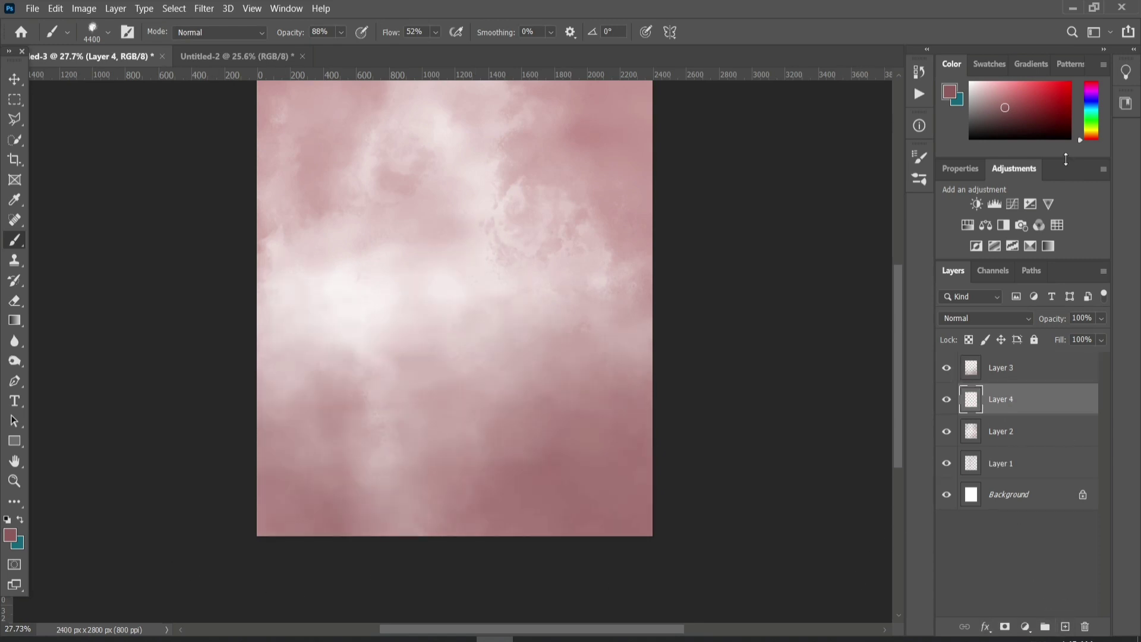
drag(664, 539, 673, 497)
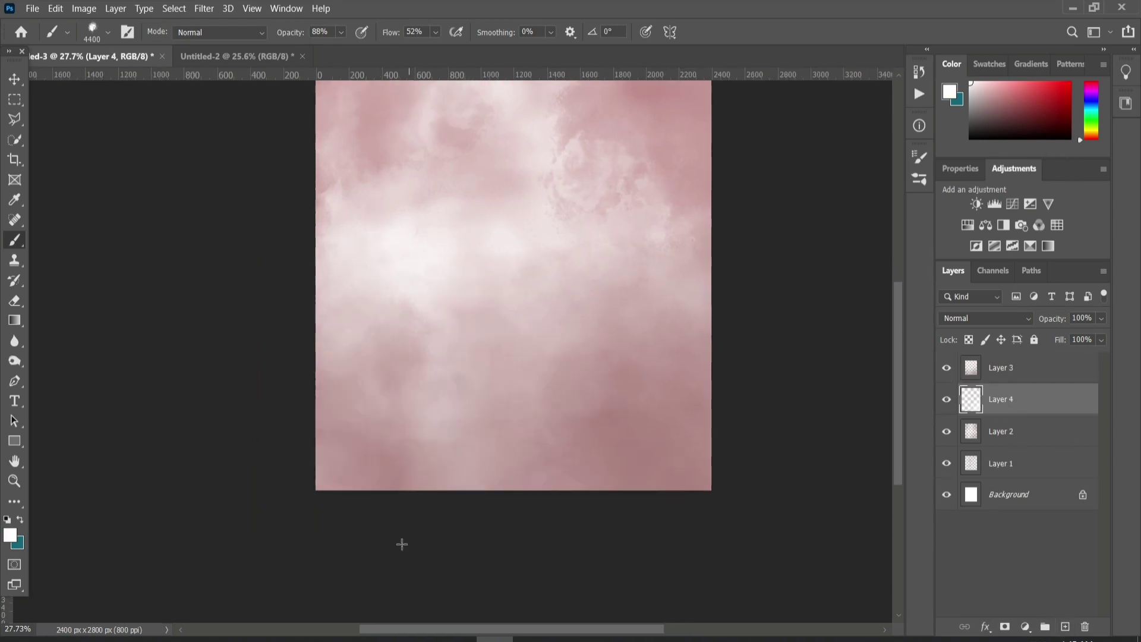
scroll(400, 540, down, 1)
drag(498, 340, 510, 340)
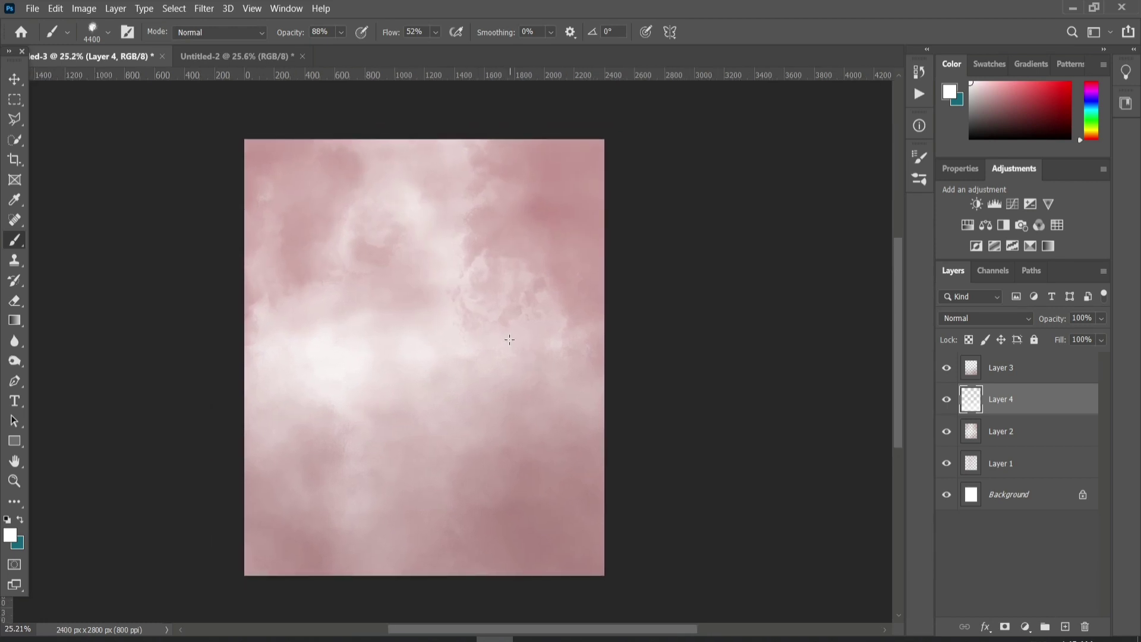
click(15, 79)
scroll(497, 342, up, 1)
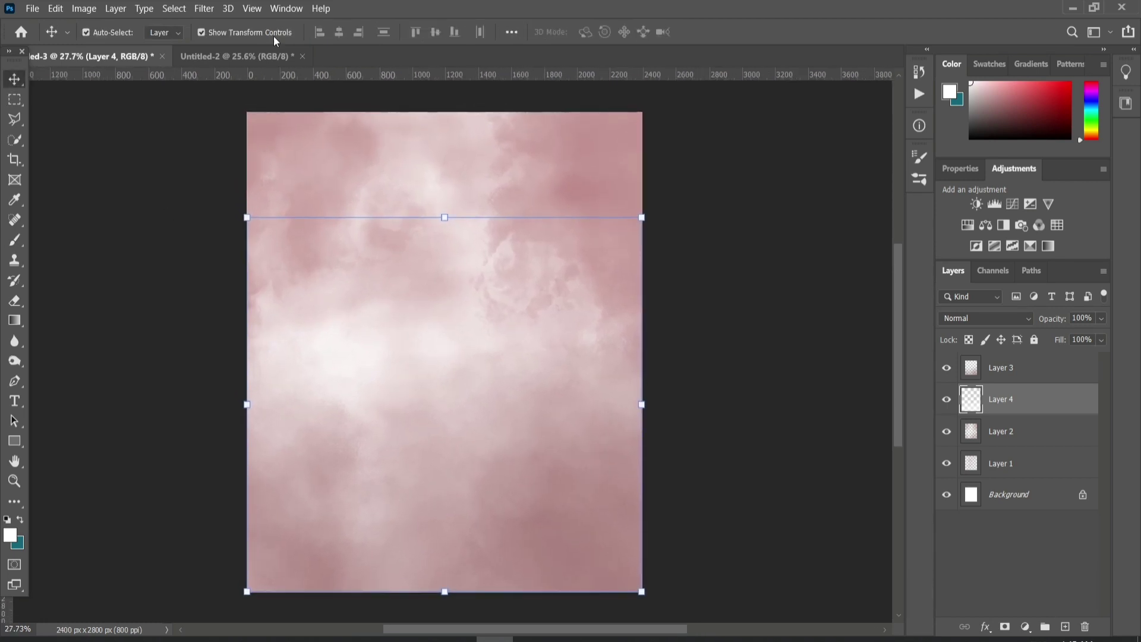
- Bring the man's photo from Untitled-2 into Untitled-3, enlarged to about 131% and centred
click(274, 55)
mouse_move(404, 308)
mouse_down()
mouse_move(142, 69)
mouse_move(457, 430)
mouse_move(448, 454)
mouse_up()
drag(524, 313, 578, 228)
drag(507, 364, 480, 363)
key(Return)
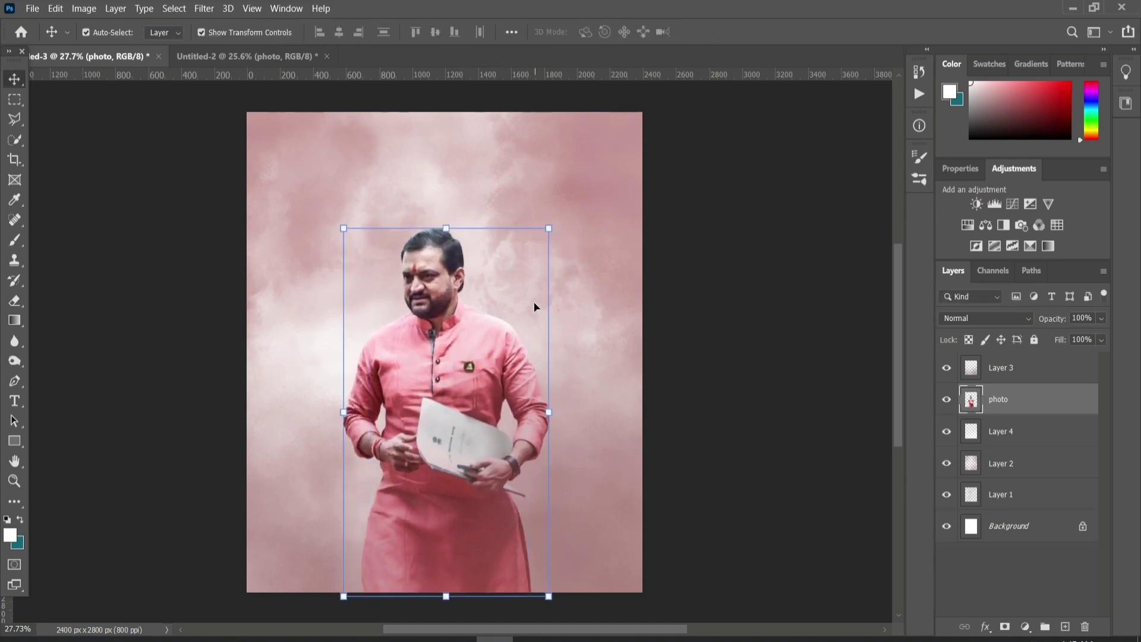
click(739, 288)
scroll(468, 276, down, 1)
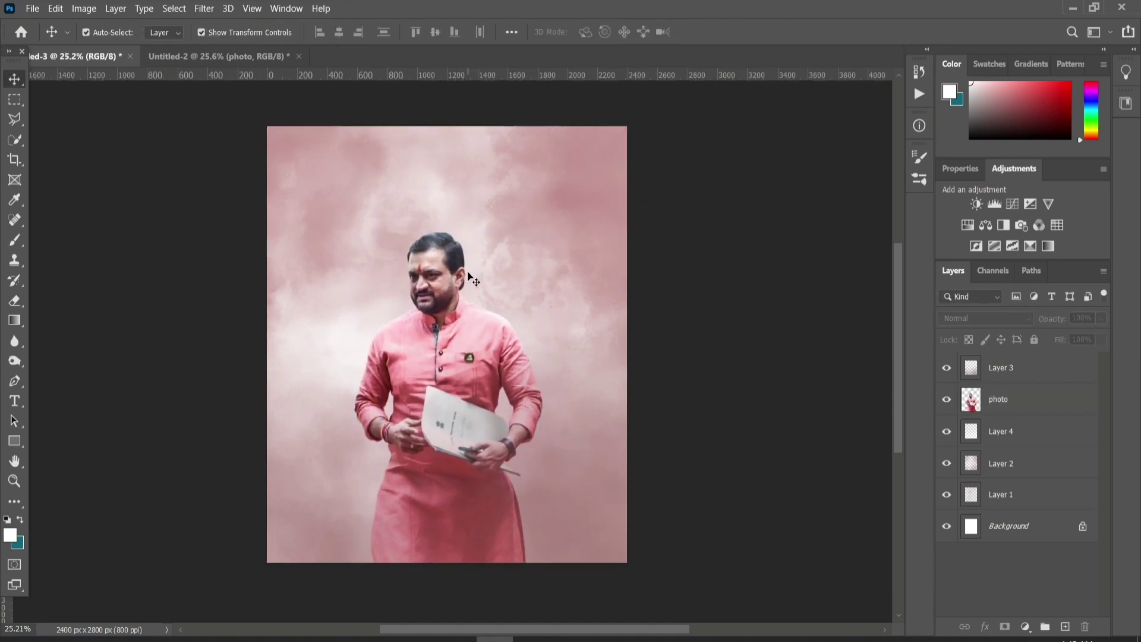
scroll(471, 277, up, 1)
click(217, 56)
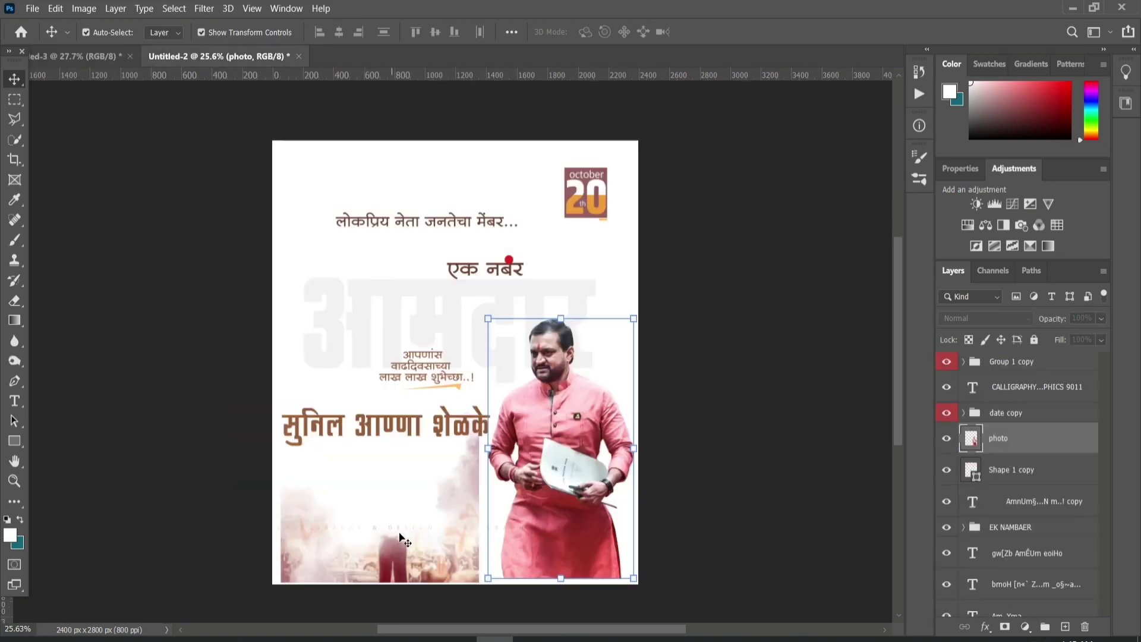
- Bring Group 1 copy into Untitled-3 and place it beneath the photo layer
click(447, 559)
click(1017, 361)
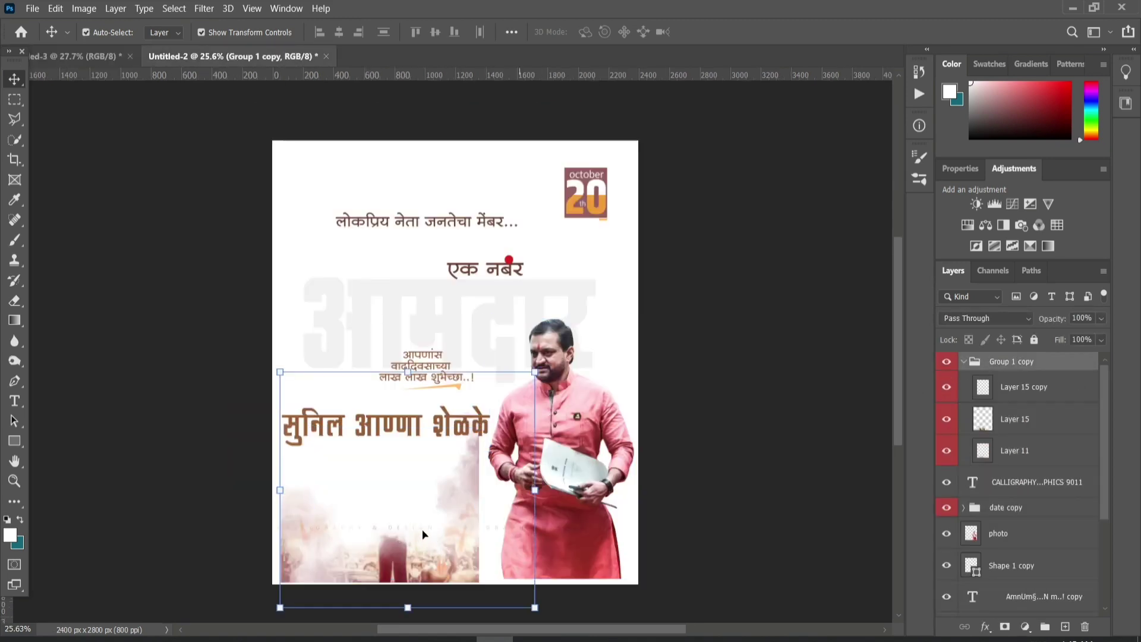
mouse_move(425, 535)
mouse_down()
mouse_move(80, 59)
mouse_move(674, 438)
mouse_up()
drag(1010, 364, 975, 526)
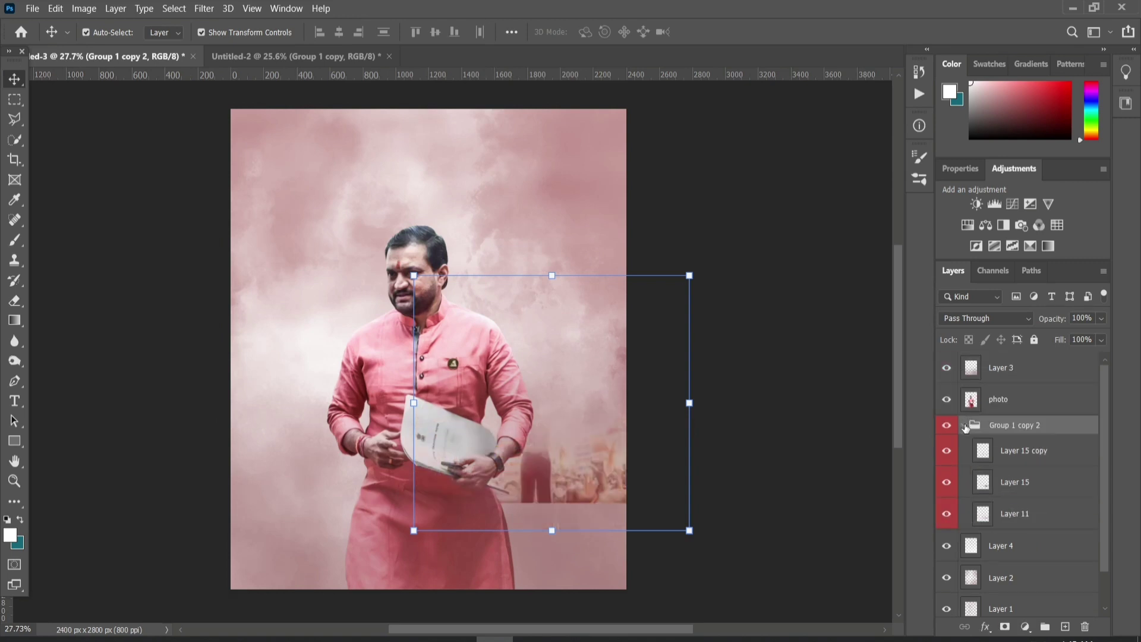
click(964, 425)
- Enlarge the crowd artwork to about 184% so it spans the lower background
drag(622, 445, 521, 504)
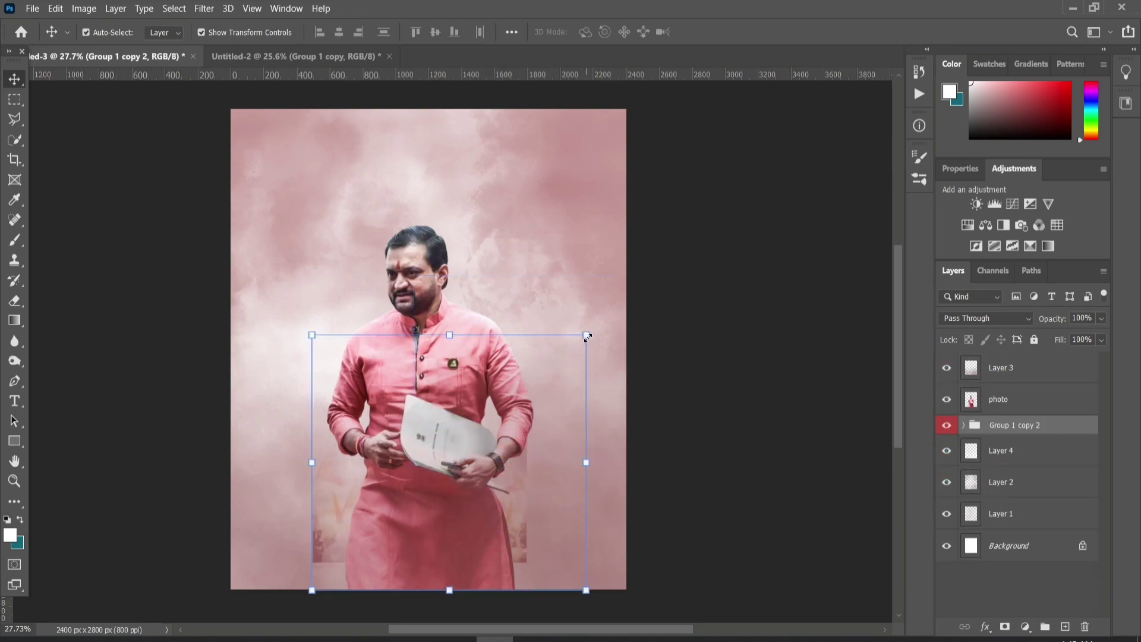
drag(587, 338, 769, 164)
drag(585, 466, 518, 497)
drag(691, 195, 744, 159)
drag(586, 334, 589, 349)
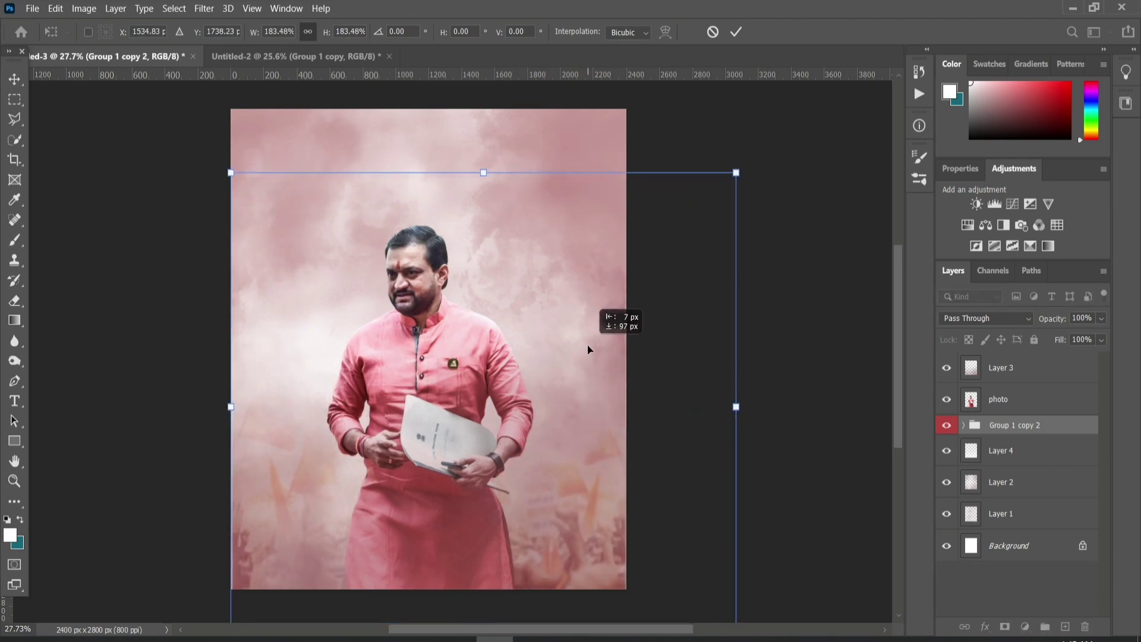
drag(737, 172, 735, 167)
key(Return)
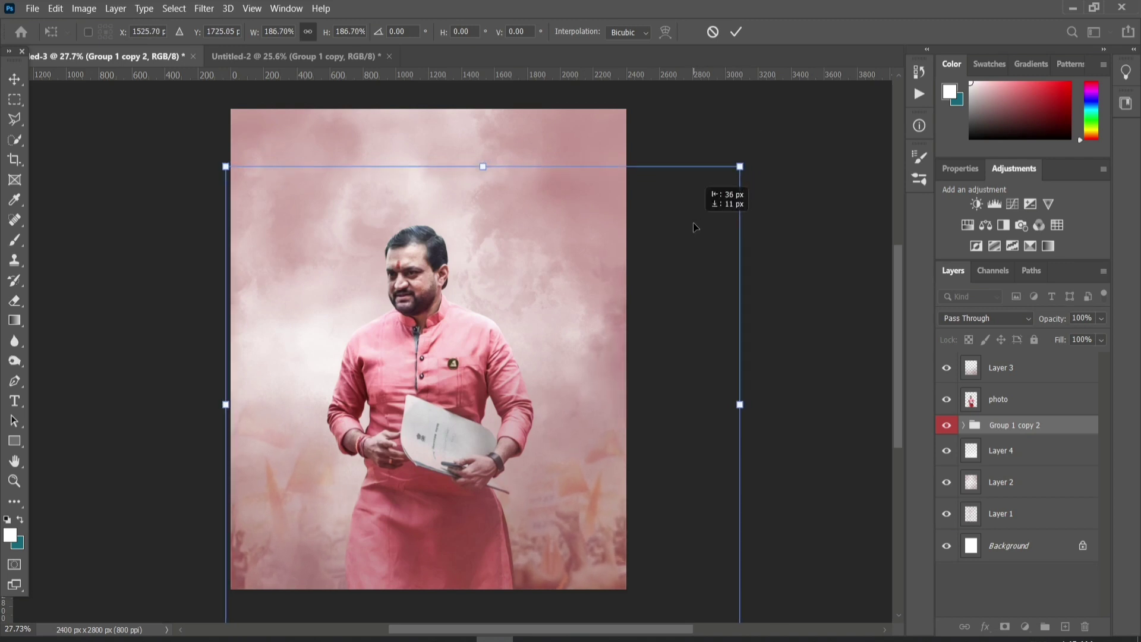
key(shift+Left)
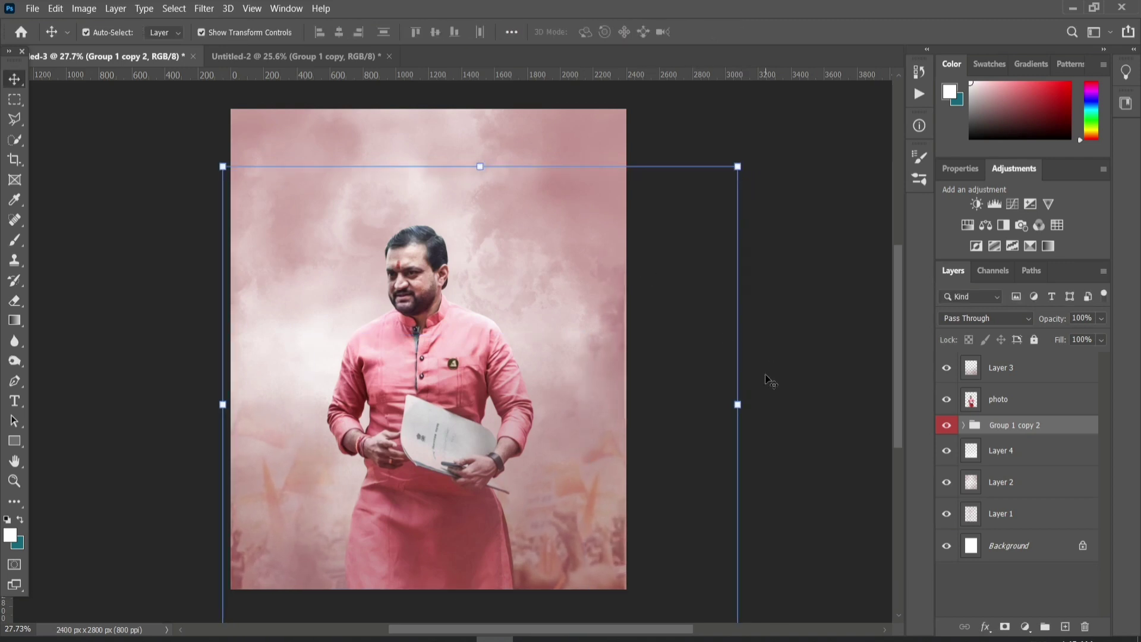
click(773, 297)
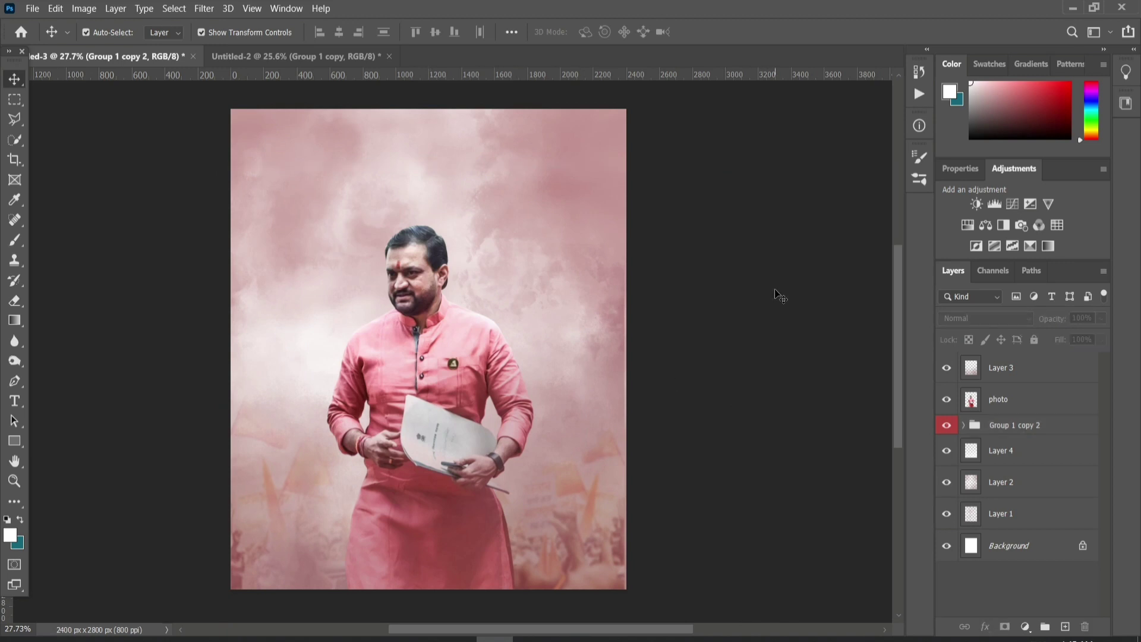
- Add Layer 16 above Layer 3 with an orange brush colour and Color Dodge blending
click(584, 523)
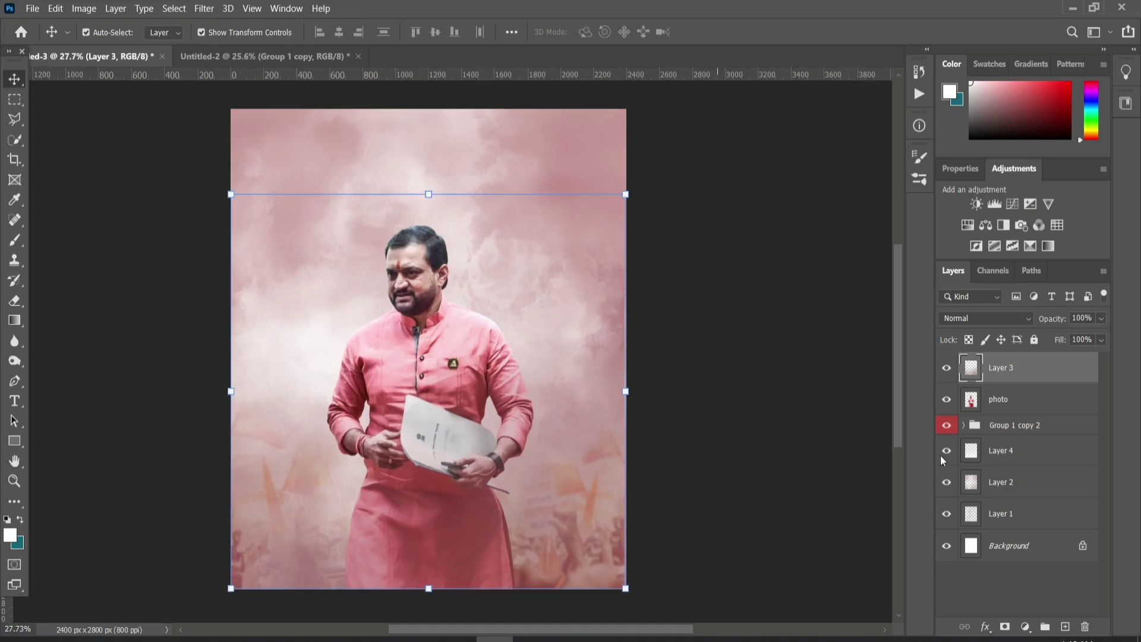
click(1066, 627)
drag(1092, 132, 1093, 135)
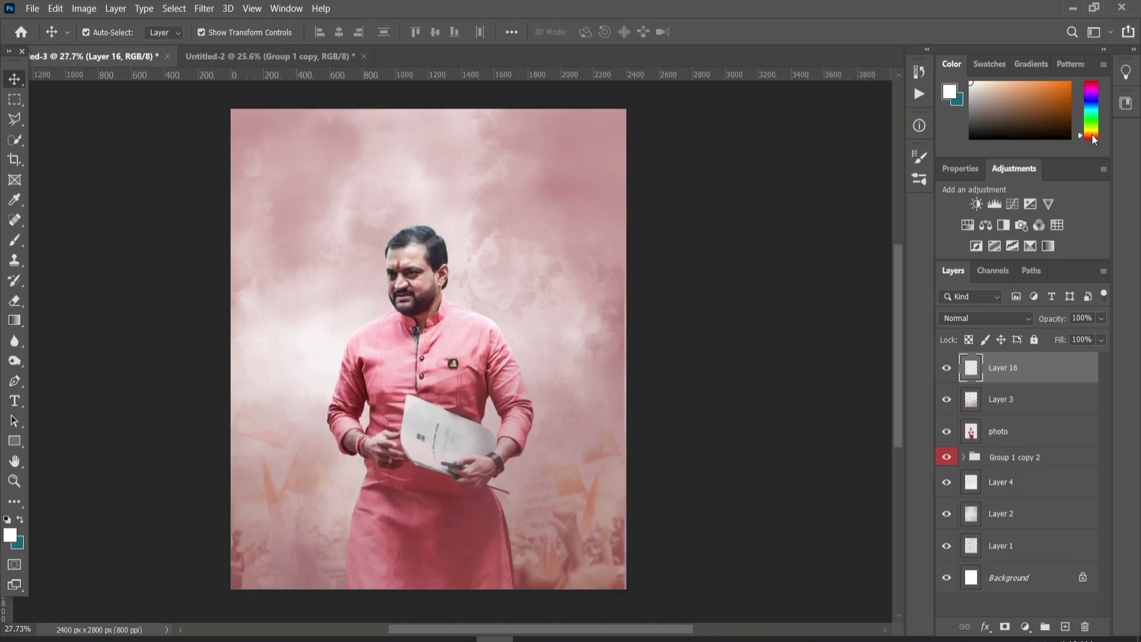
click(15, 241)
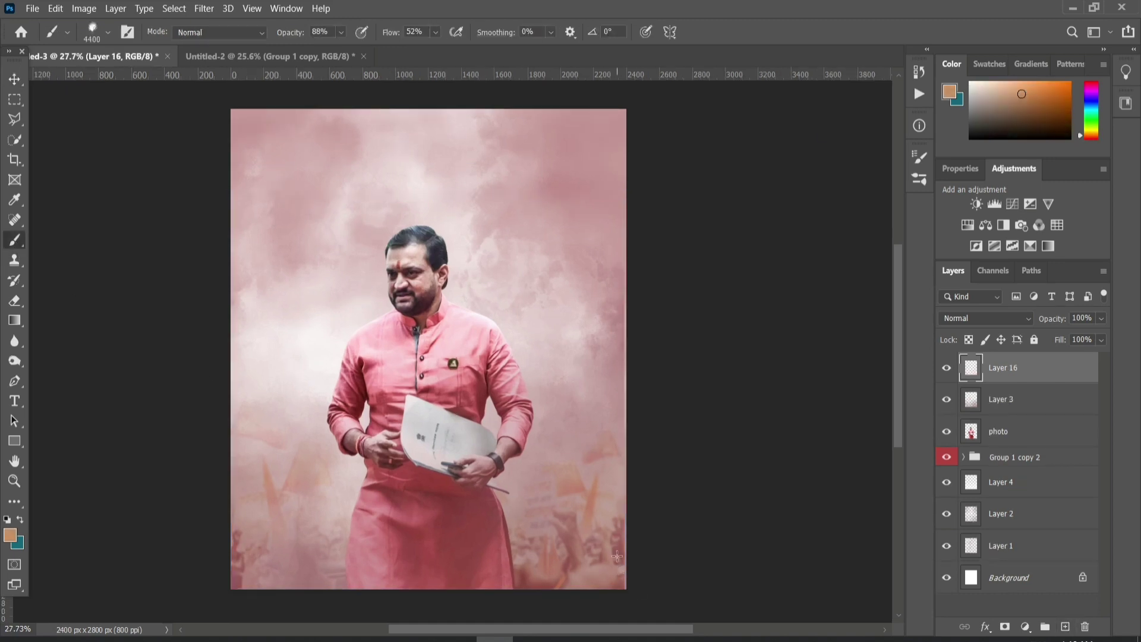
scroll(416, 553, down, 3)
scroll(416, 552, left, 2)
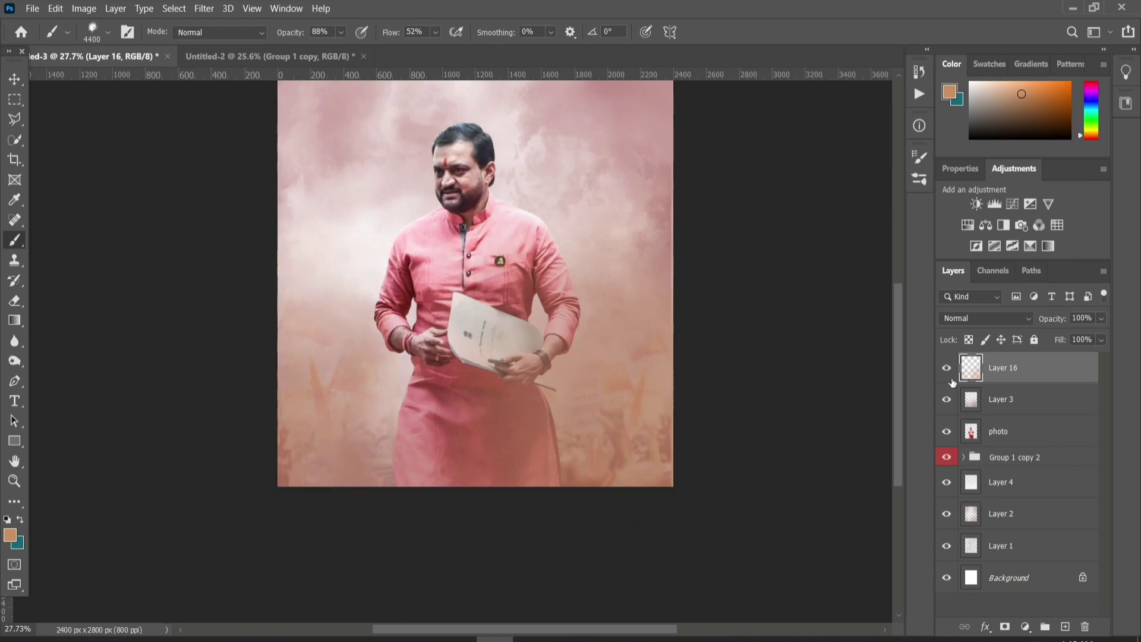
click(985, 318)
click(969, 406)
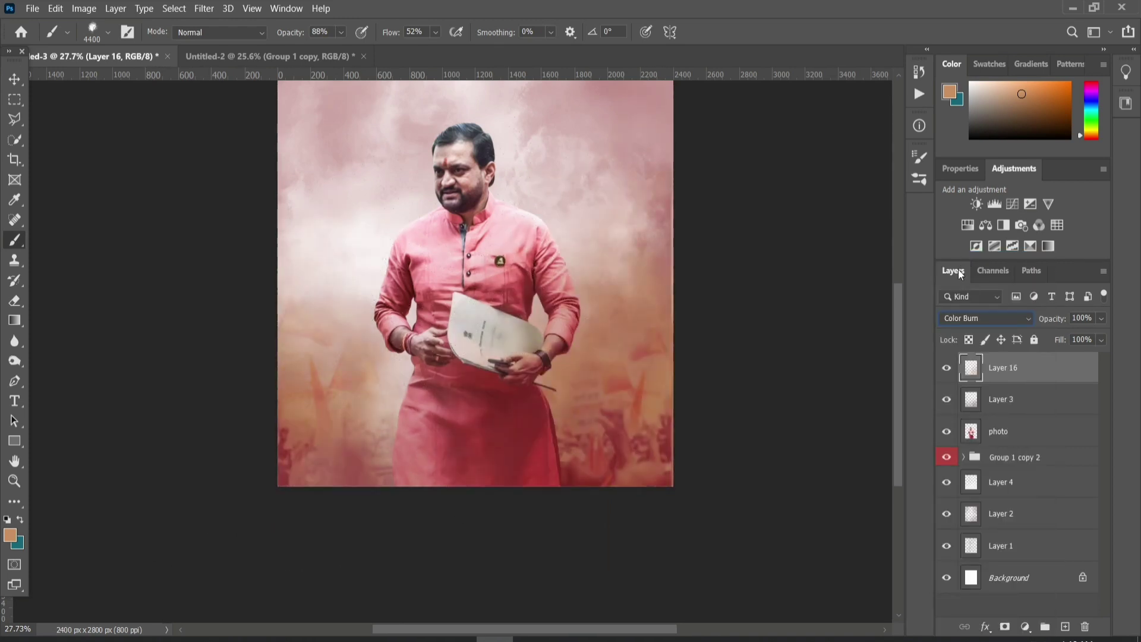
key(Down)
key(Down)
key(Down)
key(Down)
key(Down)
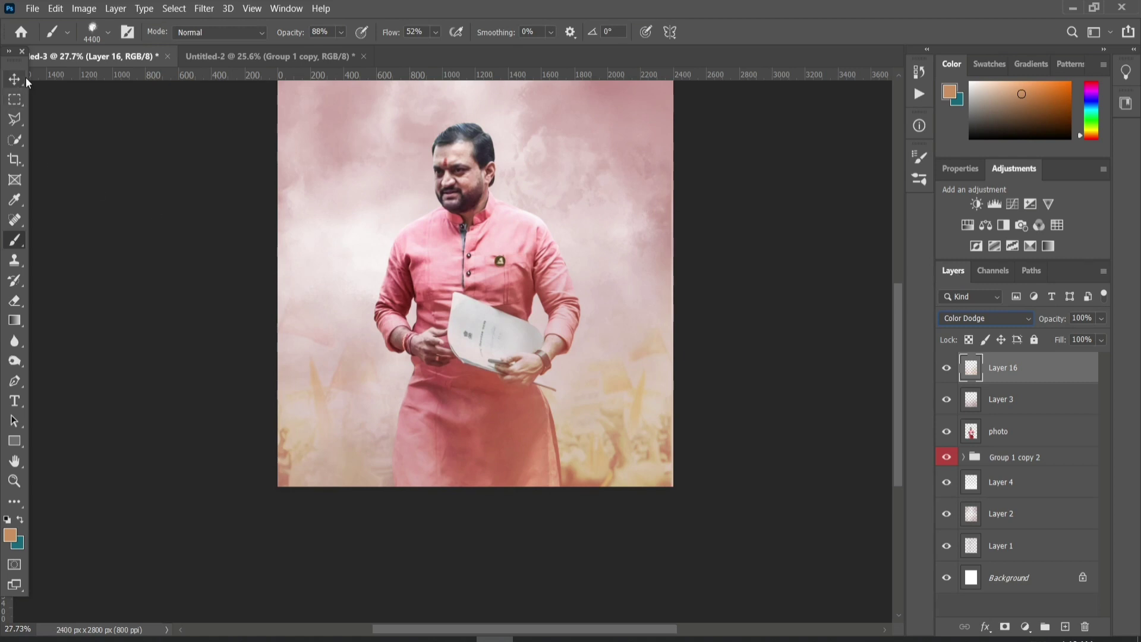
key(v)
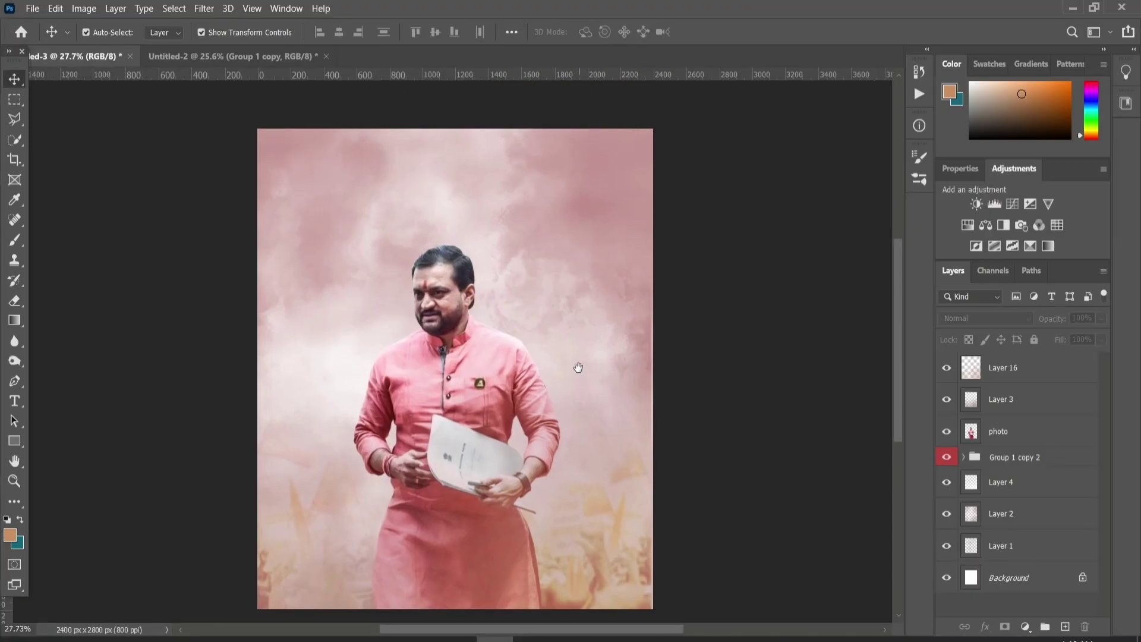
- Bring the Am_Xma text layer in beneath the man's photo layer
drag(560, 348, 569, 337)
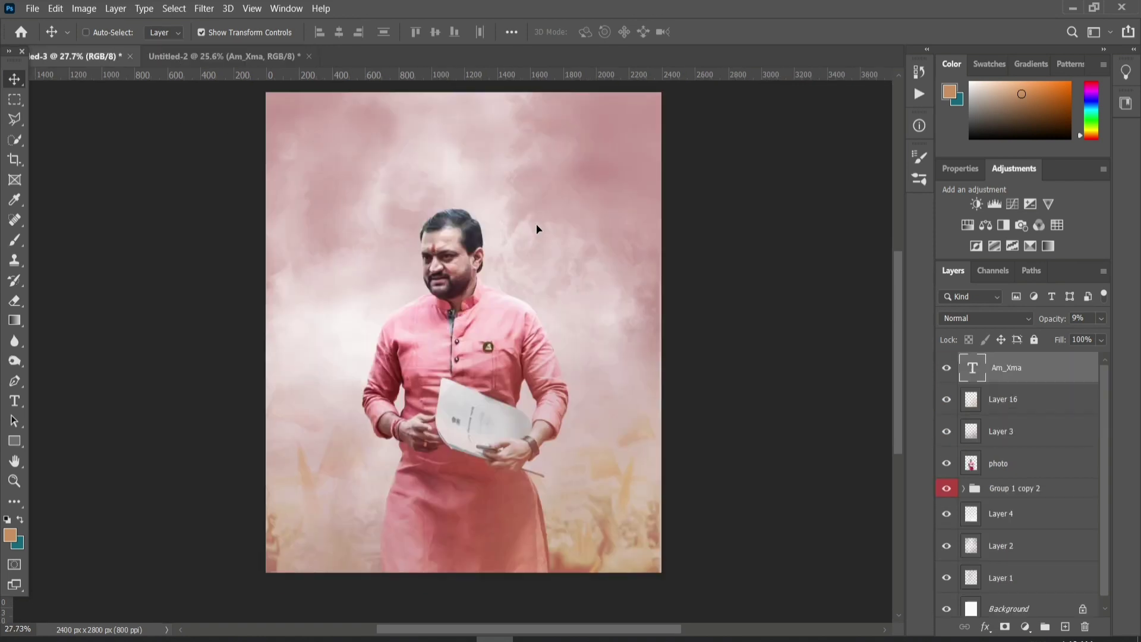
drag(108, 58, 536, 224)
mouse_move(1011, 369)
mouse_down()
mouse_move(1019, 395)
mouse_move(1004, 460)
mouse_up()
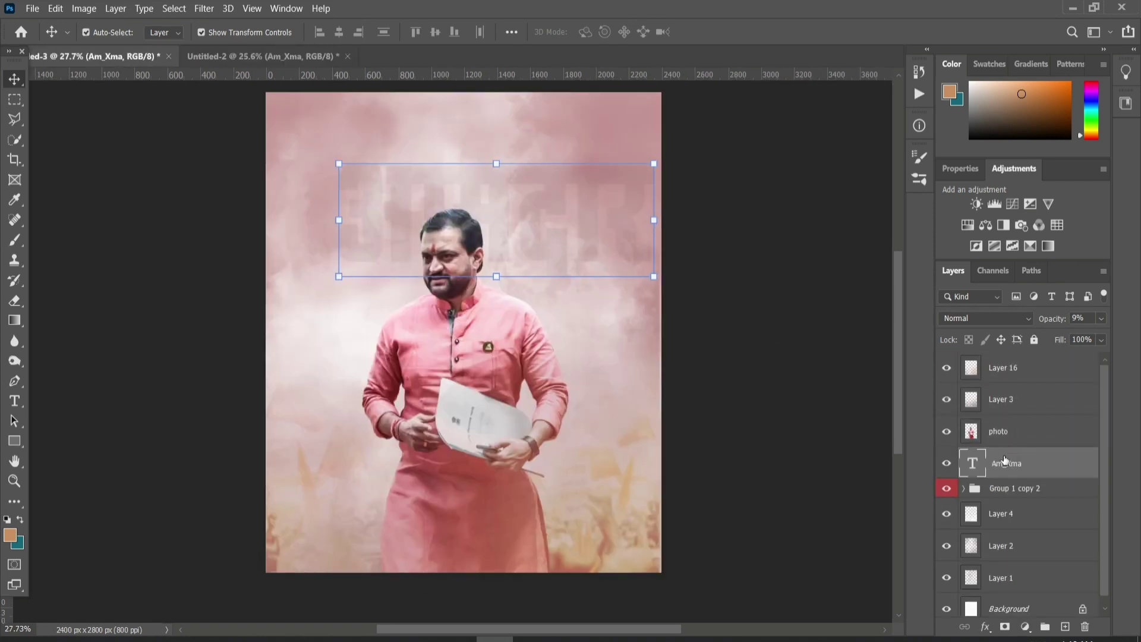
click(555, 247)
key(ctrl+shift+bracketright)
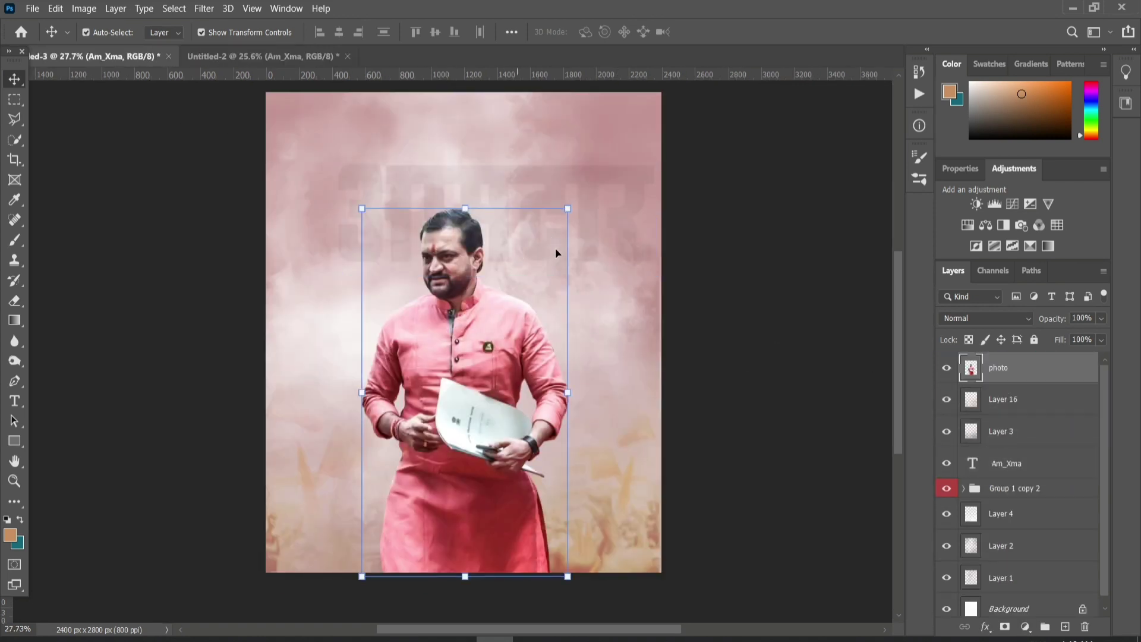
- Scale the faint Am_Xma word down slightly and move it up behind the head
drag(619, 219, 586, 194)
key(ctrl+t)
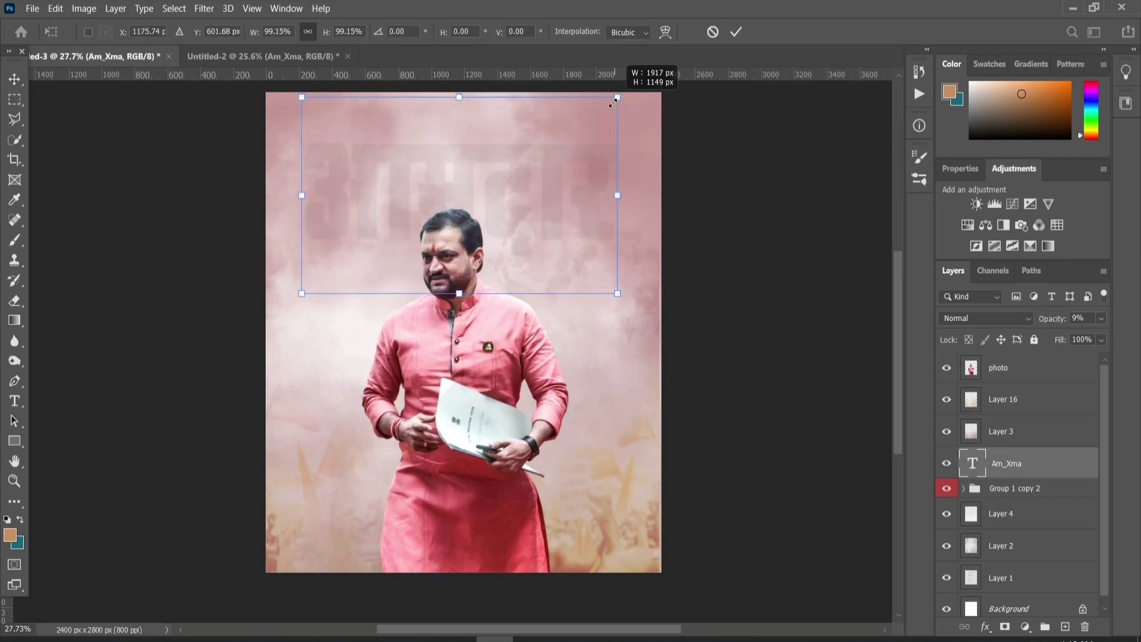
drag(620, 95, 607, 104)
drag(536, 214, 552, 188)
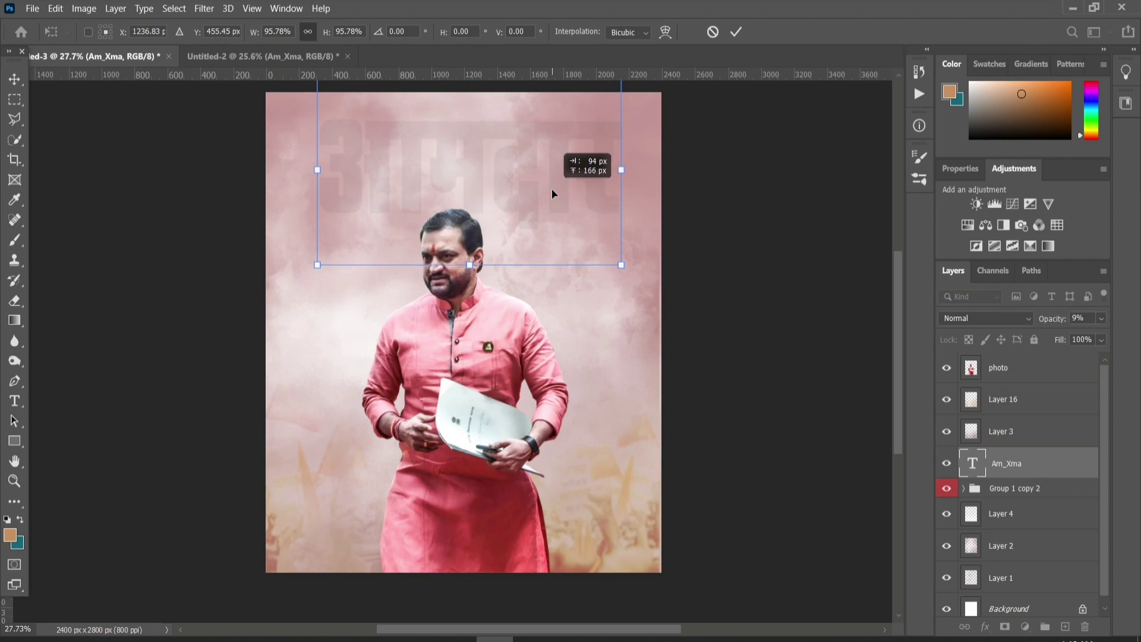
key(Return)
scroll(474, 240, down, 3)
scroll(474, 240, up, 2)
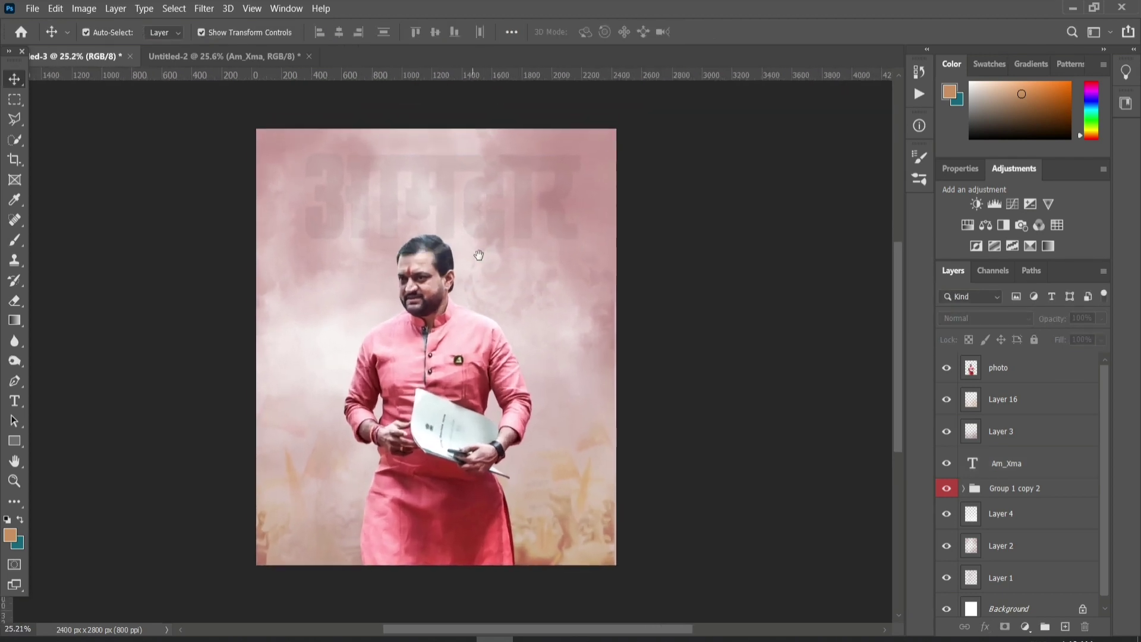
click(352, 57)
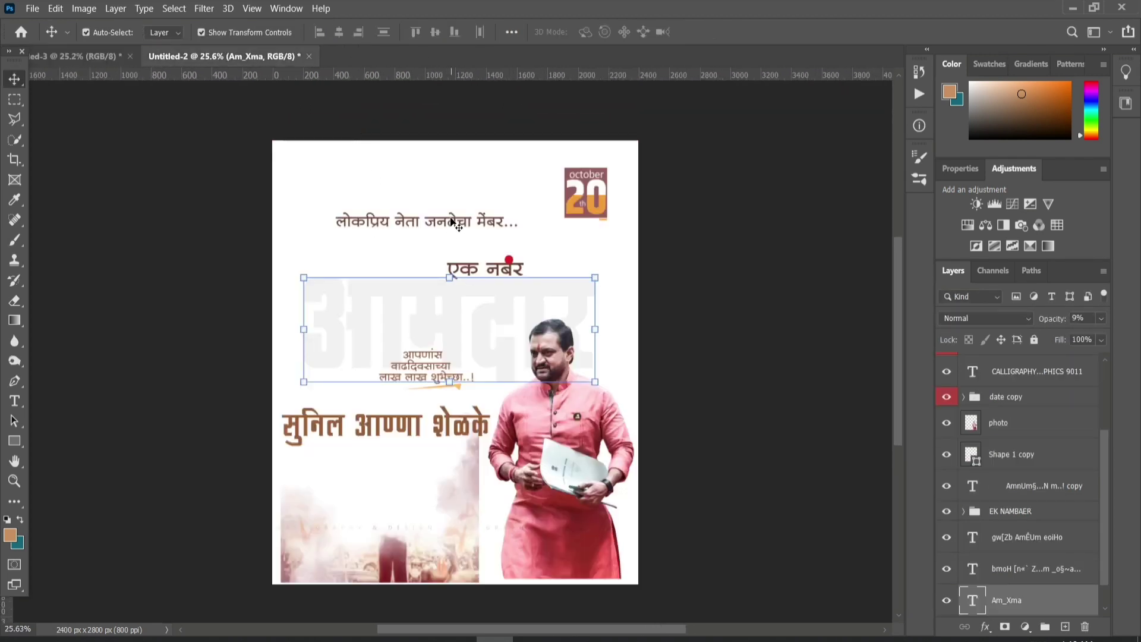
- Bring the Marathi tagline into the poster and position it near the top edge
click(456, 227)
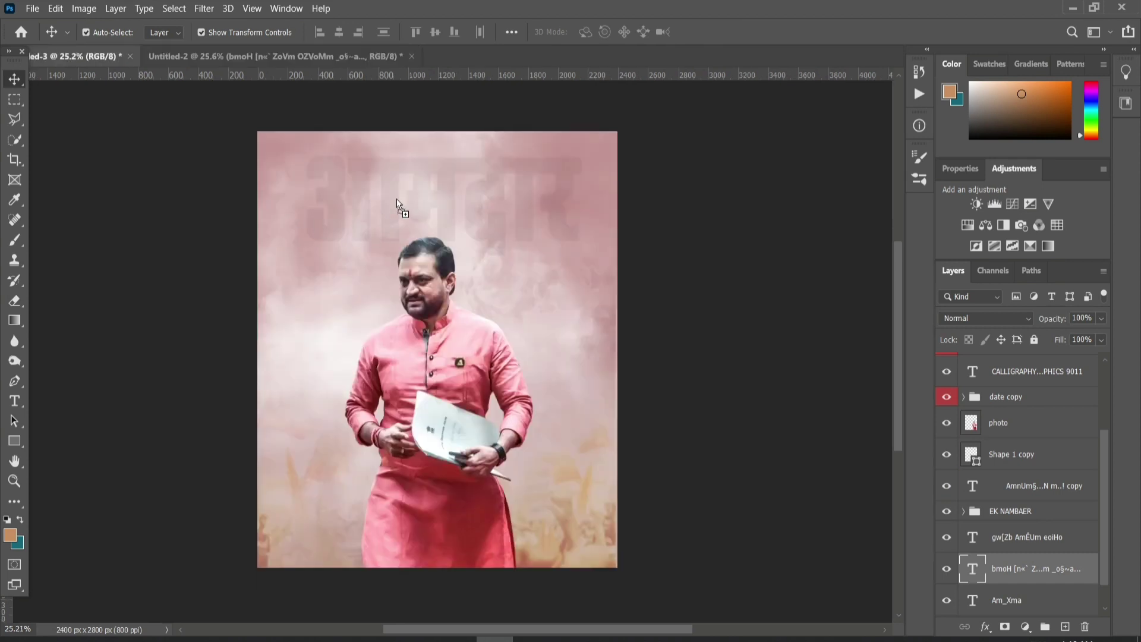
drag(61, 57, 430, 145)
scroll(431, 149, up, 5)
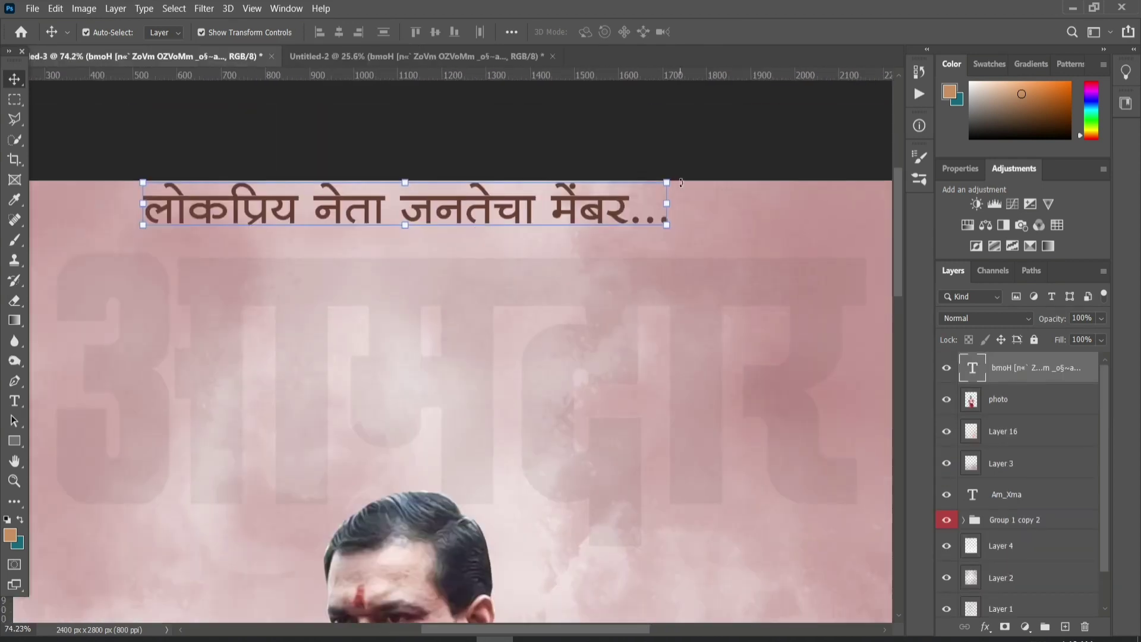
drag(614, 207, 637, 232)
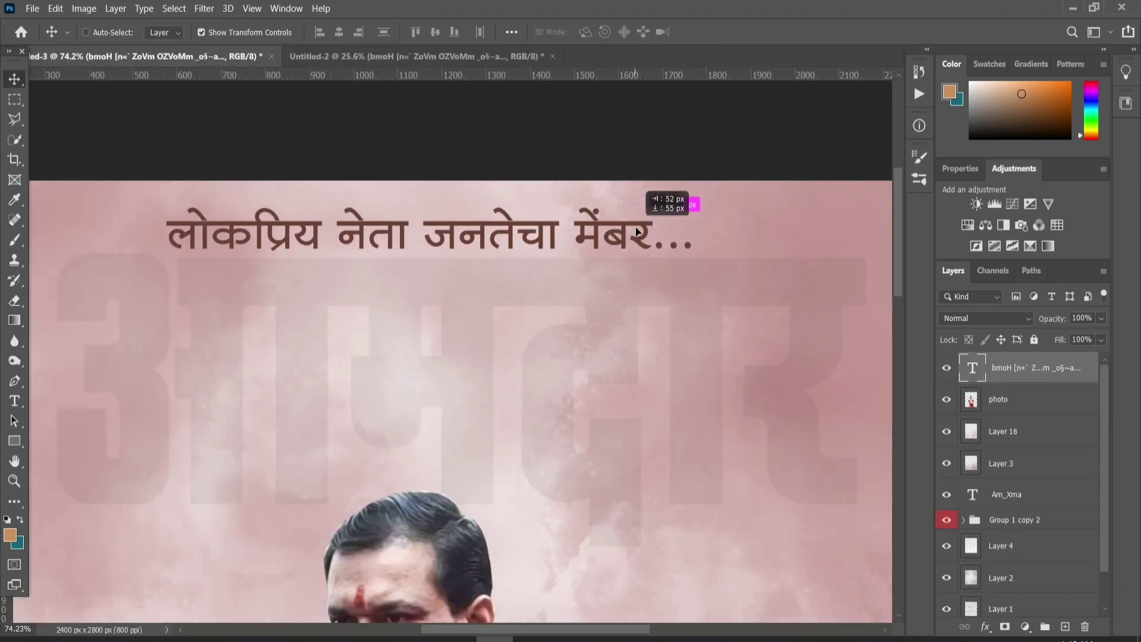
click(85, 32)
- Carry the brown name headline from Untitled-2 into the poster
click(323, 56)
scroll(457, 279, down, 2)
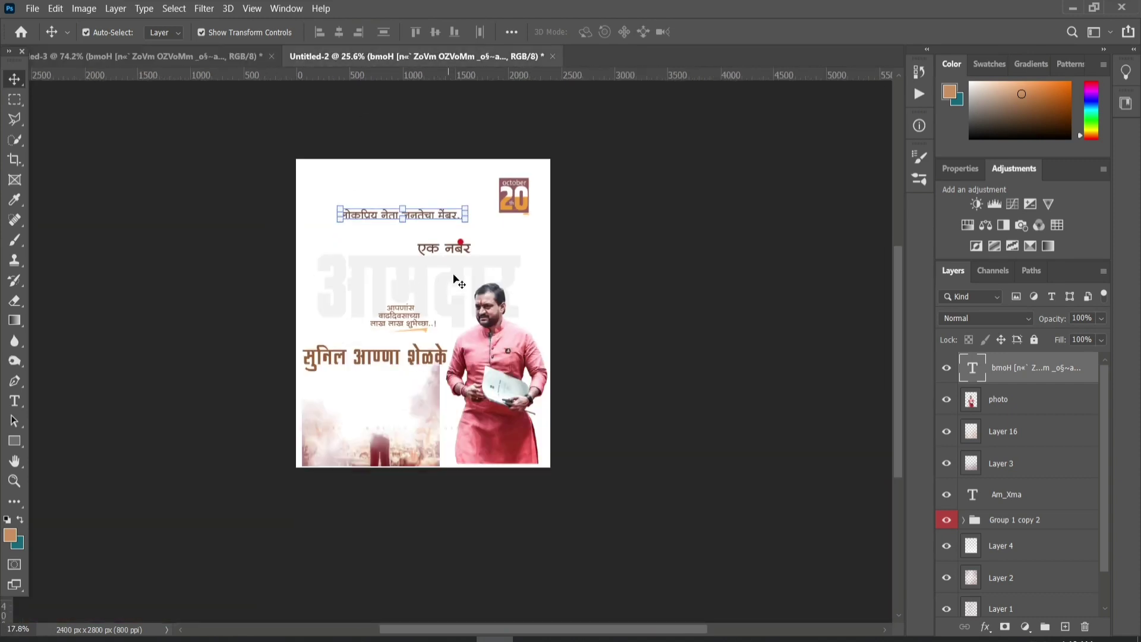
scroll(457, 279, up, 1)
scroll(443, 252, up, 1)
mouse_move(394, 375)
mouse_down()
mouse_move(211, 61)
mouse_move(486, 255)
mouse_up()
scroll(543, 265, down, 2)
scroll(543, 266, down, 1)
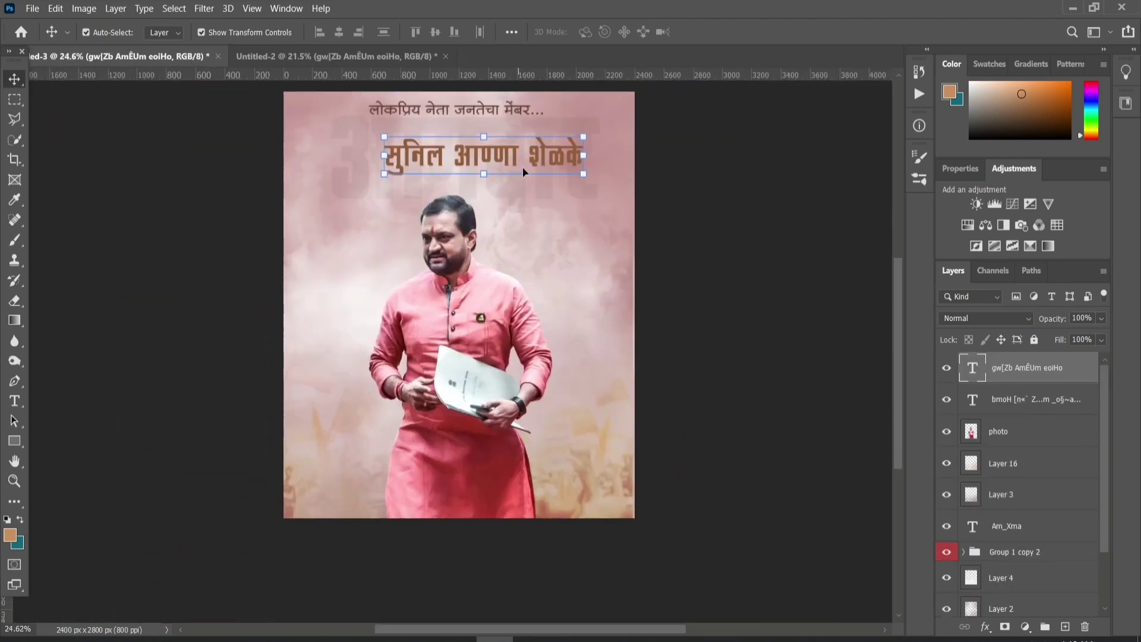
- Enlarge the brown name headline in two passes and centre it beneath the tagline
mouse_move(482, 156)
mouse_down()
mouse_move(519, 156)
mouse_move(591, 123)
mouse_up()
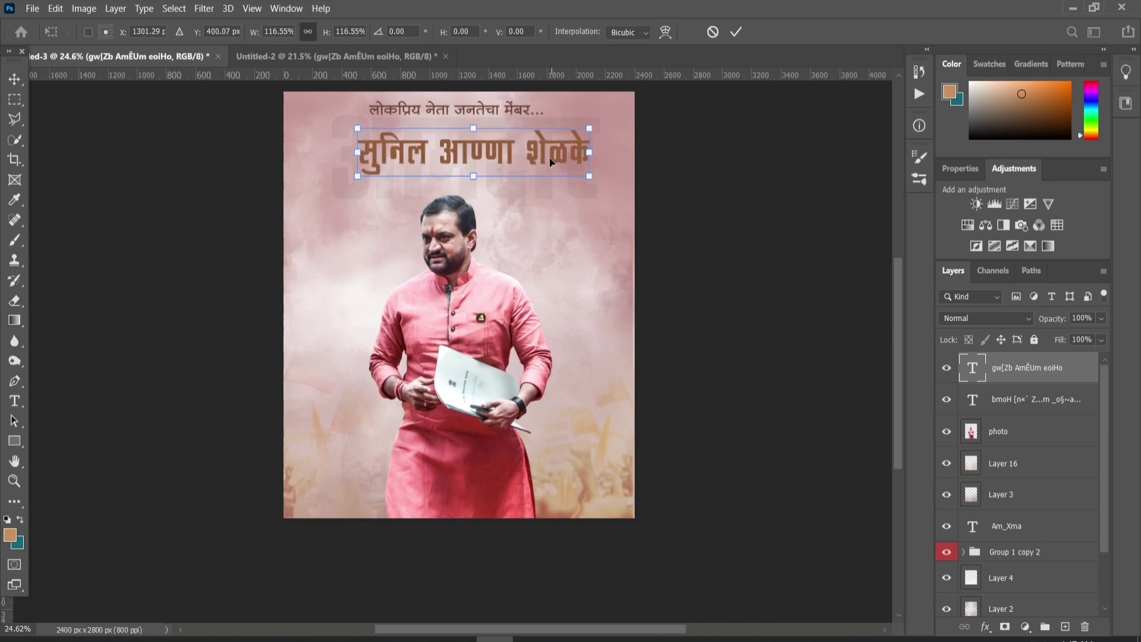
mouse_move(552, 164)
mouse_down()
mouse_move(545, 148)
mouse_move(522, 163)
mouse_up()
key(Return)
scroll(530, 148, up, 1)
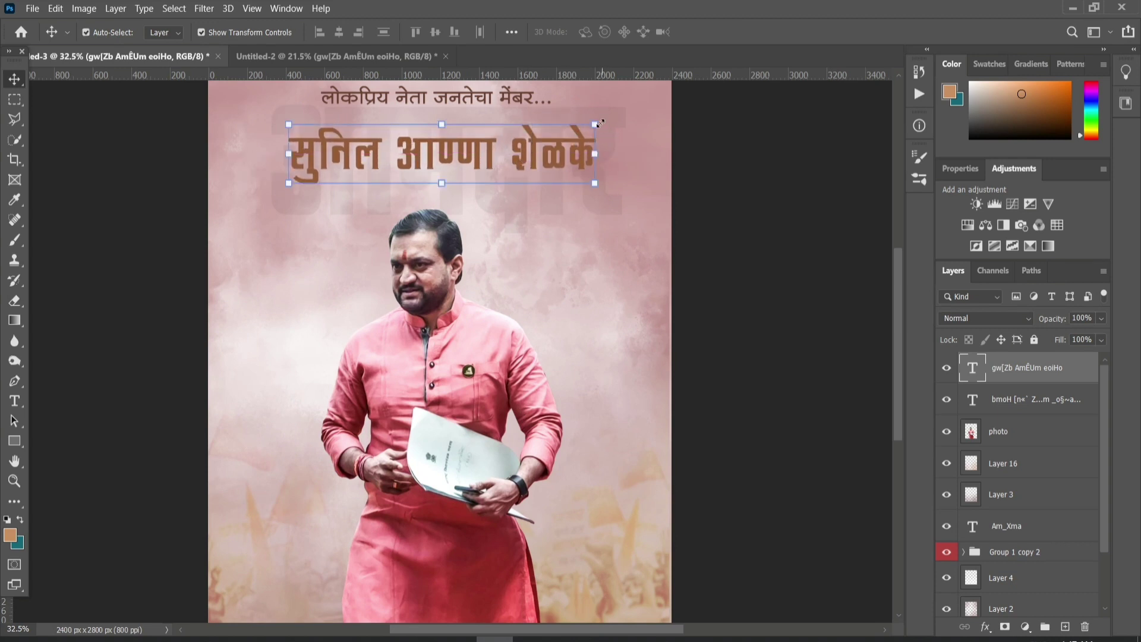
drag(600, 123, 618, 122)
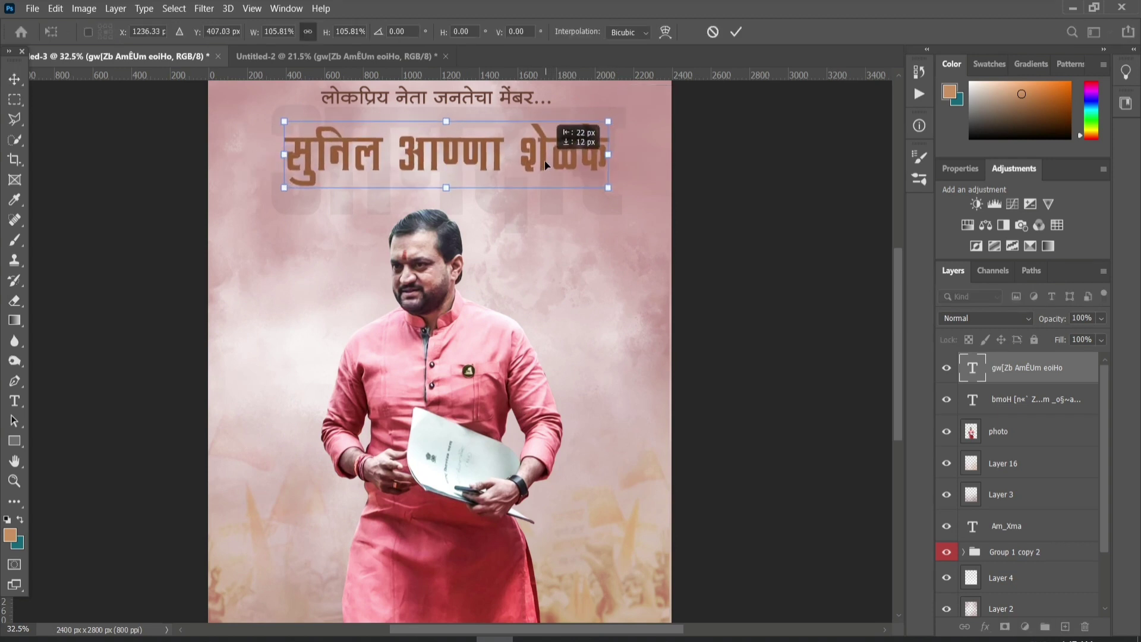
drag(550, 161, 545, 167)
key(Return)
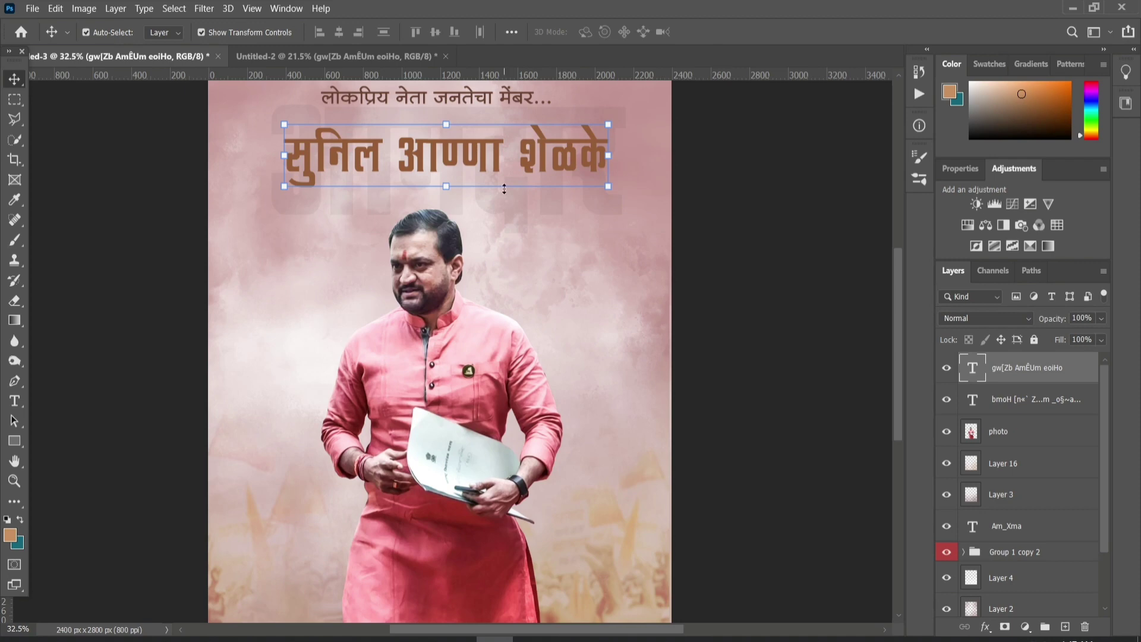
scroll(470, 158, up, 2)
scroll(470, 158, up, 4)
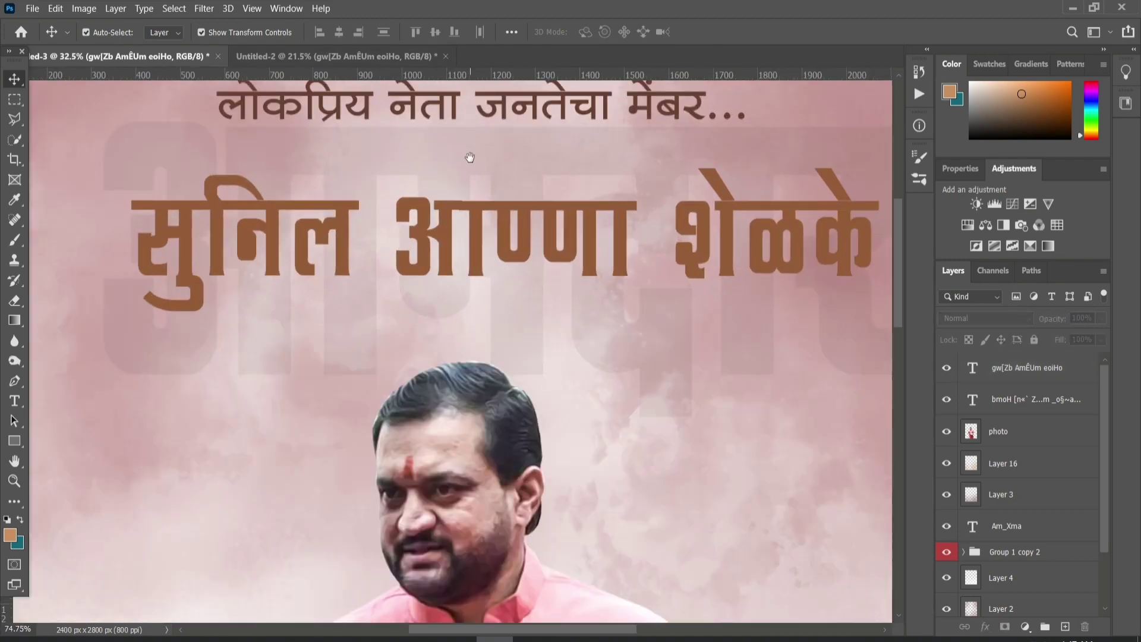
drag(469, 157, 464, 195)
- Scale the tagline down to about 82% and centre it just above the headline
click(476, 142)
key(ctrl+t)
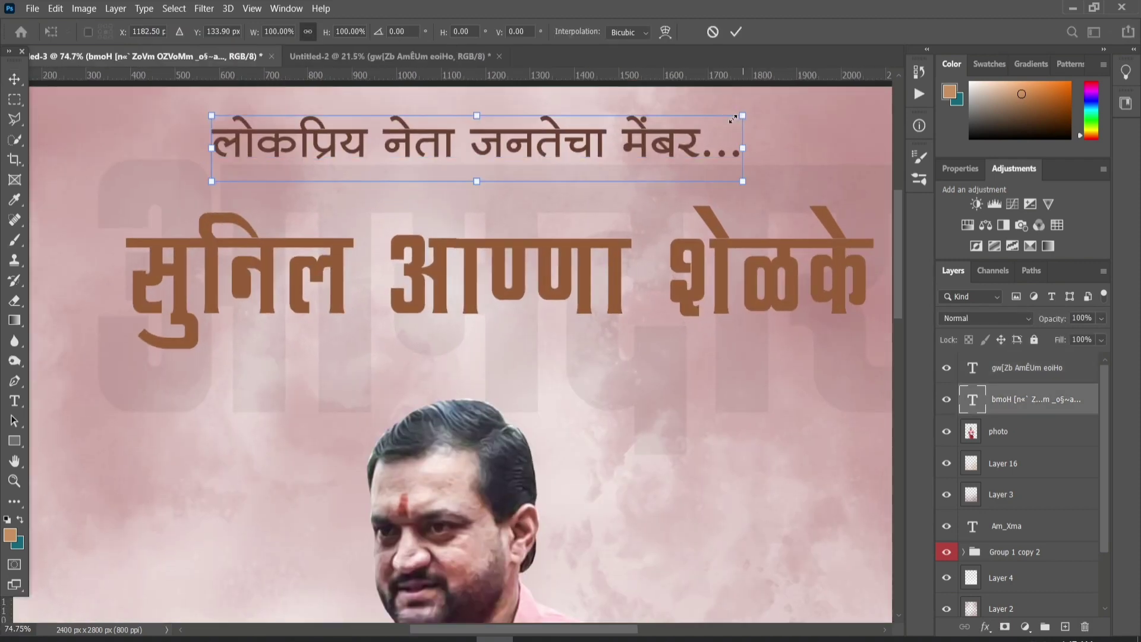
drag(733, 119, 660, 128)
drag(585, 153, 624, 221)
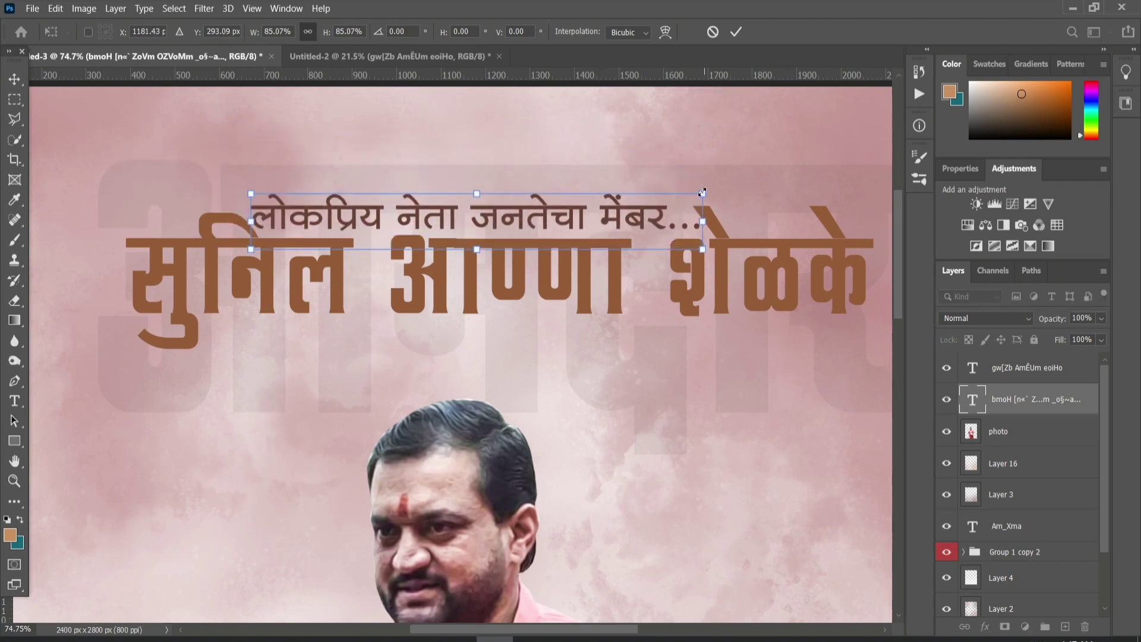
drag(702, 193, 688, 195)
drag(628, 219, 637, 220)
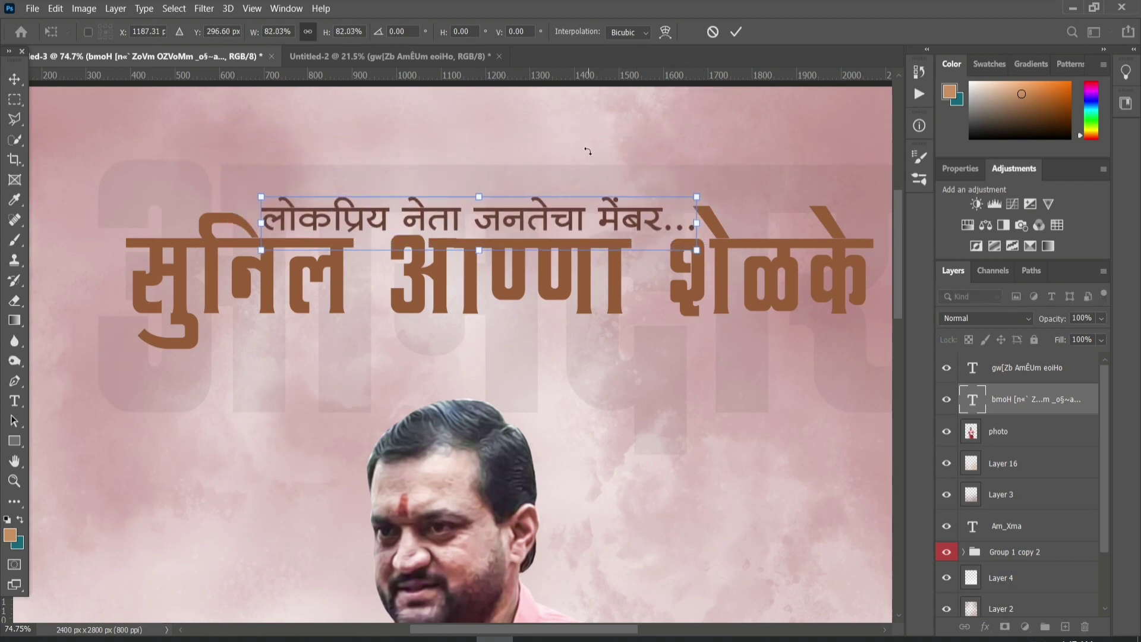
key(Return)
- Fit the poster in view, then select the एक नंबर text layer in Untitled-2
key(ctrl+0)
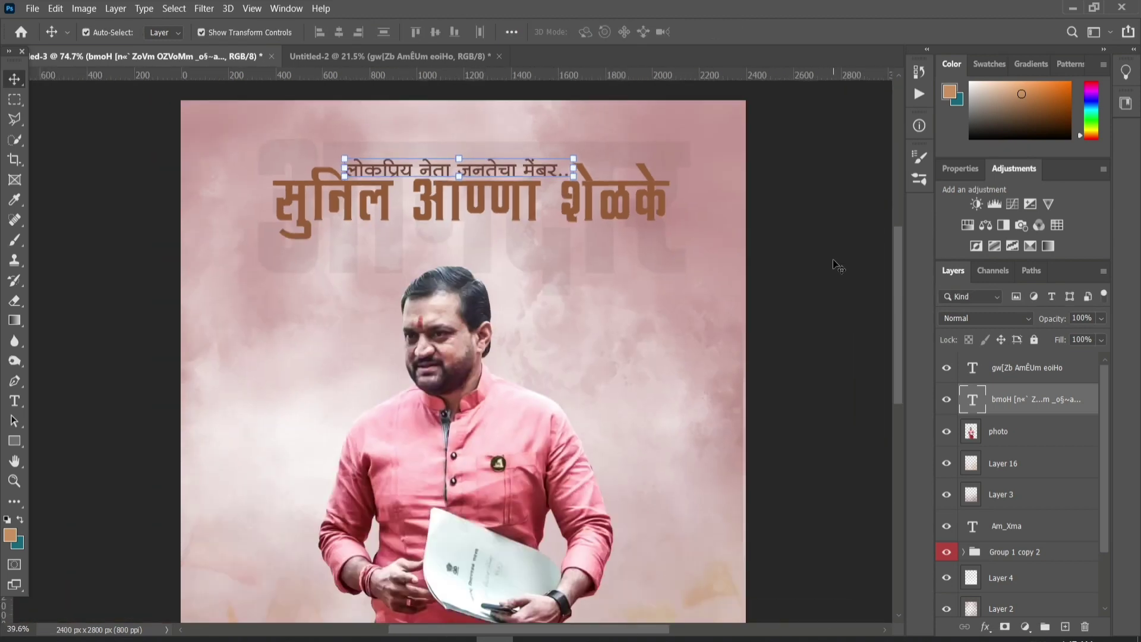
key(ctrl+Tab)
click(470, 254)
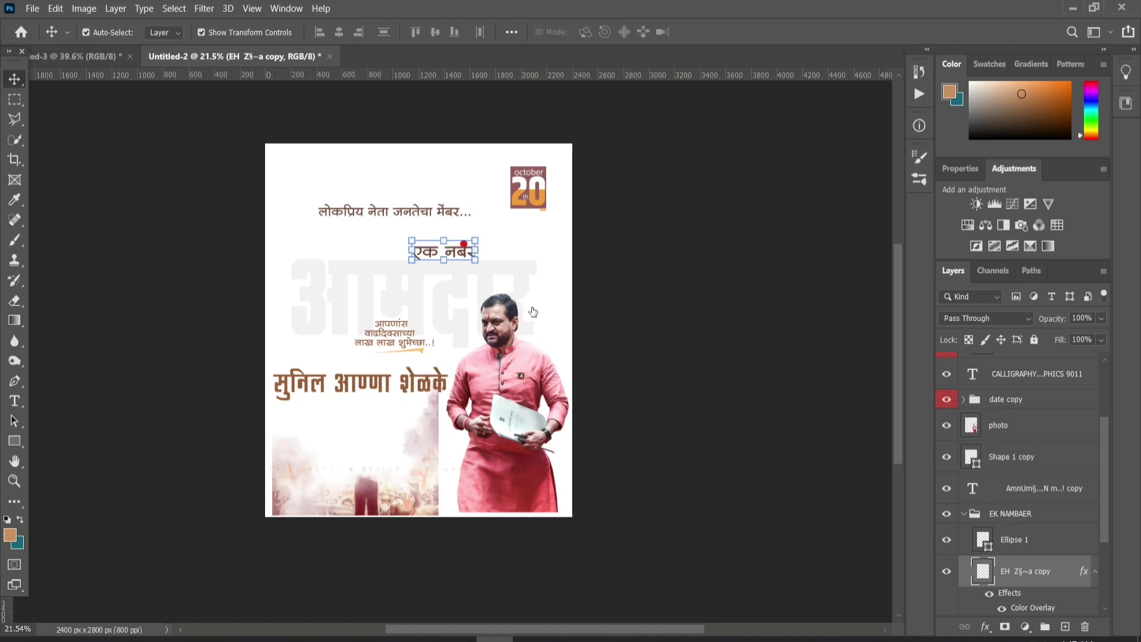
- Bring the EK NAMBAER group into the poster and place it under the headline
click(1010, 514)
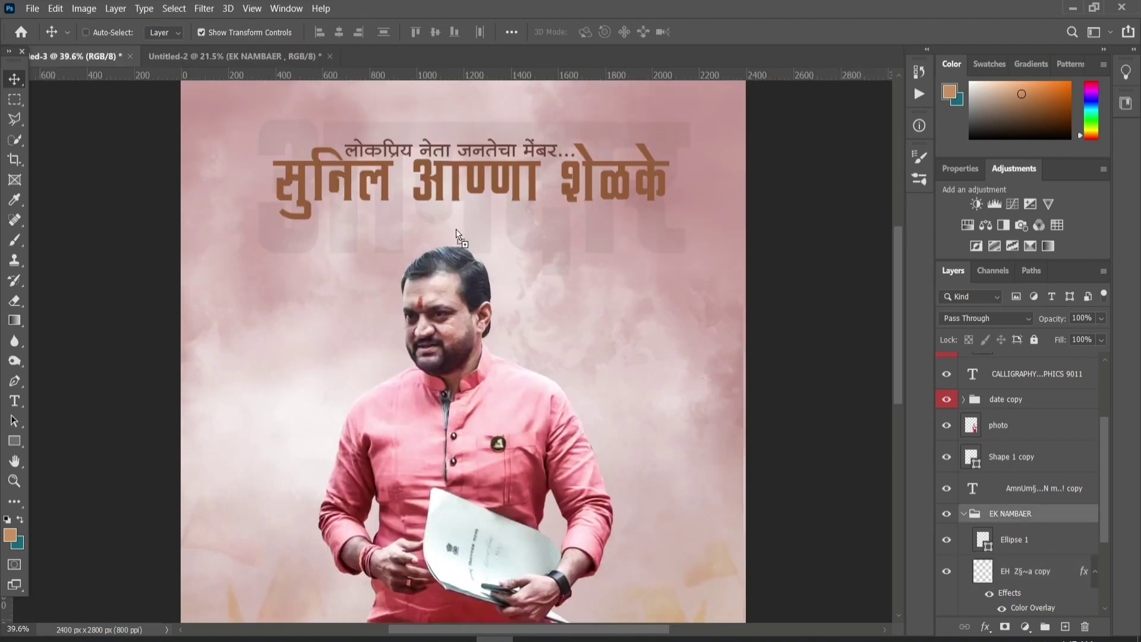
mouse_move(108, 58)
mouse_down()
mouse_move(601, 208)
mouse_move(416, 200)
mouse_up()
key(ctrl+t)
mouse_move(482, 161)
mouse_down()
mouse_move(494, 156)
mouse_move(437, 203)
mouse_up()
key(Return)
- Nudge the man's photo slightly to the right and deselect it
scroll(484, 206, down, 2)
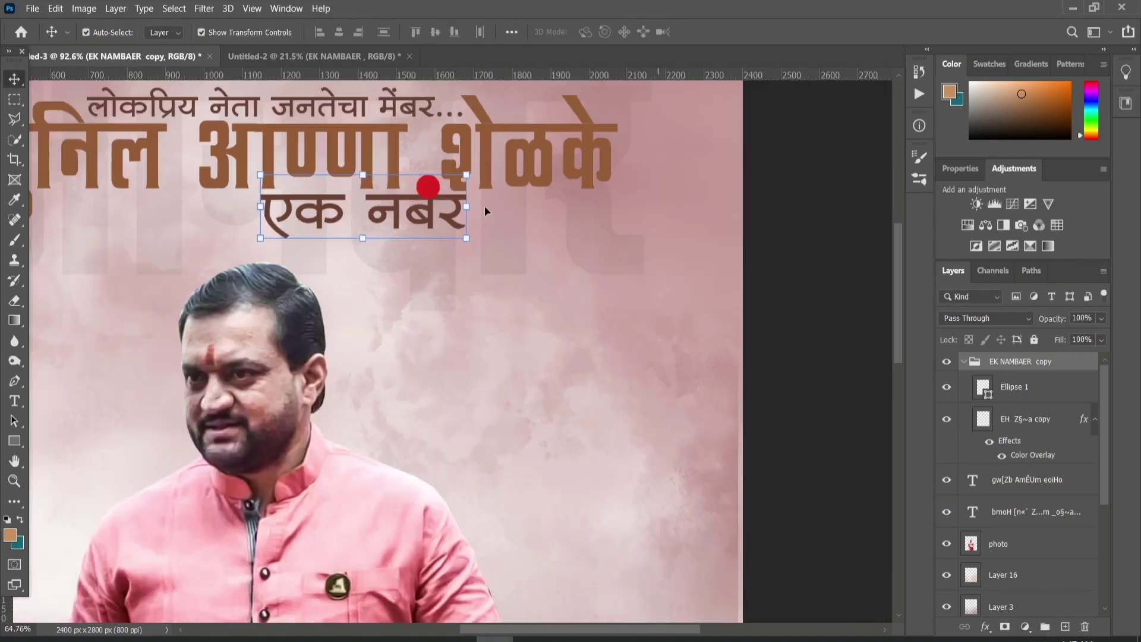
scroll(484, 206, down, 3)
scroll(608, 249, down, 1)
scroll(608, 249, down, 2)
scroll(471, 253, up, 1)
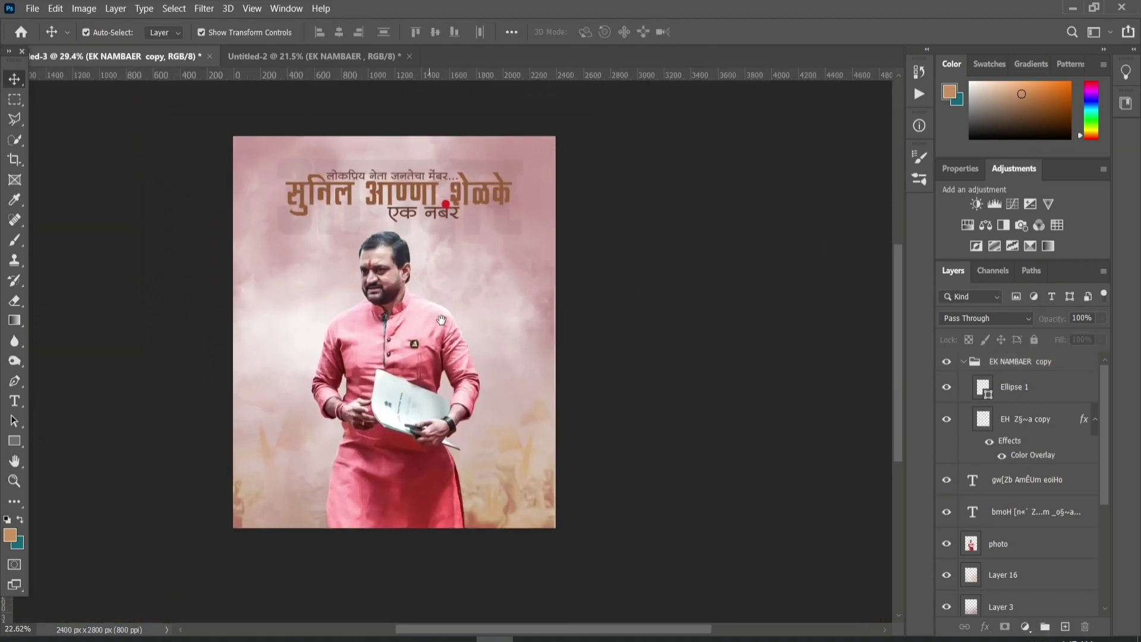
scroll(453, 311, up, 1)
drag(451, 315, 454, 315)
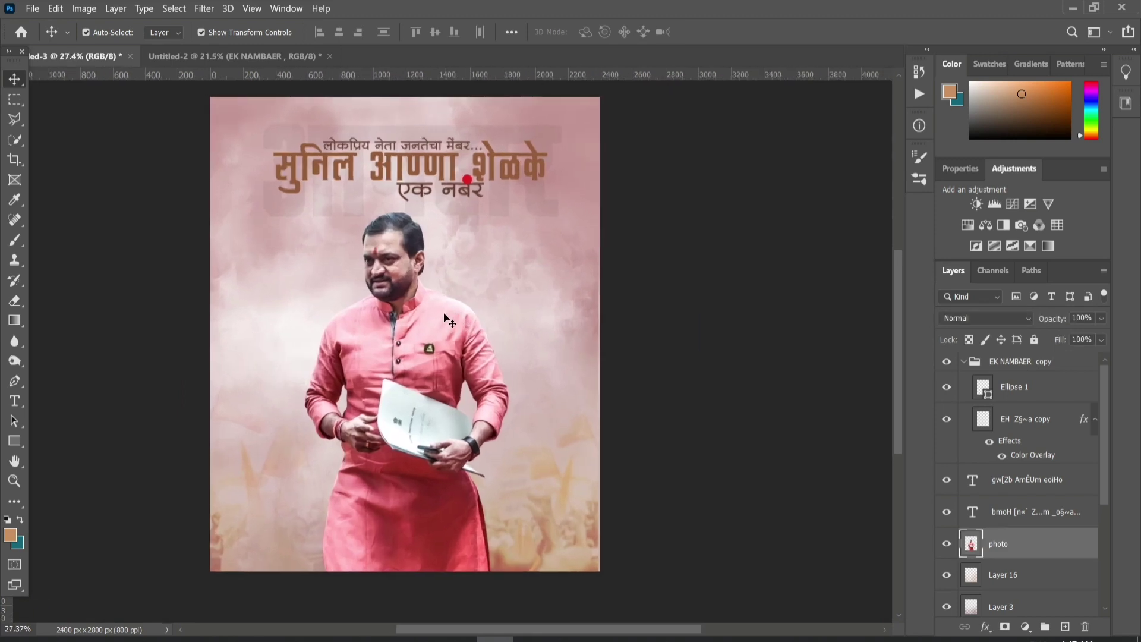
click(713, 264)
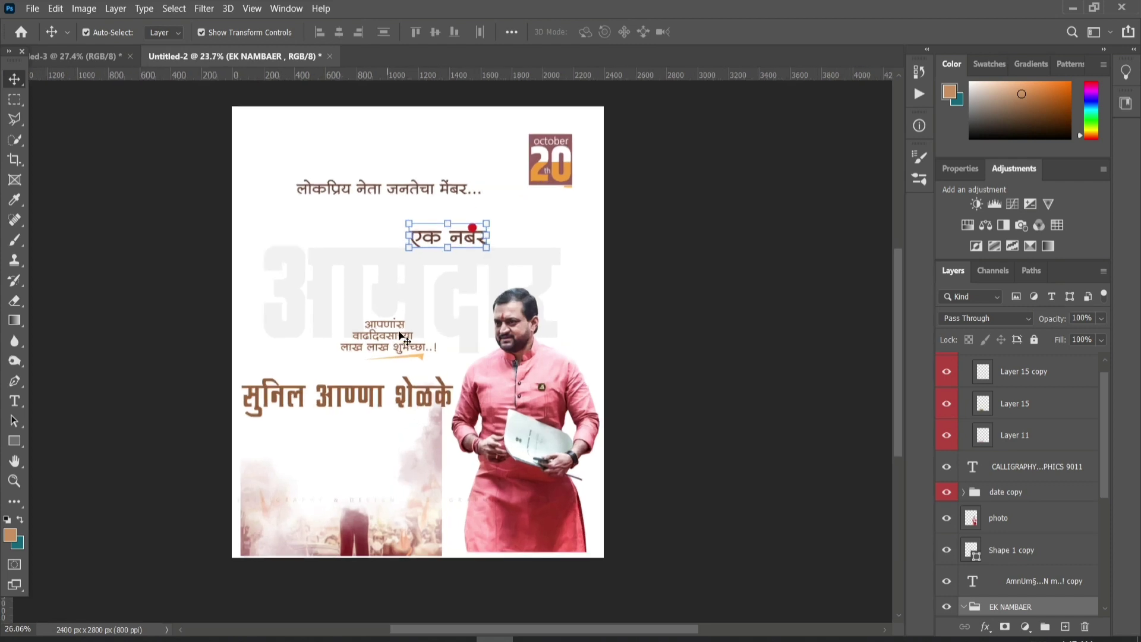
- Scale the birthday-wishes text and orange arrow to about 75% and place them left of the एक नंबर line
click(384, 348)
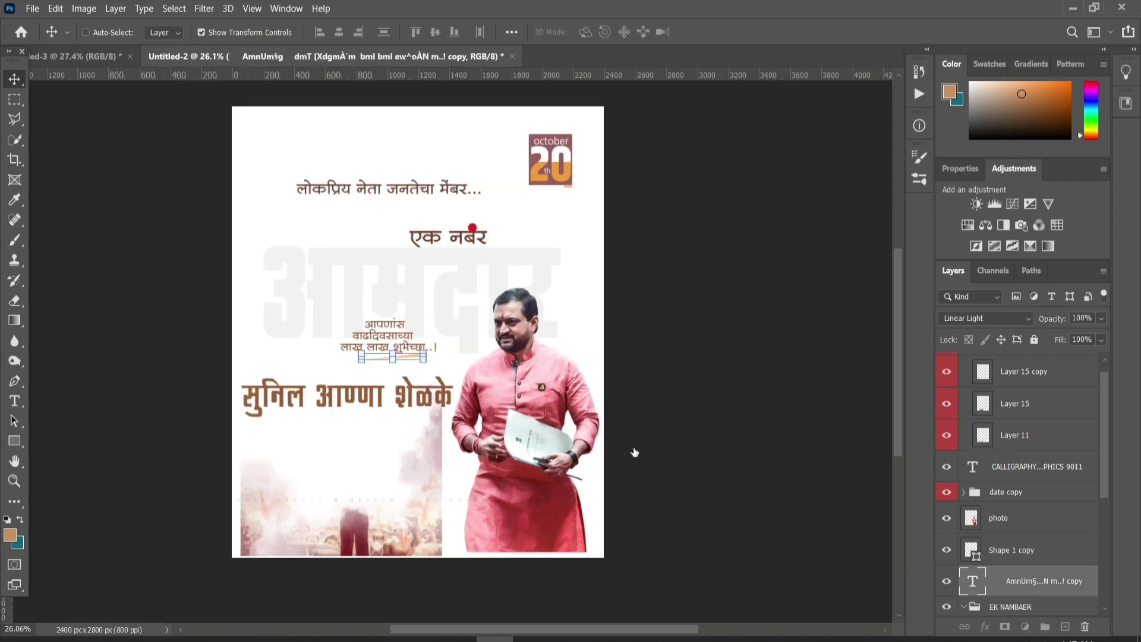
ctrl+click(410, 358)
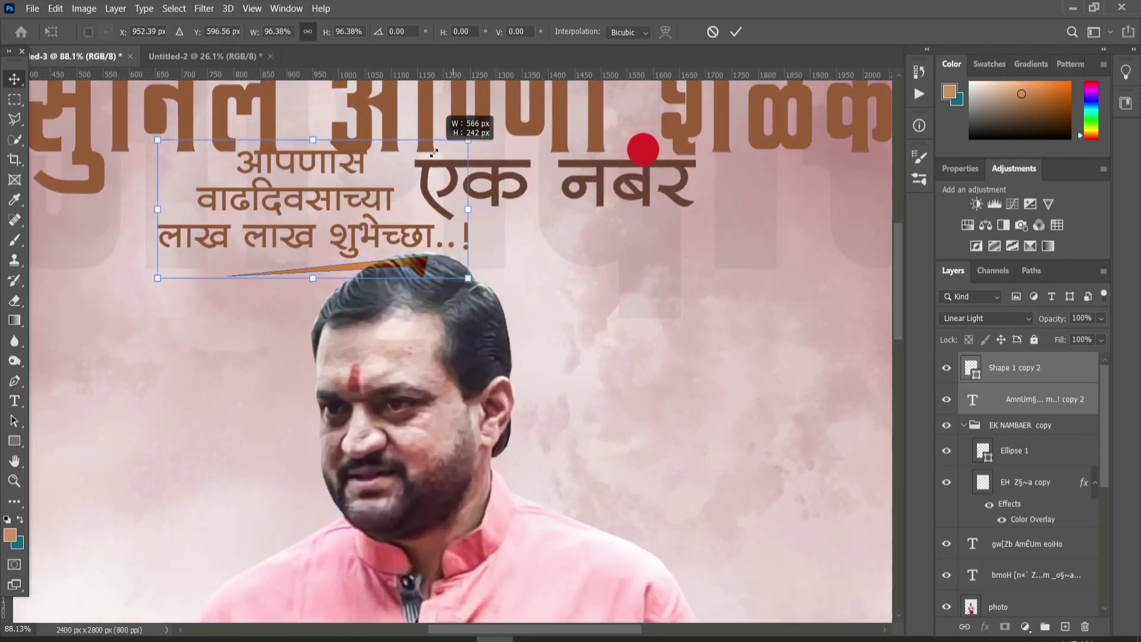
drag(434, 153, 398, 156)
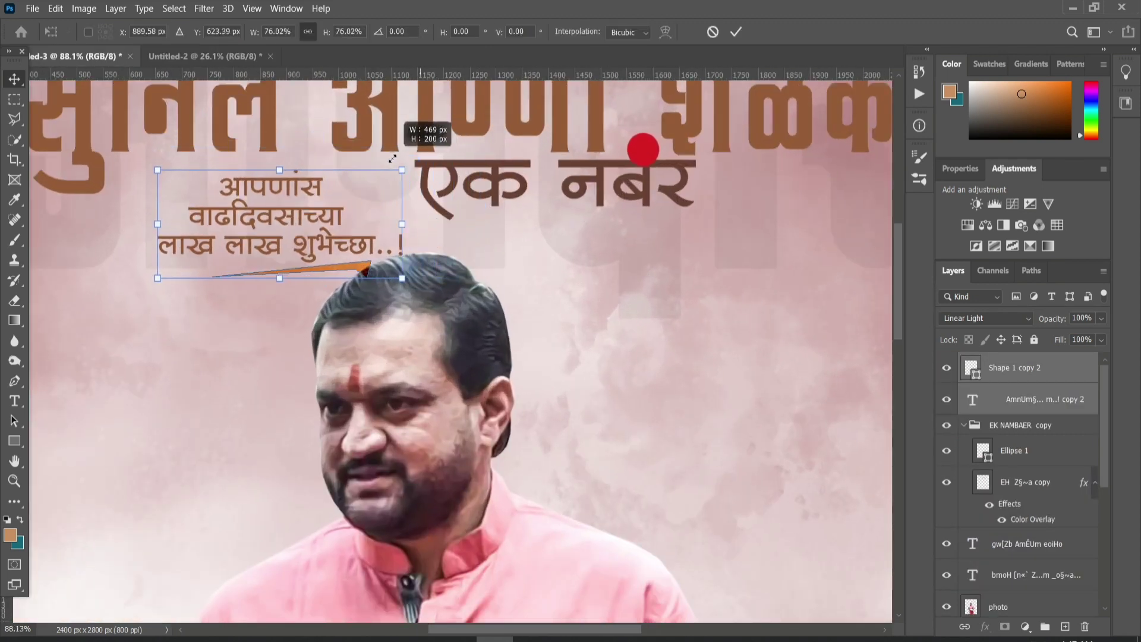
drag(349, 221, 350, 214)
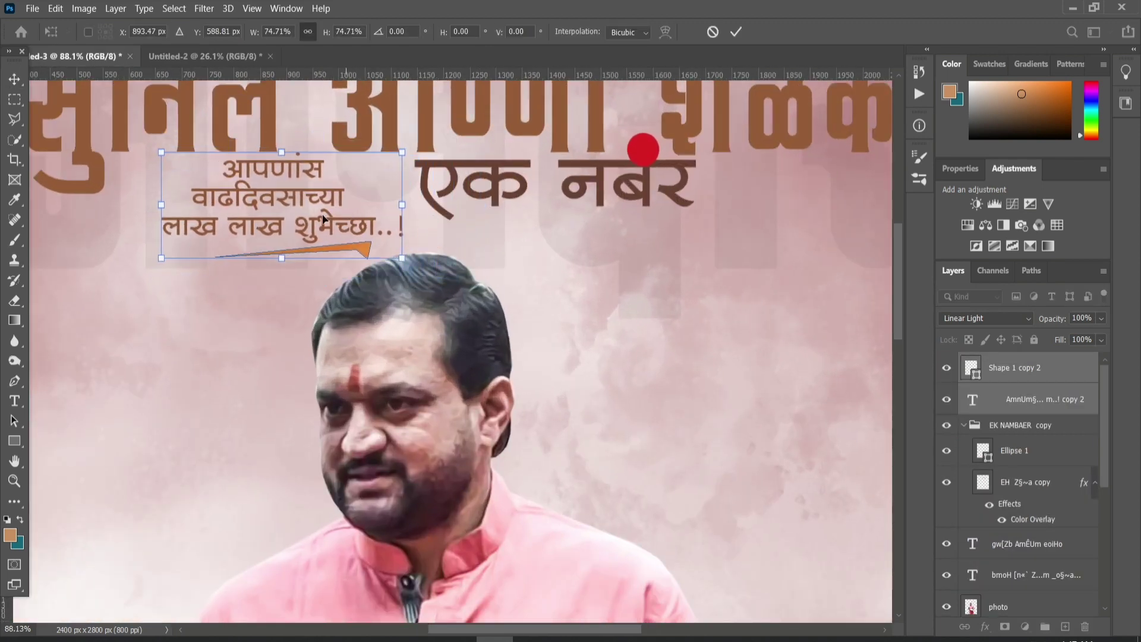
key(Return)
scroll(389, 289, down, 5)
scroll(390, 289, down, 4)
scroll(452, 349, up, 1)
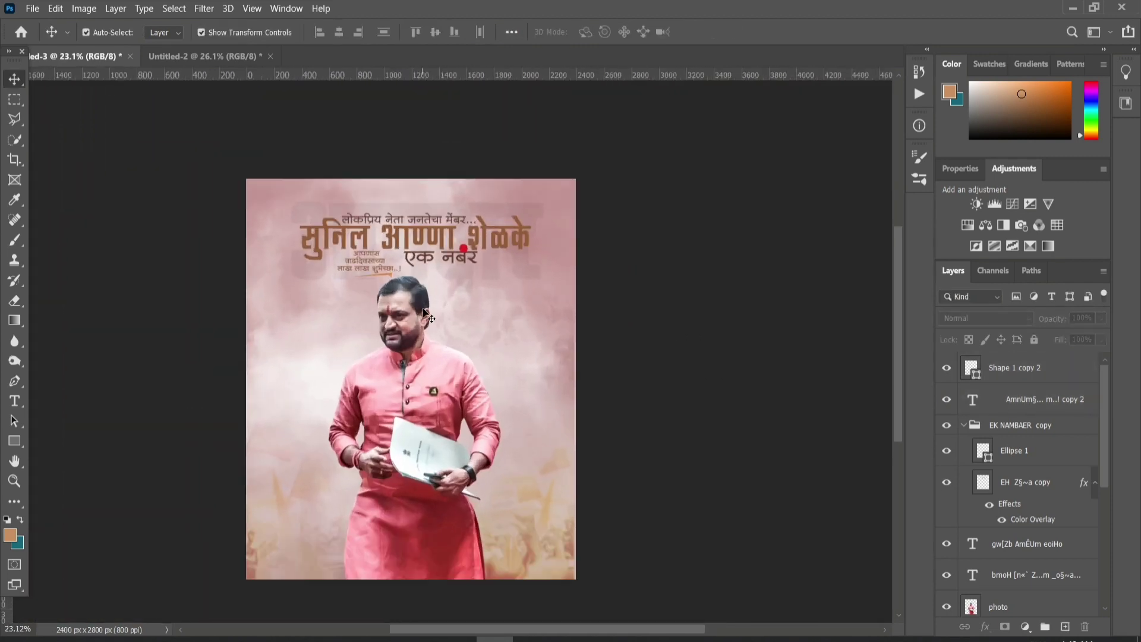
scroll(452, 349, up, 1)
scroll(451, 350, up, 1)
scroll(452, 349, up, 1)
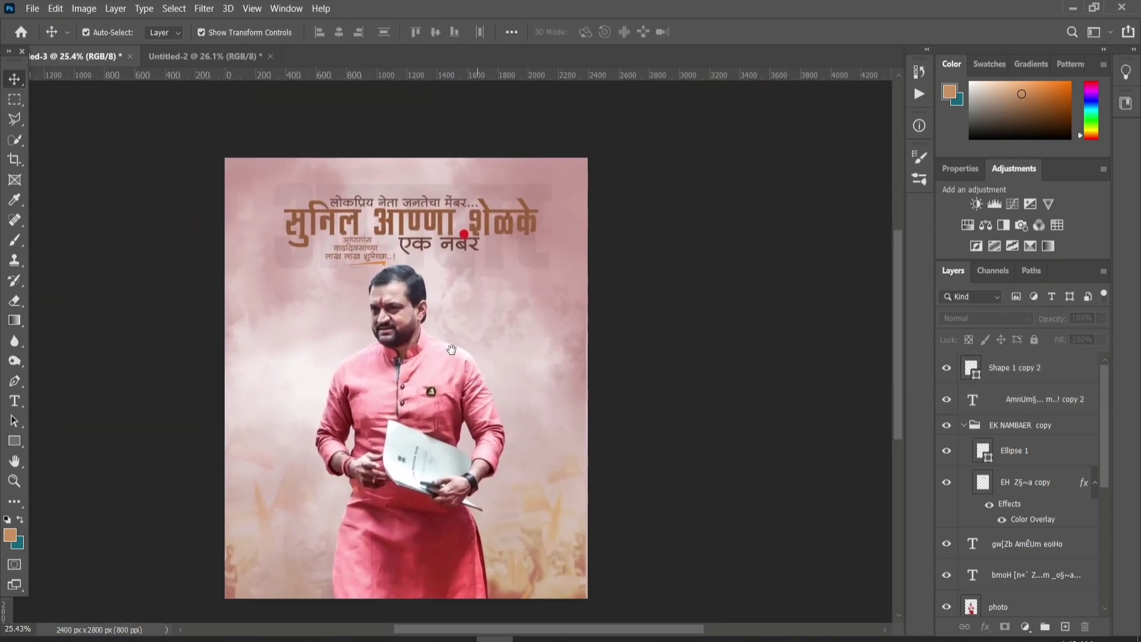
click(191, 55)
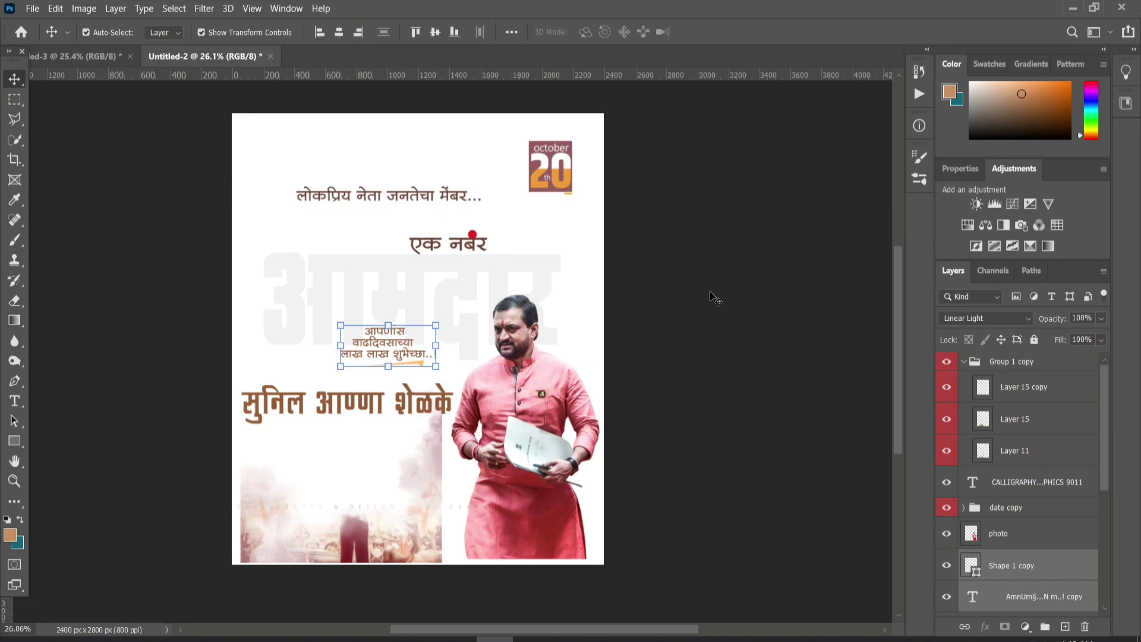
- Select the October 20 date badge group and drop it into the pink poster
click(545, 178)
click(1013, 510)
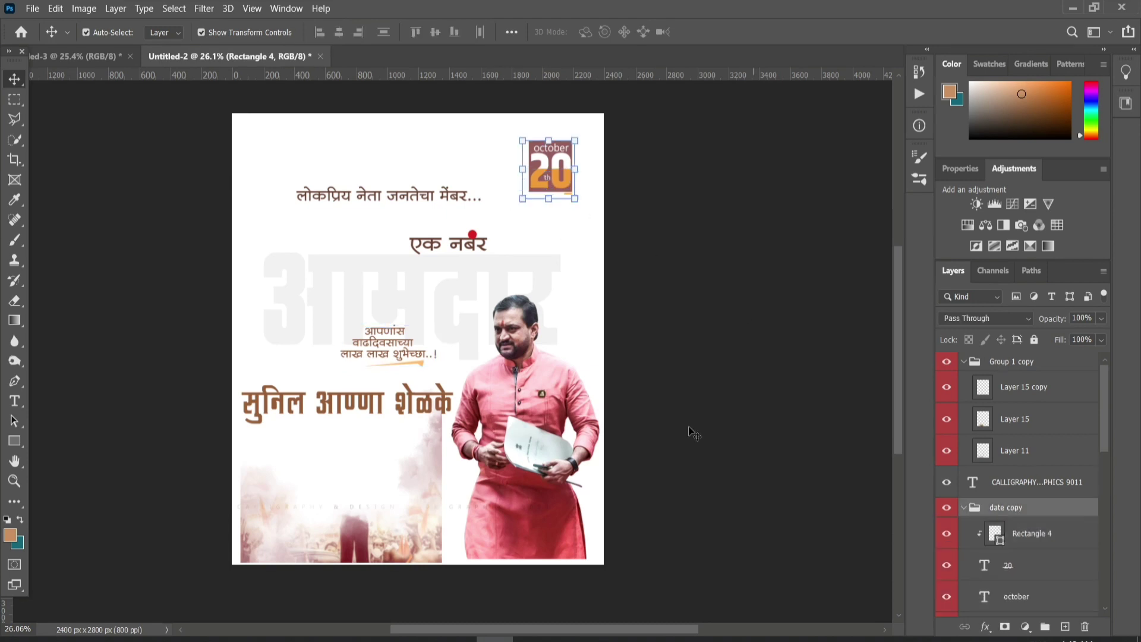
key(ctrl)
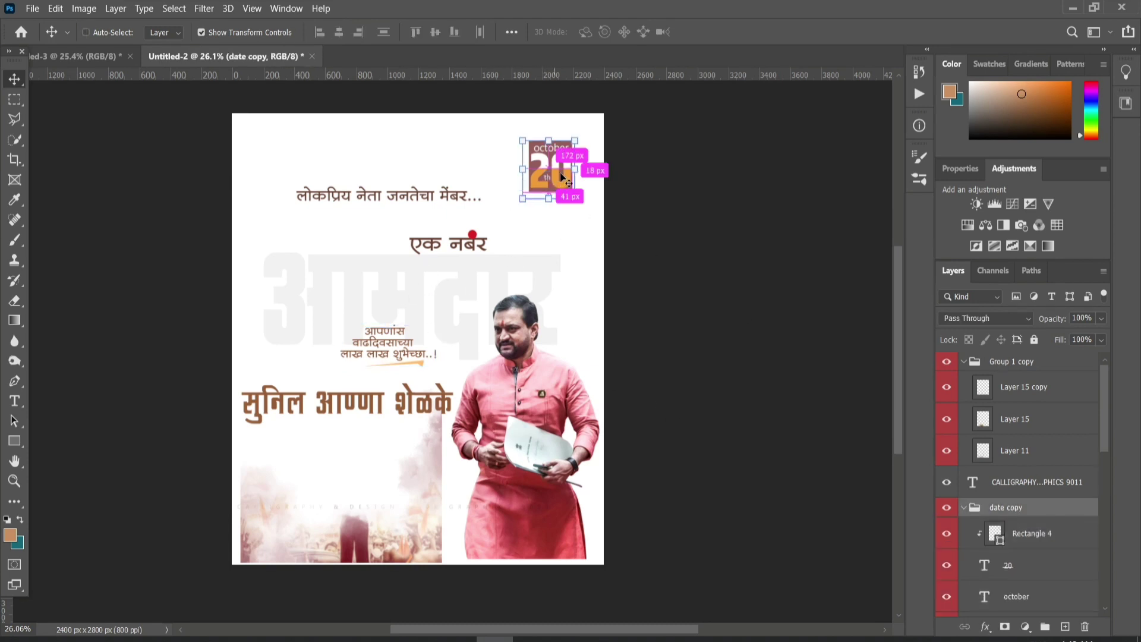
drag(561, 177, 59, 58)
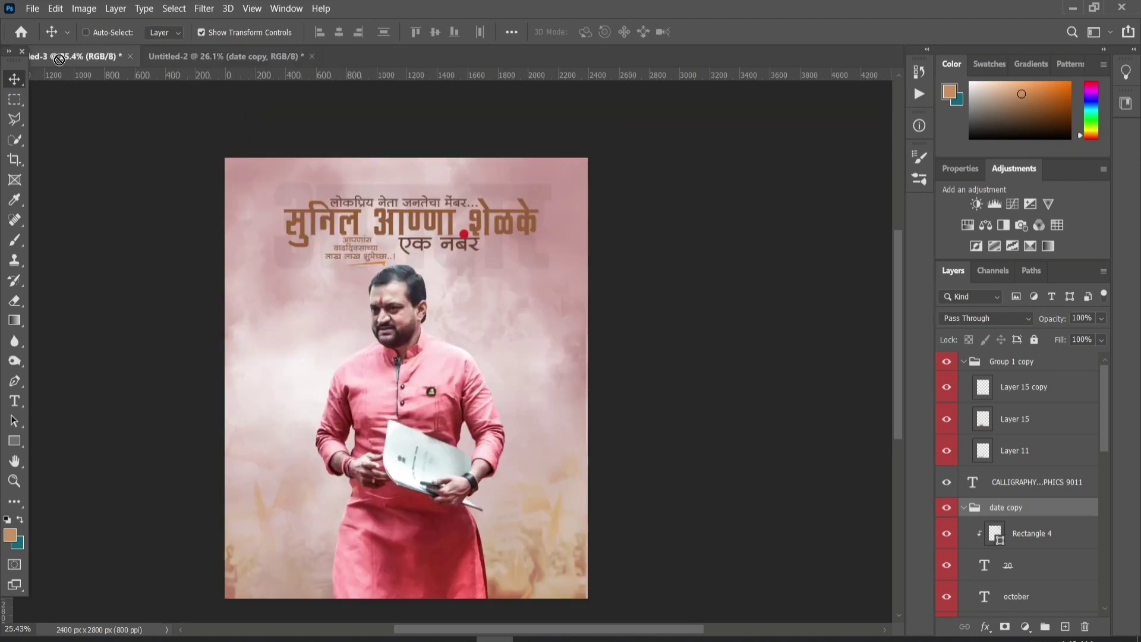
drag(547, 312, 548, 312)
- Shrink the date badge to about 70% and move it to the poster's top-right corner
scroll(548, 312, up, 5)
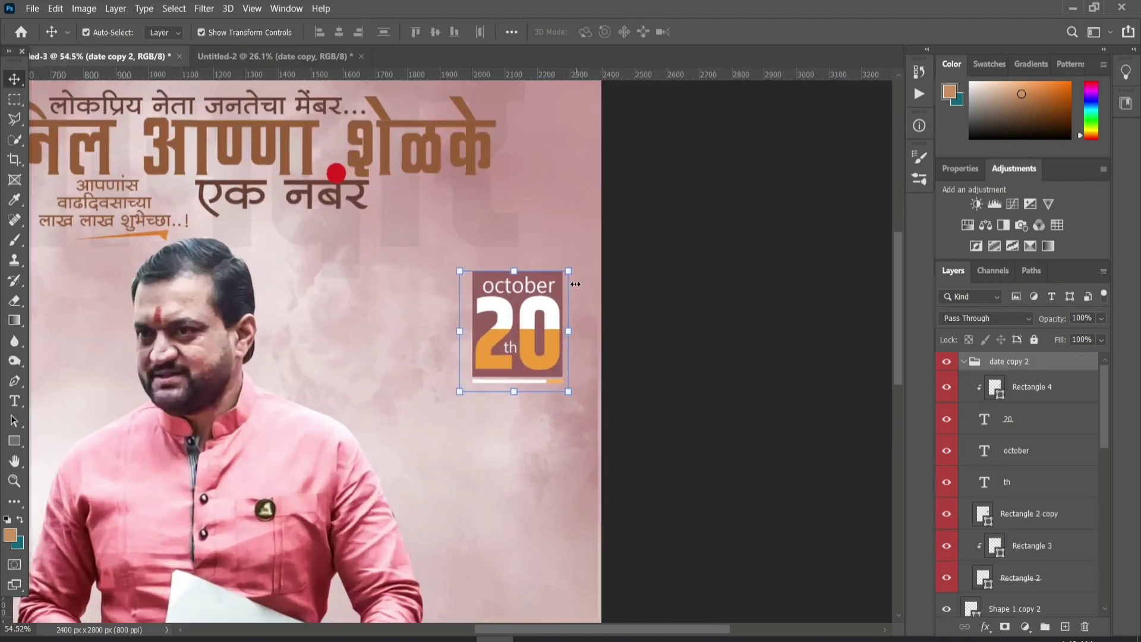
drag(593, 393, 552, 442)
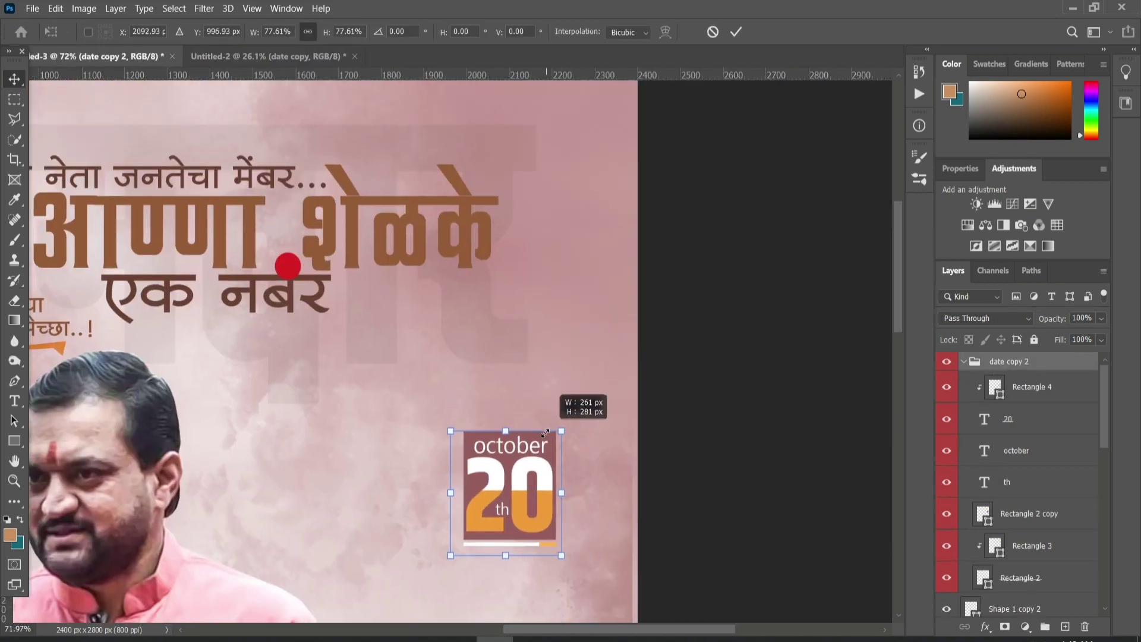
scroll(450, 440, down, 3)
key(Return)
drag(504, 476, 554, 217)
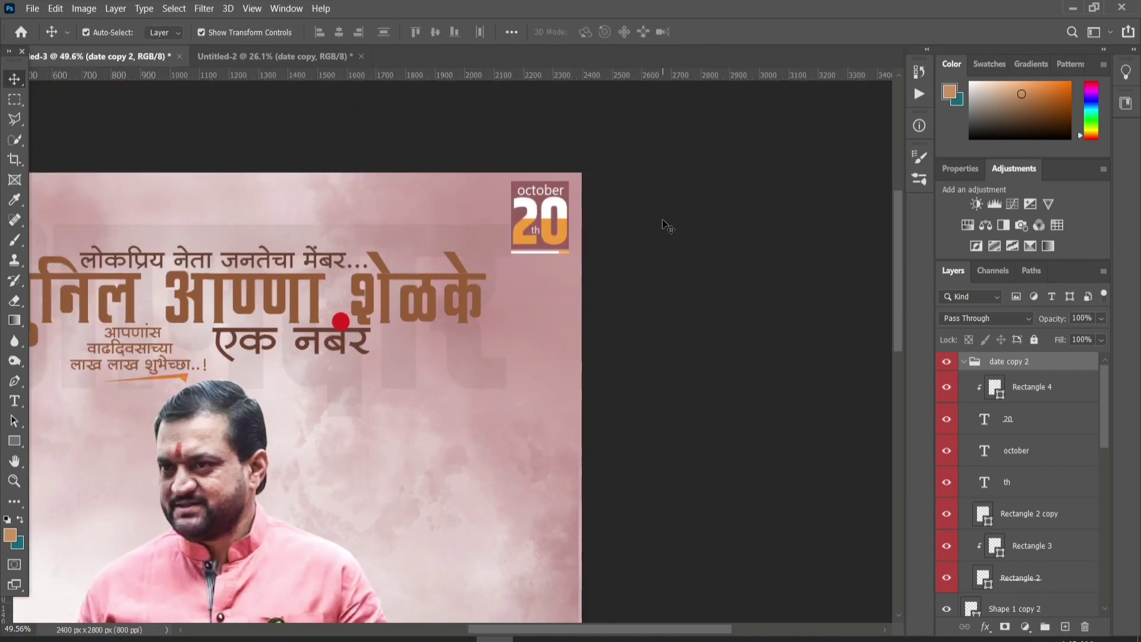
scroll(510, 281, down, 4)
scroll(479, 389, up, 2)
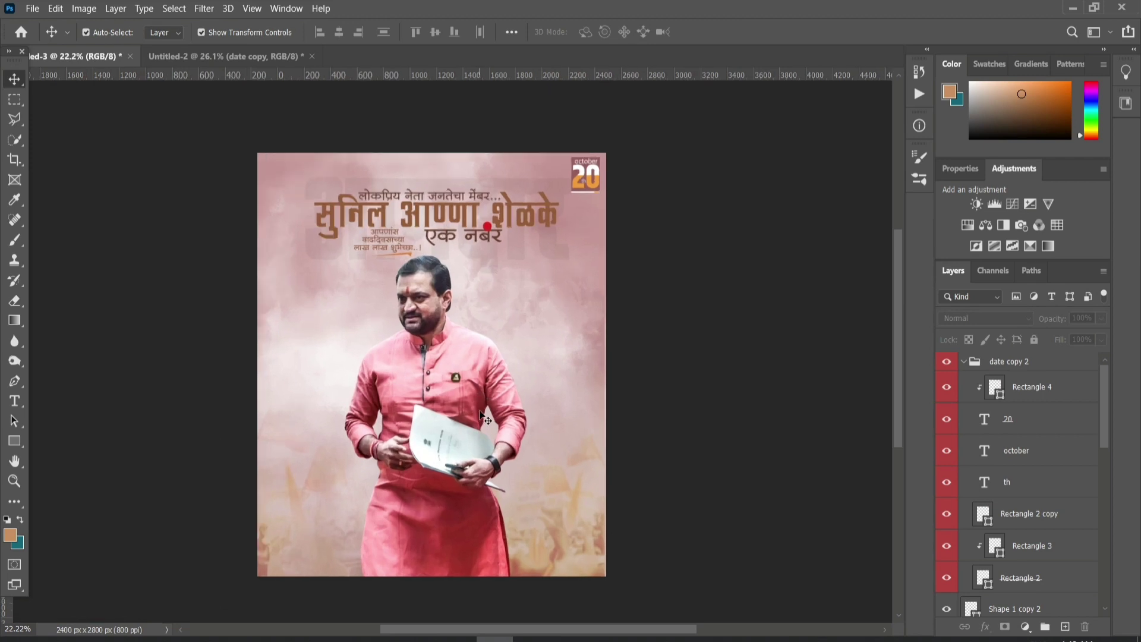
scroll(490, 421, down, 1)
- Compare with the reference poster, then start opening an image file from disk
click(223, 55)
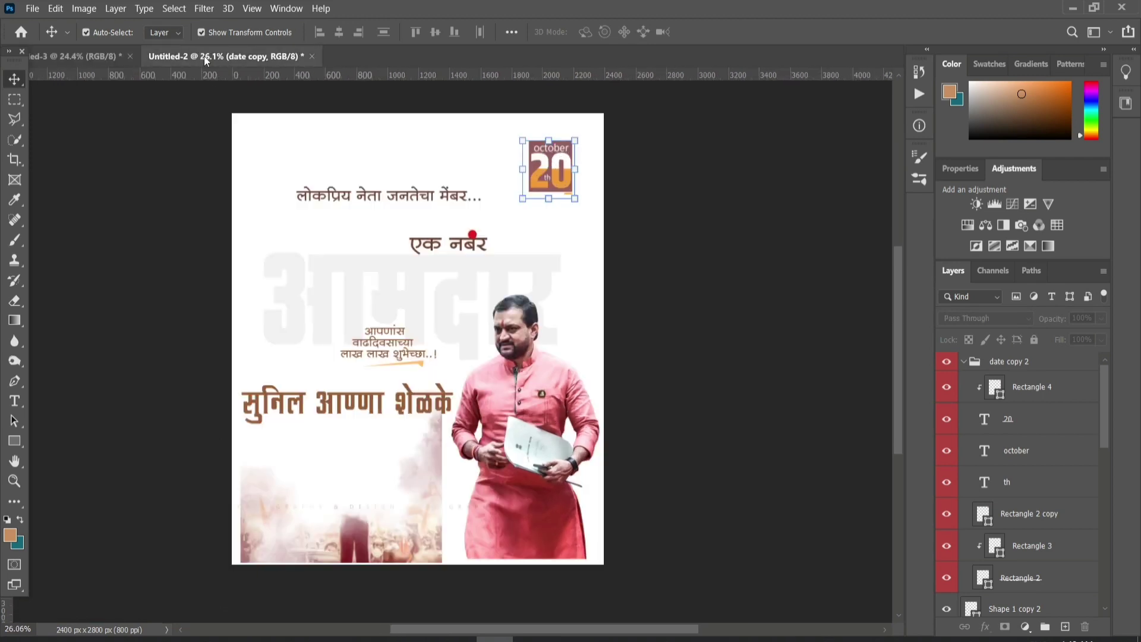
scroll(390, 291, up, 2)
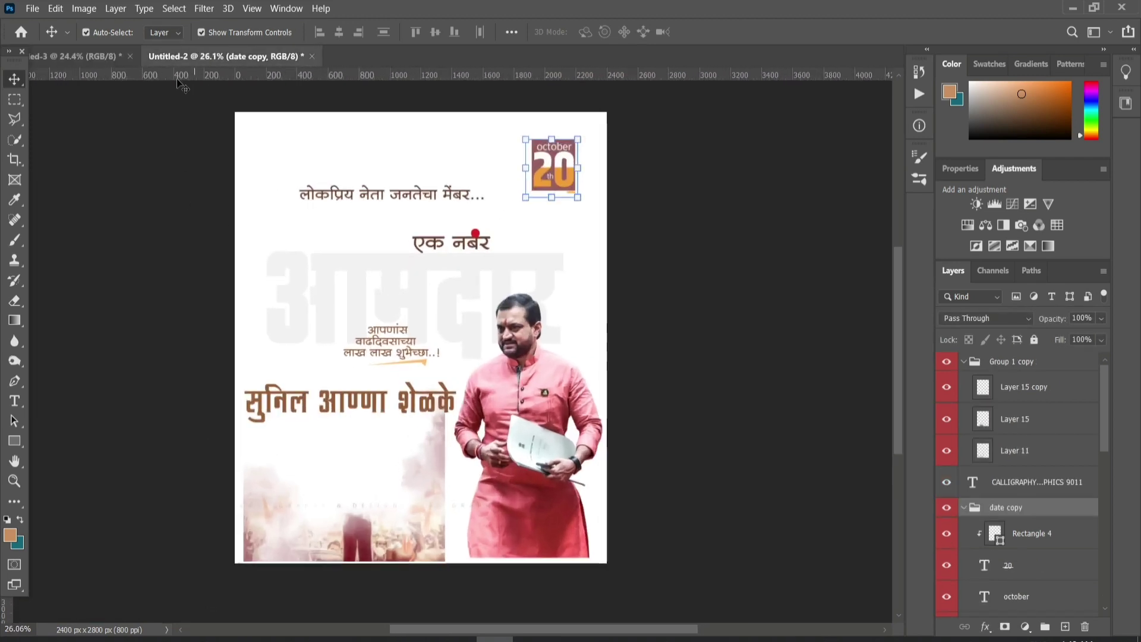
click(78, 56)
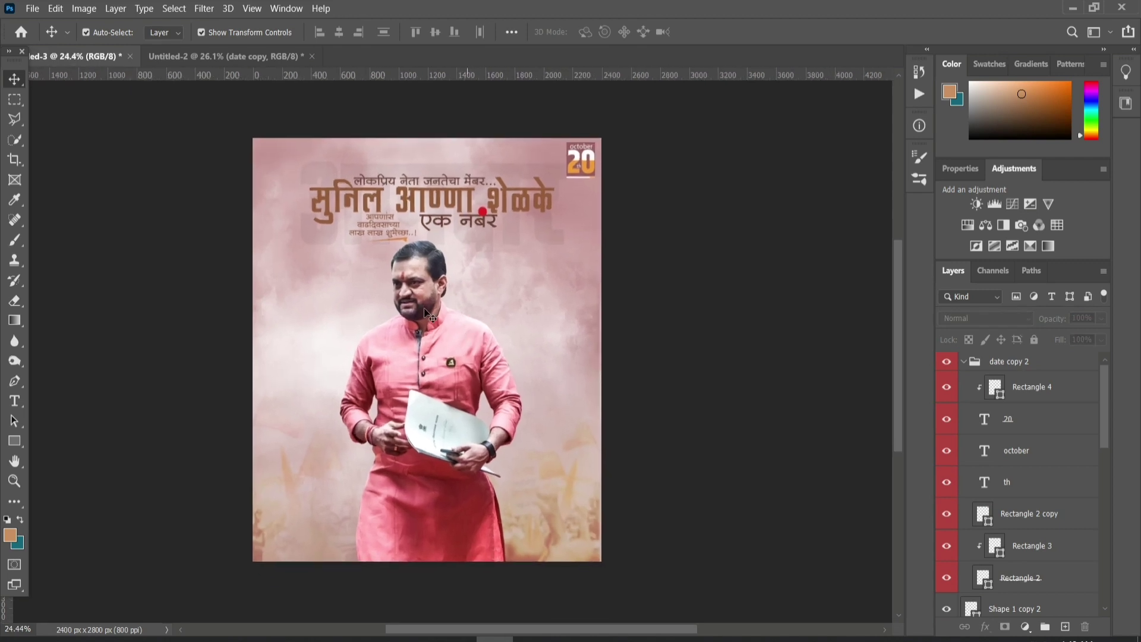
click(34, 8)
click(47, 38)
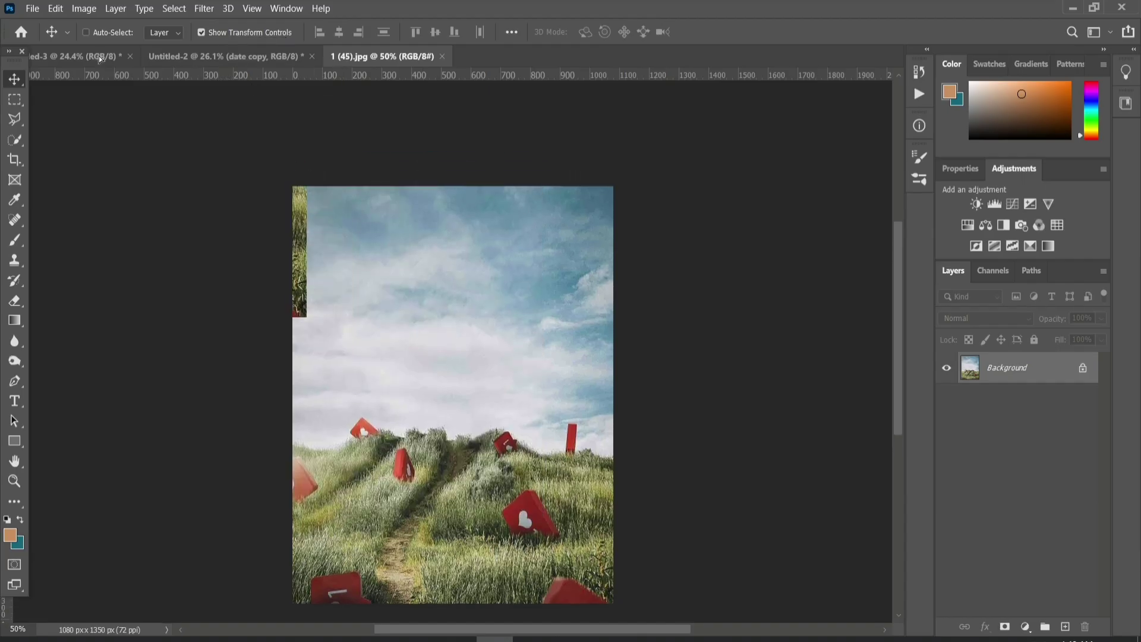
- Bring the grassy landscape photo into the pink poster and enlarge it to cover the whole poster
drag(99, 56, 504, 346)
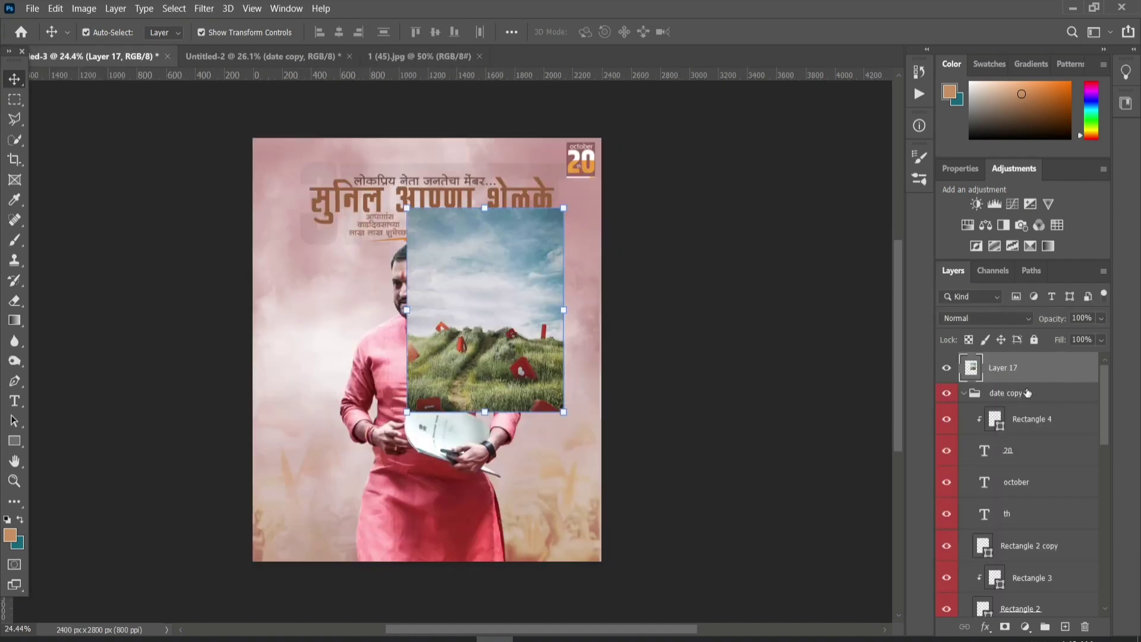
drag(1010, 368, 995, 639)
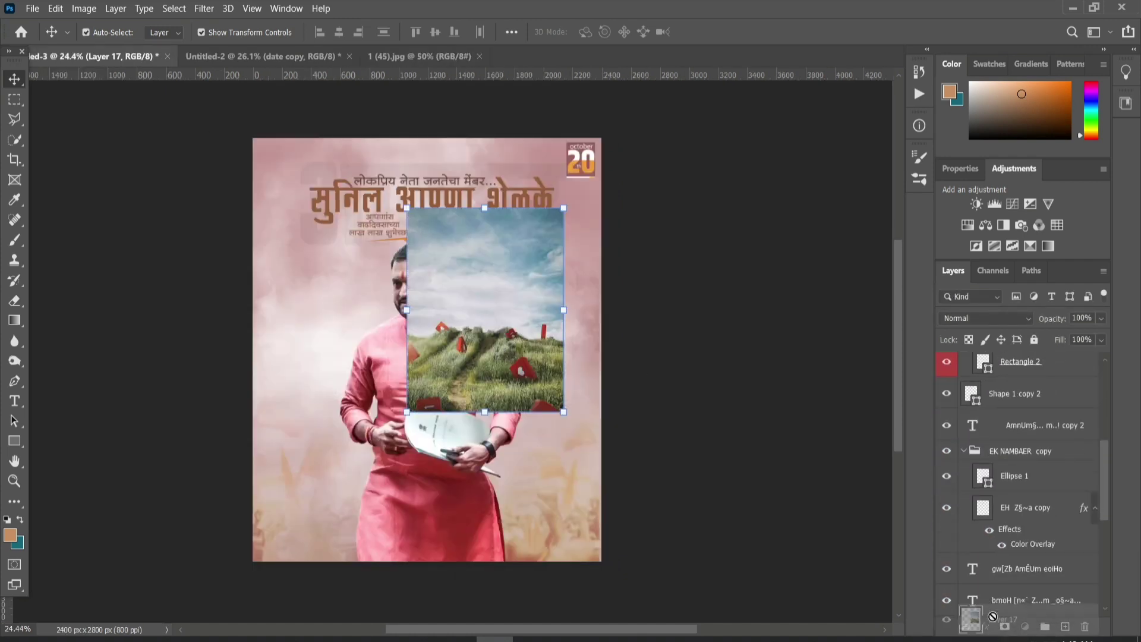
drag(995, 639, 1011, 553)
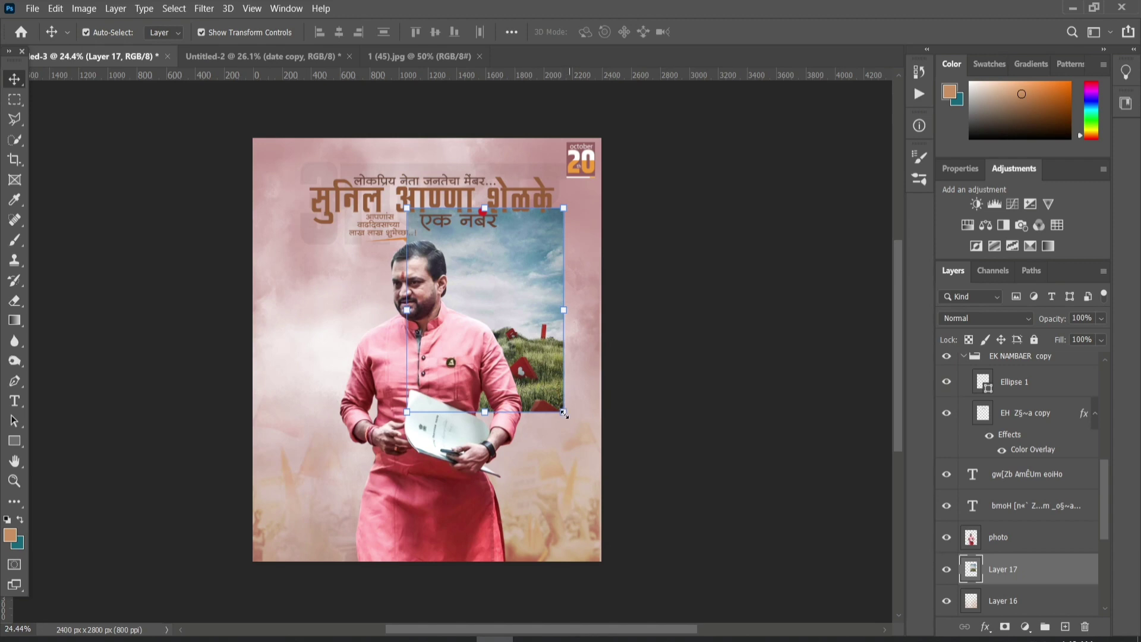
drag(564, 413, 700, 591)
drag(609, 411, 482, 381)
key(Return)
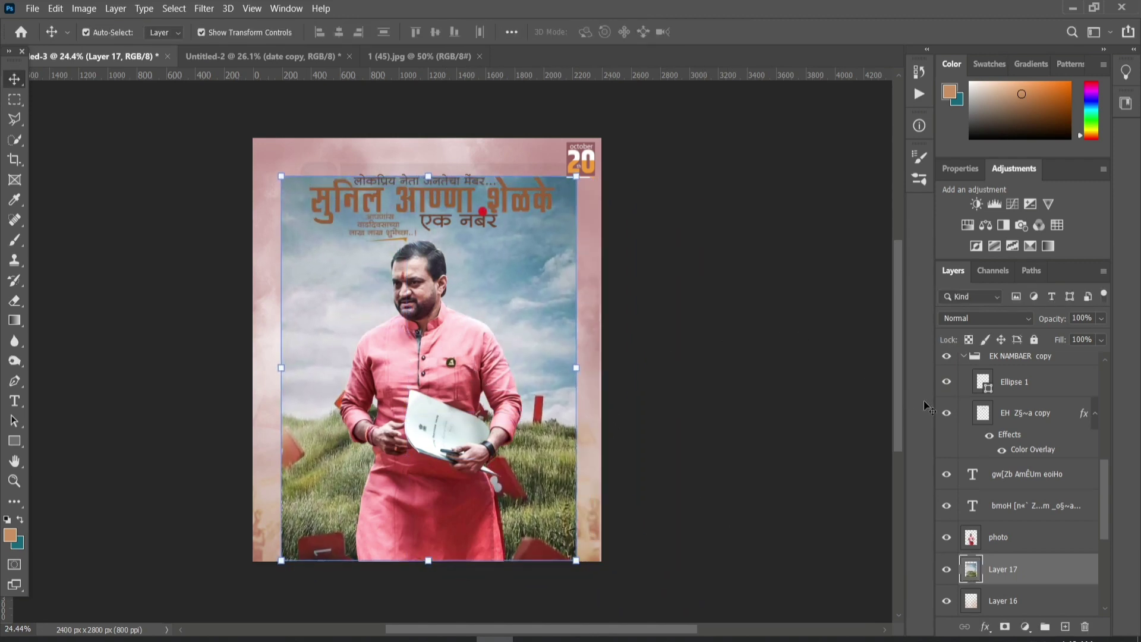
- Set the landscape layer's blend mode to Screen and stretch it wider to the right
click(975, 318)
click(960, 324)
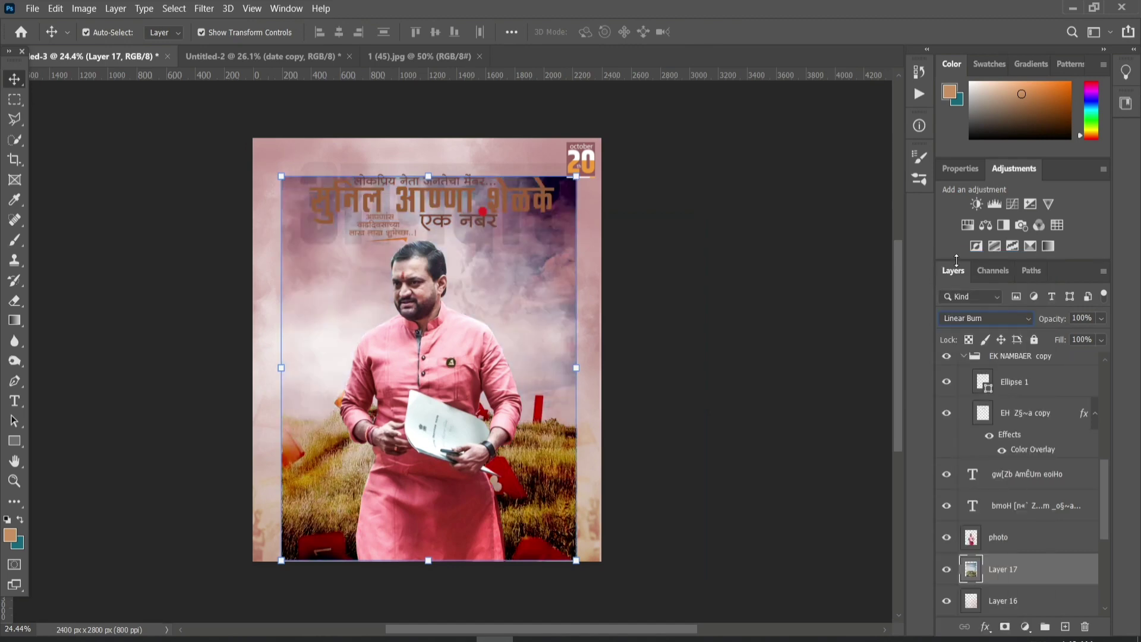
key(Down)
key(Down)
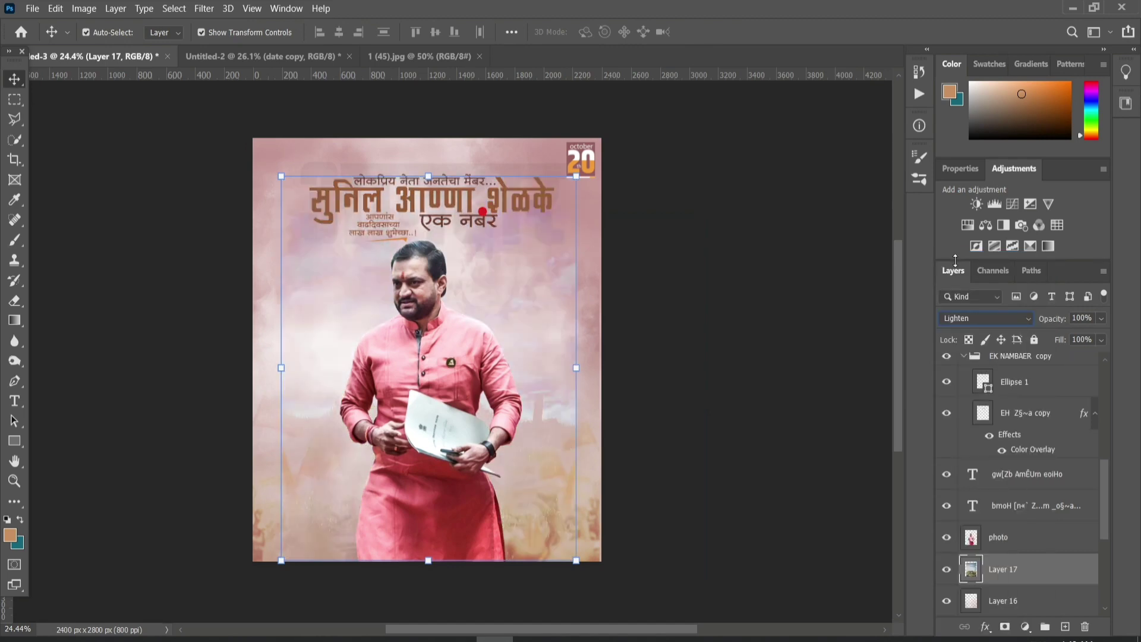
key(Down)
key(ctrl)
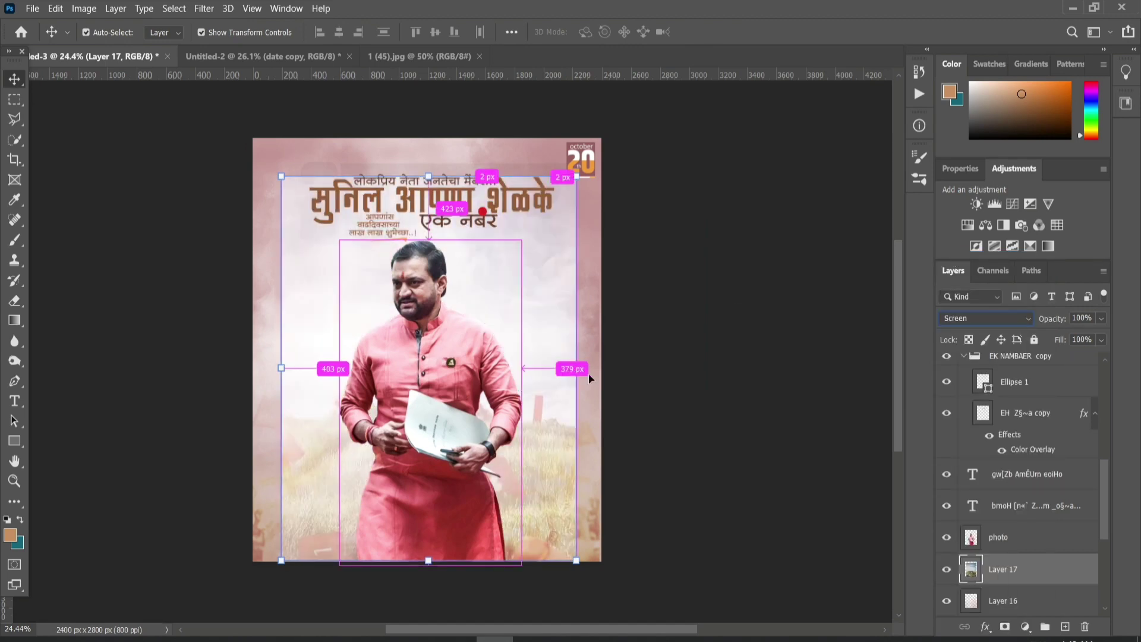
key(ctrl+t)
mouse_move(576, 368)
mouse_down()
mouse_move(666, 367)
mouse_move(528, 326)
mouse_up()
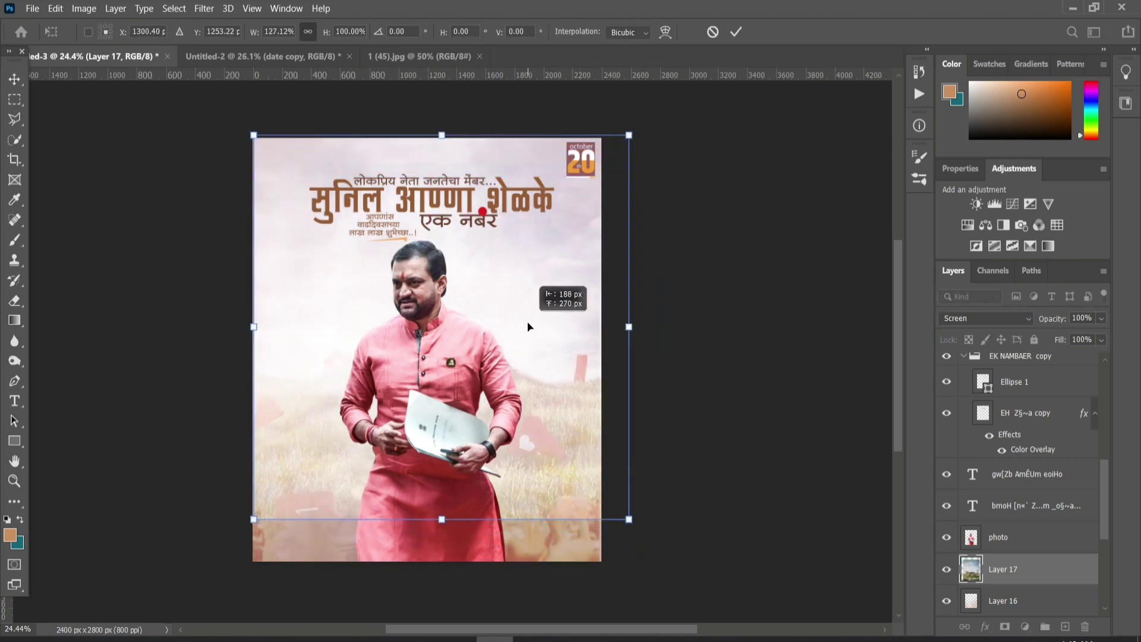
key(Return)
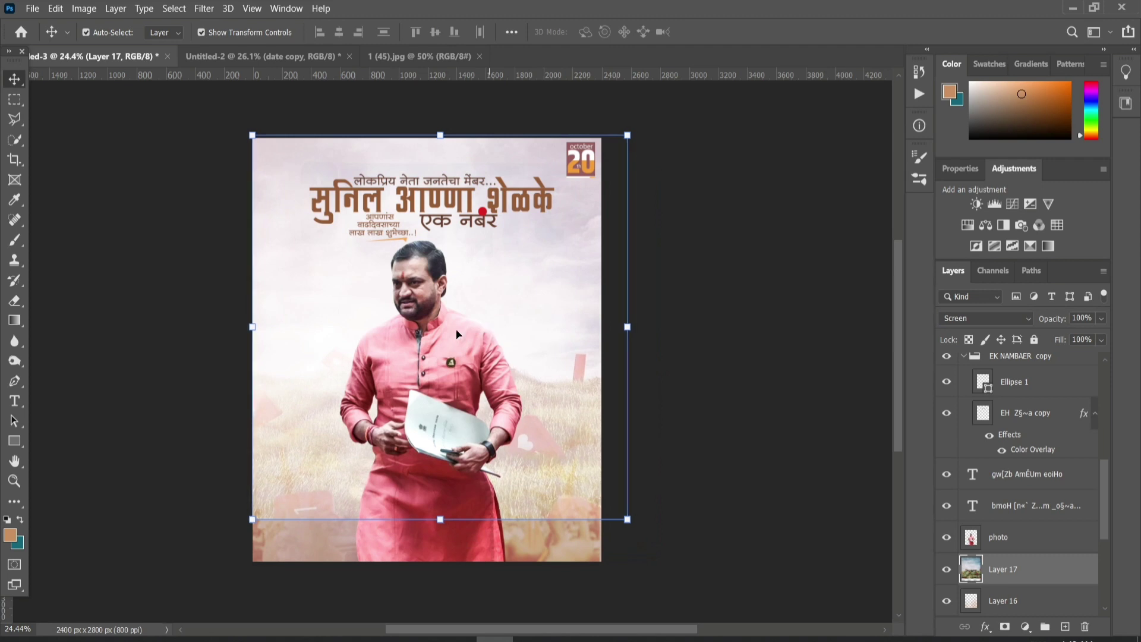
- Erase the landscape at the lower corners, upper right, around the man's head and the right edge
key(e)
drag(321, 577, 310, 509)
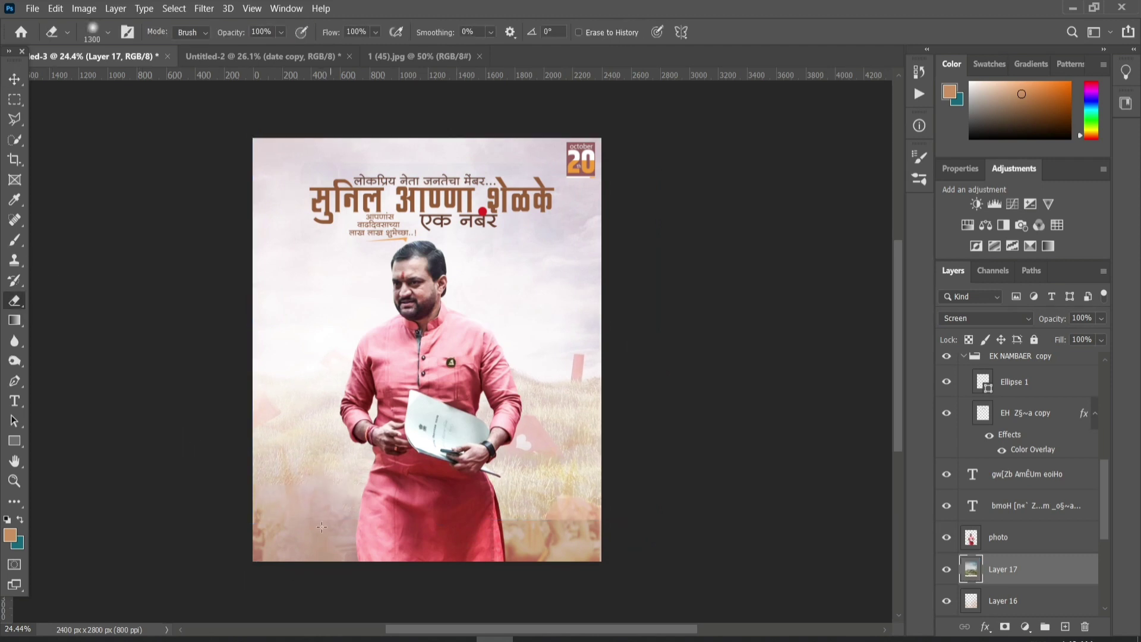
drag(457, 547, 637, 484)
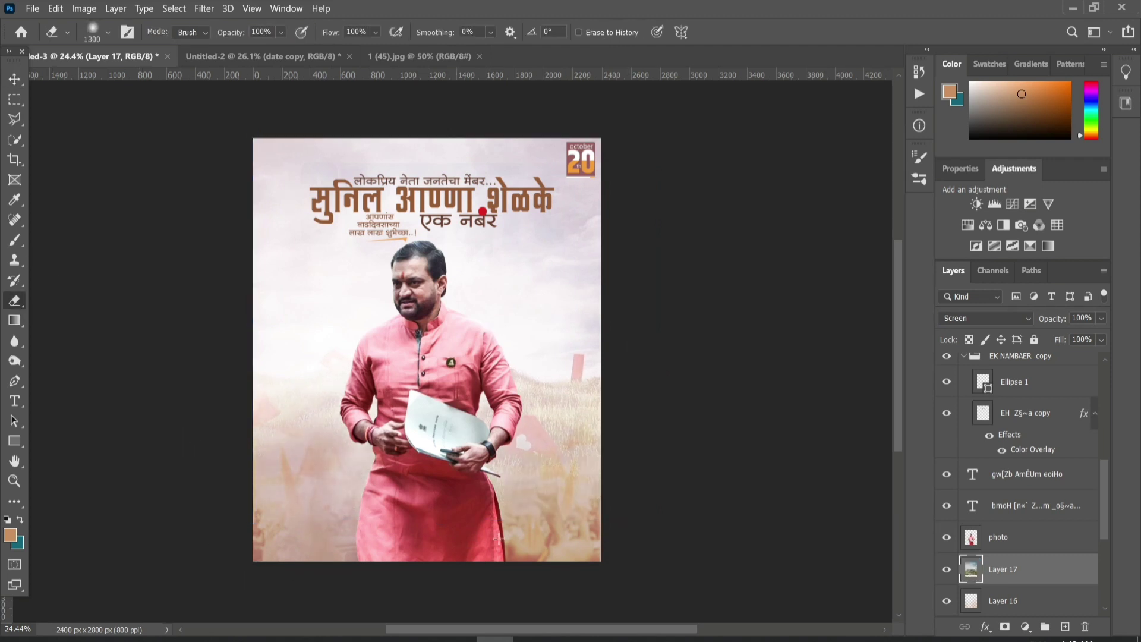
mouse_move(601, 134)
mouse_down()
mouse_move(314, 154)
mouse_move(383, 190)
mouse_move(348, 476)
mouse_up()
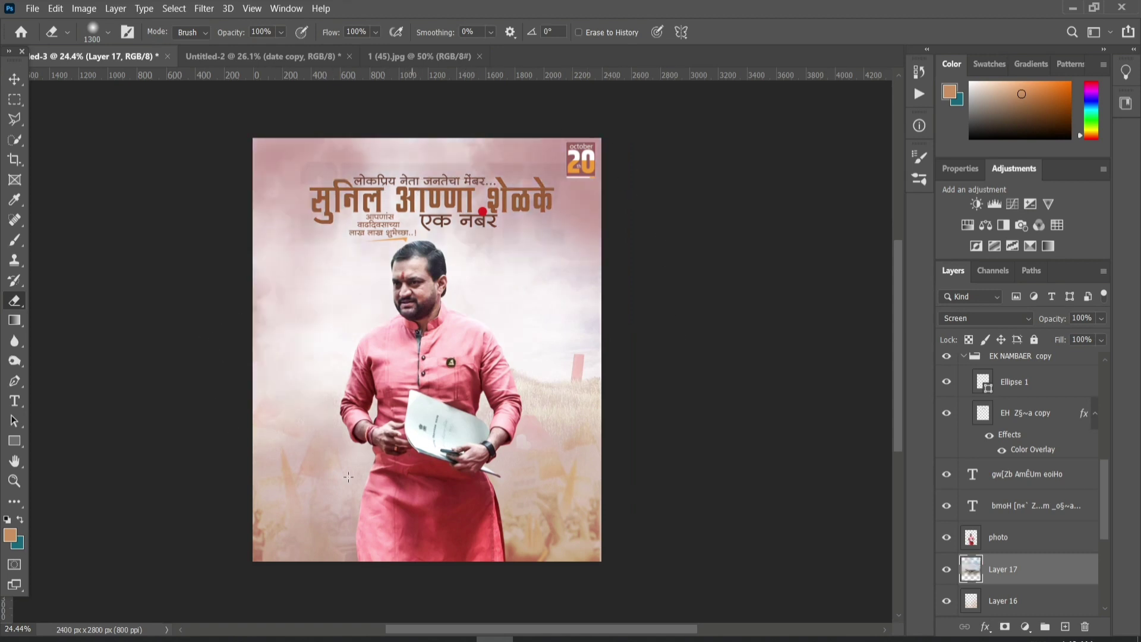
drag(414, 310, 402, 215)
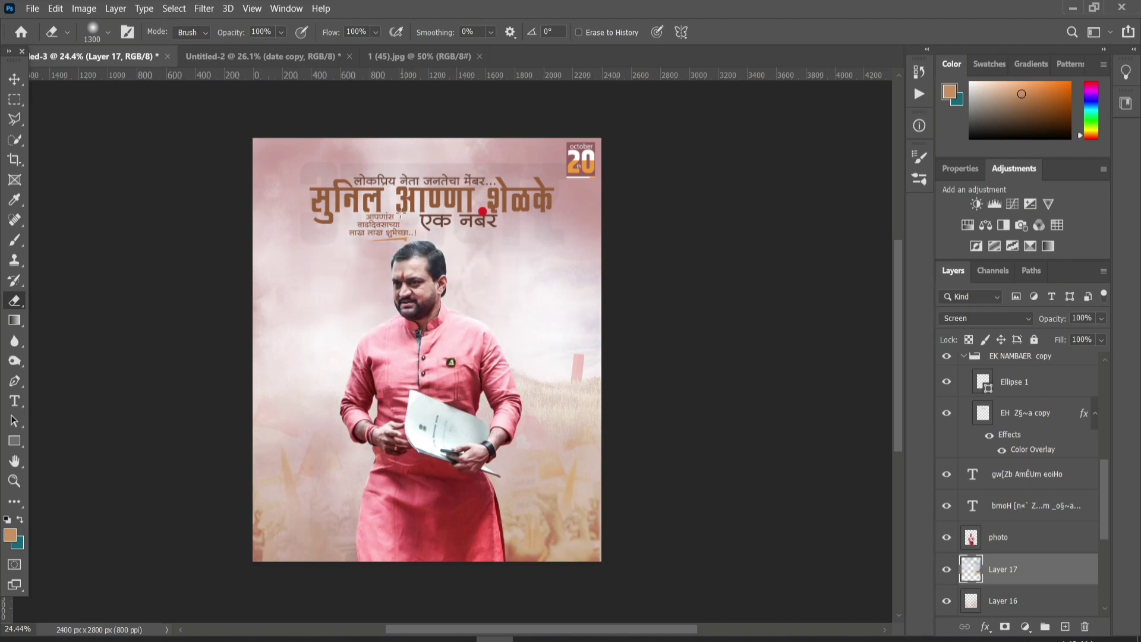
drag(671, 382, 641, 407)
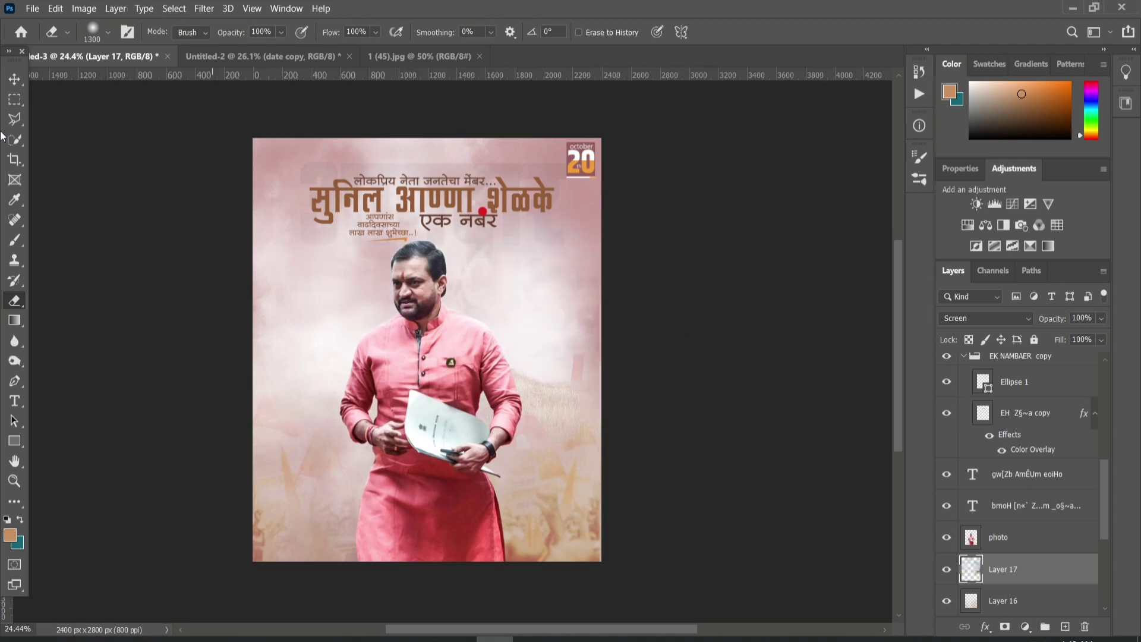
click(14, 80)
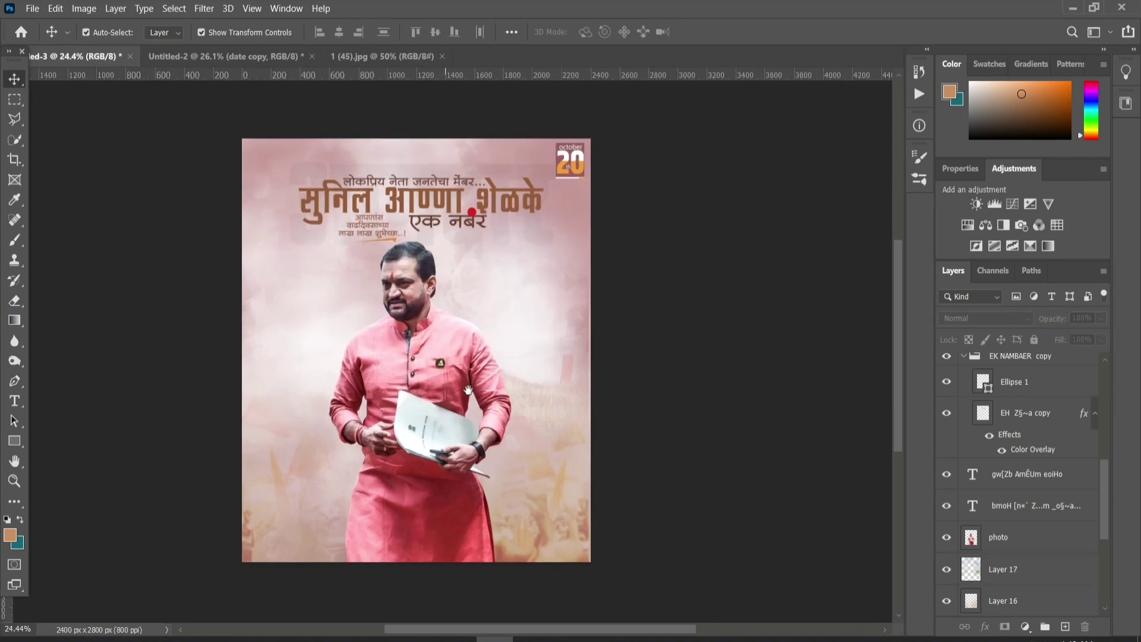
- Add a new empty layer above Layer 17 and pick a deeper red paint colour
click(1023, 572)
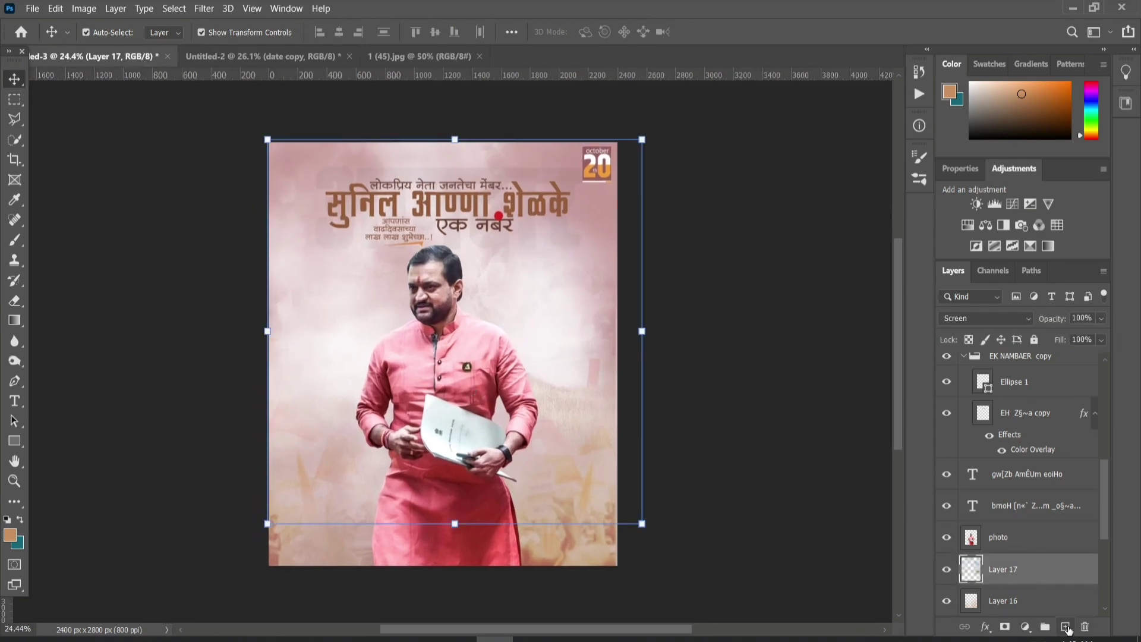
click(1065, 626)
drag(1092, 138, 1092, 140)
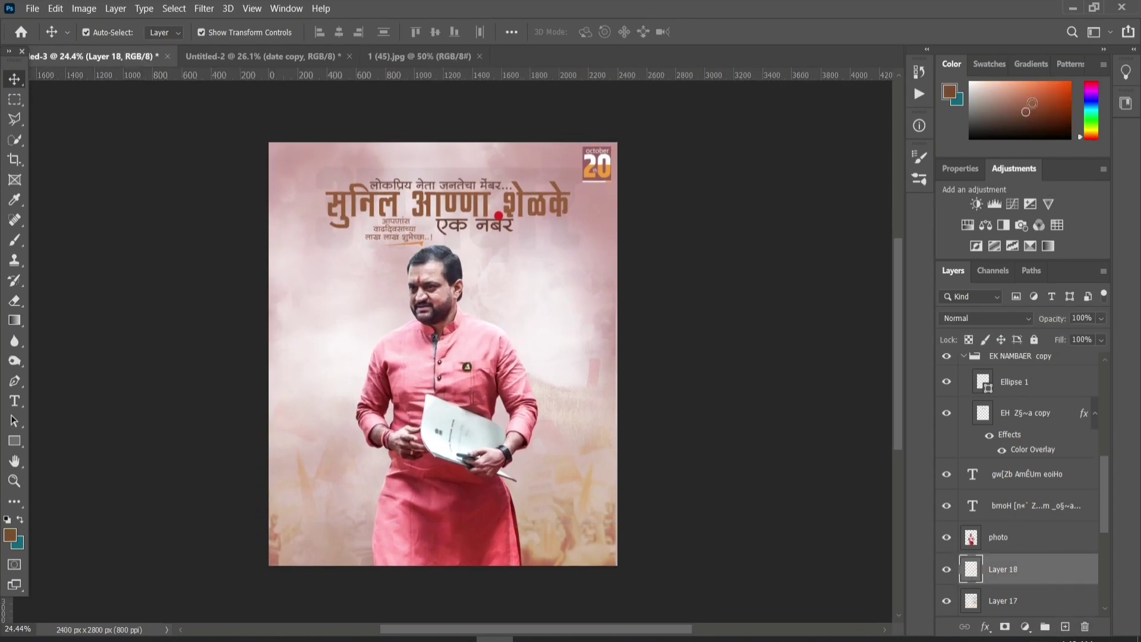
click(1025, 99)
click(15, 240)
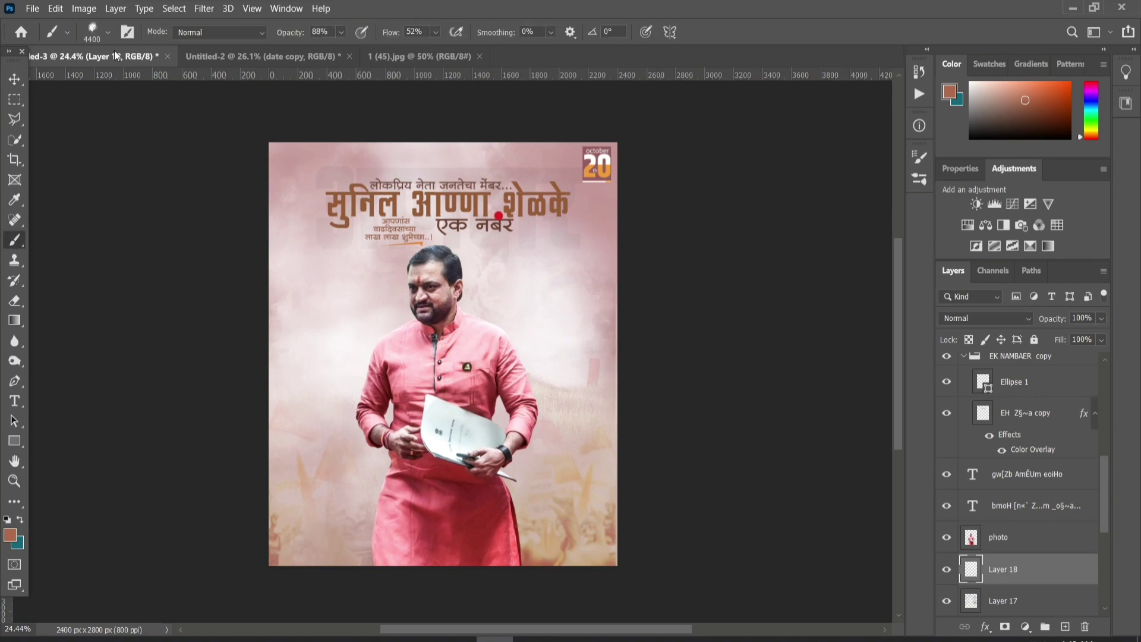
- Paint soft tint dabs on both sides of the poster and set the layer's blend mode to Overlay
click(193, 391)
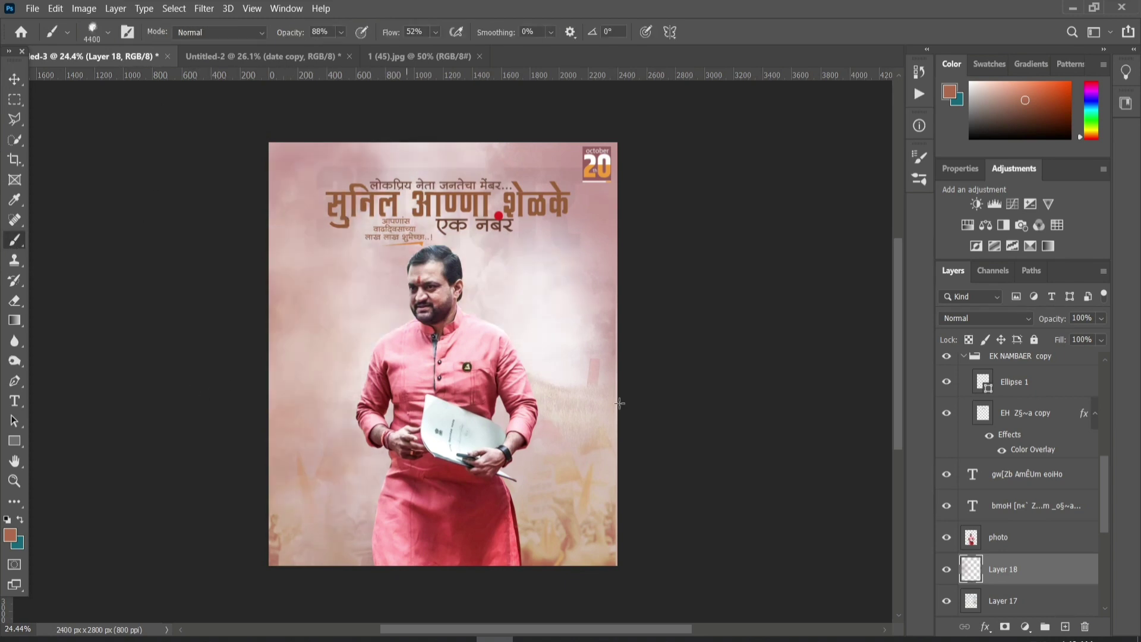
key(ctrl+z)
text(100)
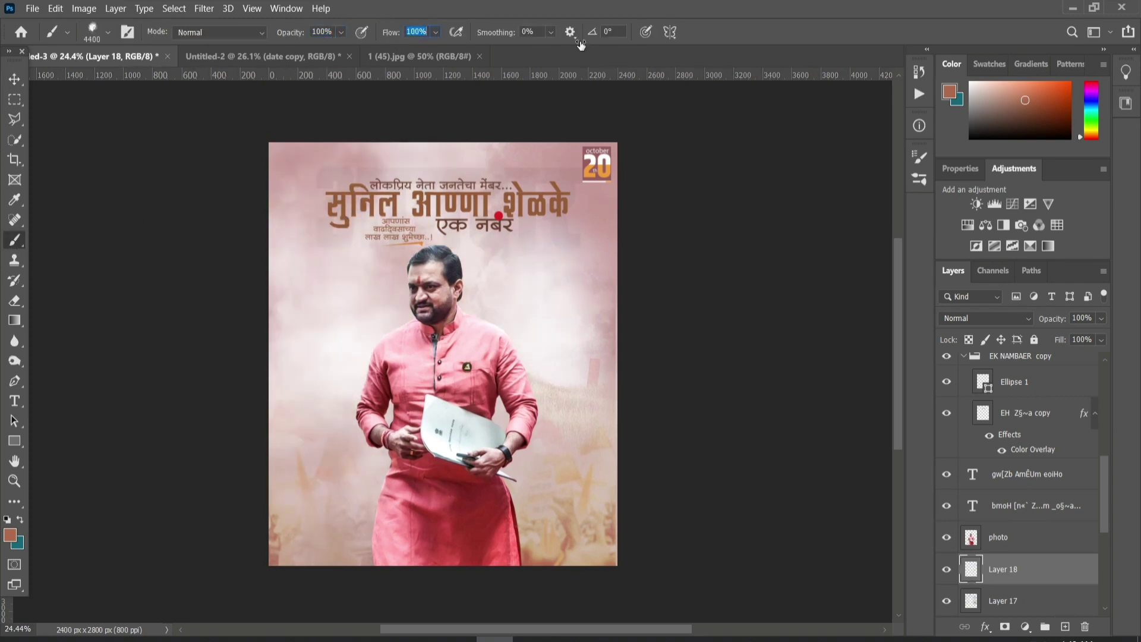
click(658, 354)
click(163, 423)
scroll(229, 428, down, 1)
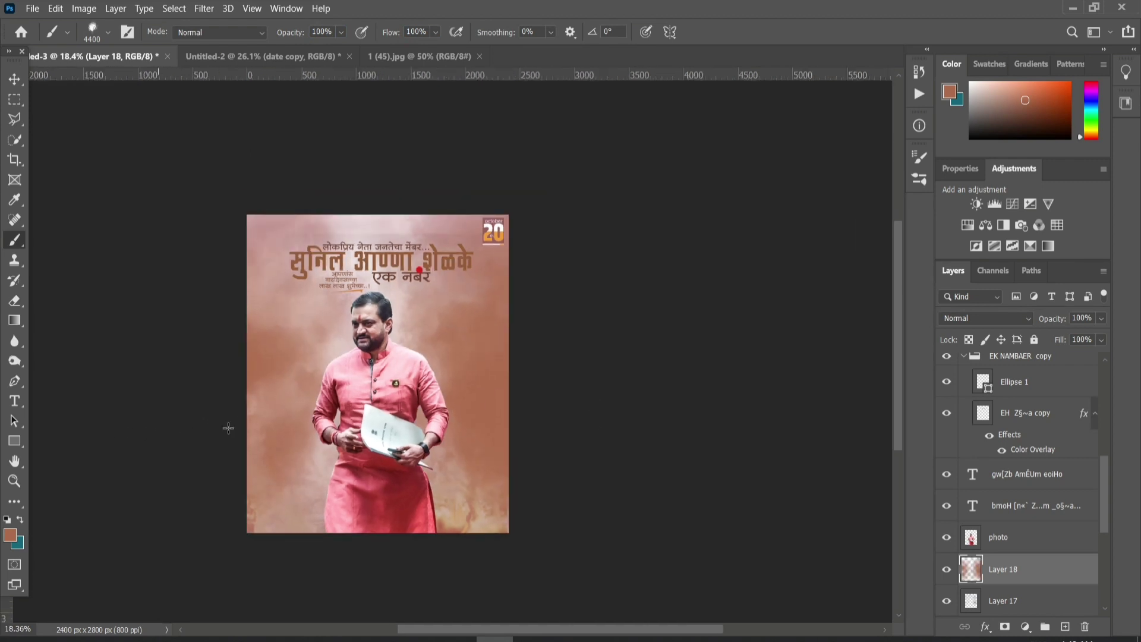
click(985, 318)
click(974, 316)
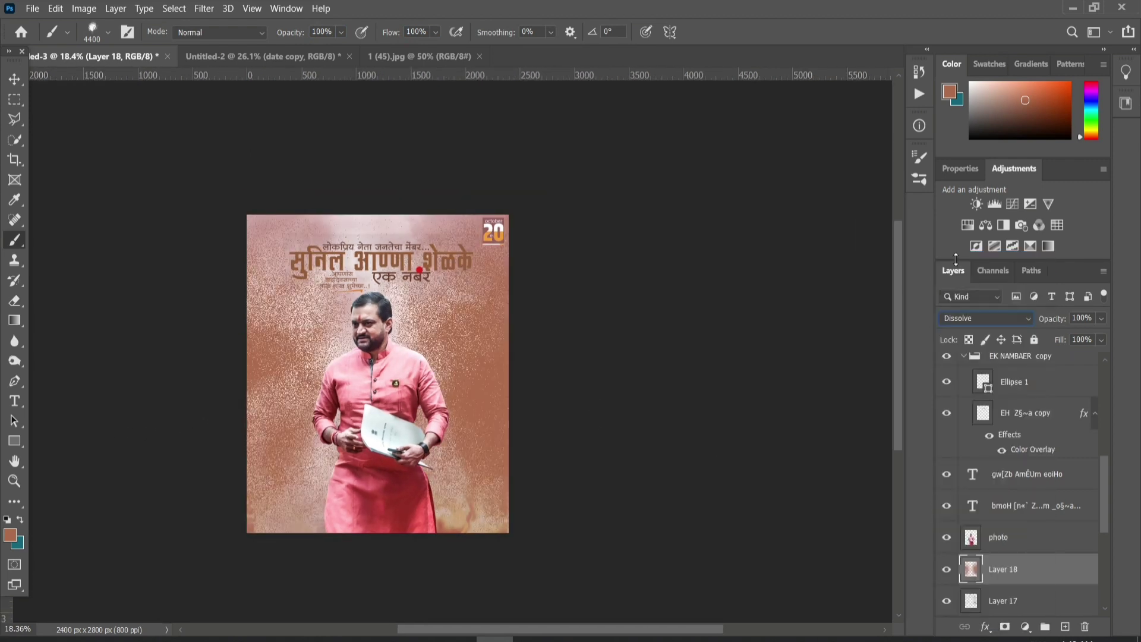
key(Down)
key(Down)
key(Down)
key(Down)
key(Down)
key(Down)
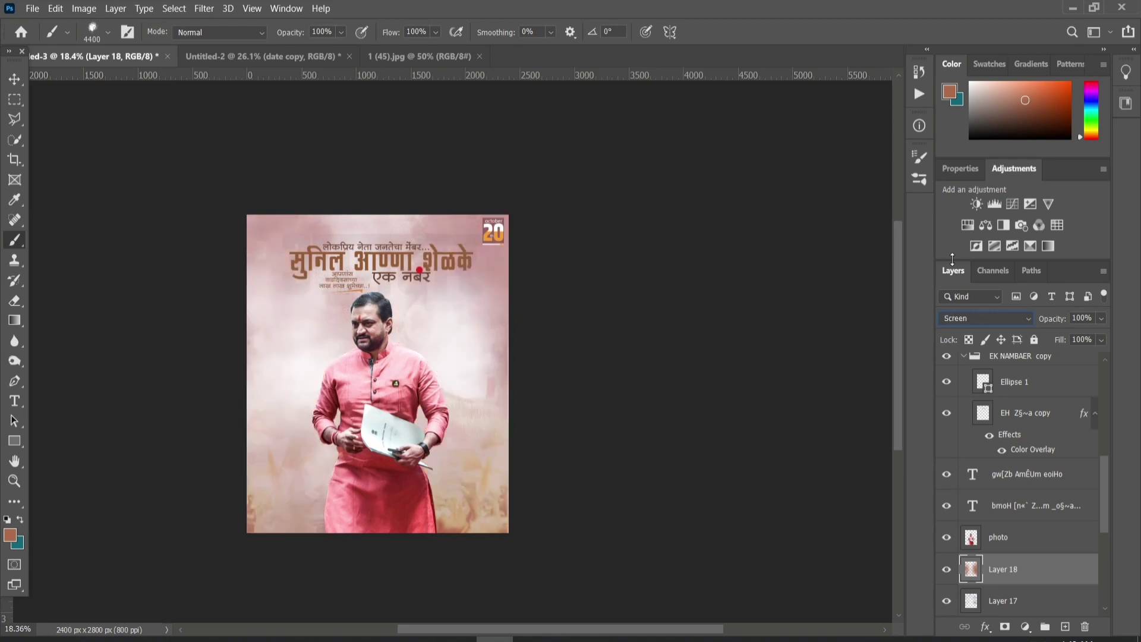
key(Down)
key(Down)
key(Down)
- Lower the tint layer Layer 18's opacity to 58%
click(14, 78)
scroll(243, 439, up, 3)
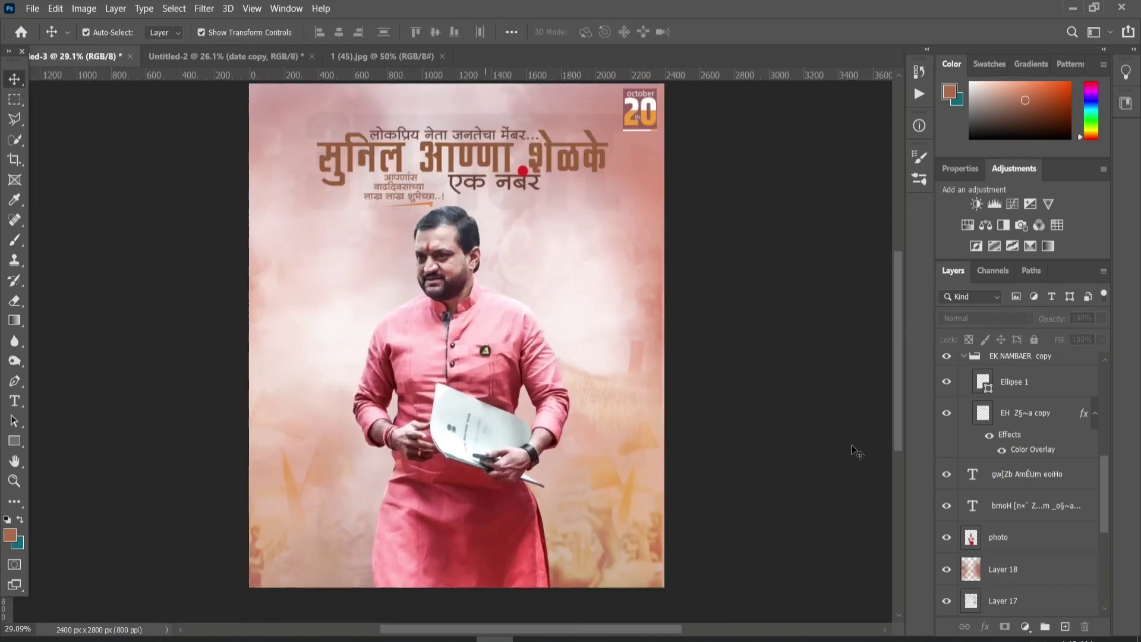
click(1002, 568)
click(1080, 318)
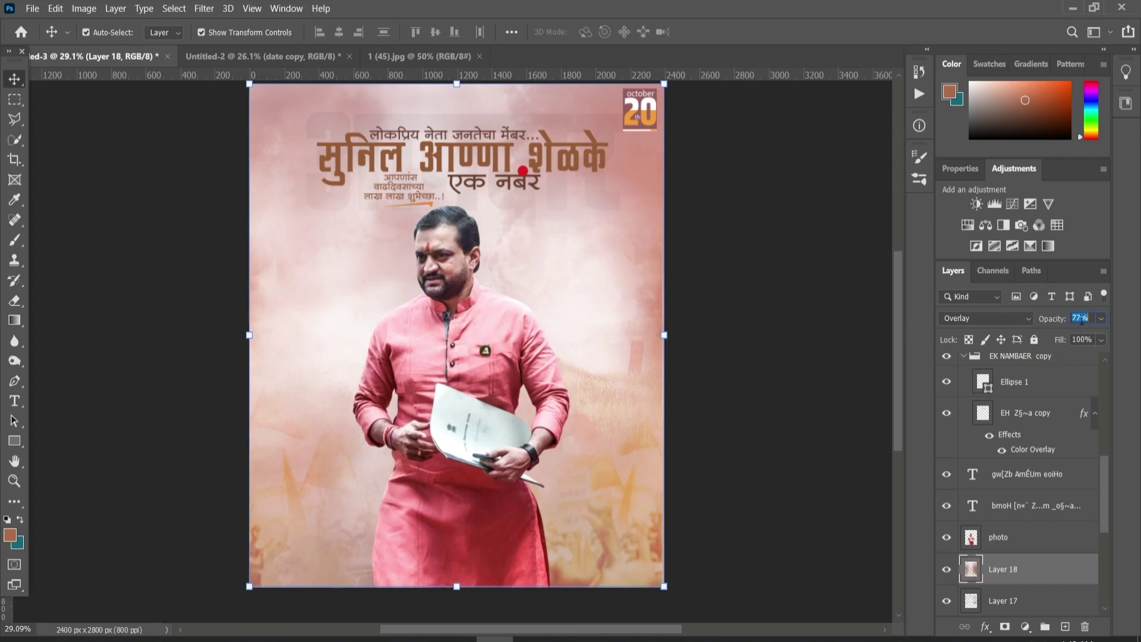
scroll(1033, 470, up, 3)
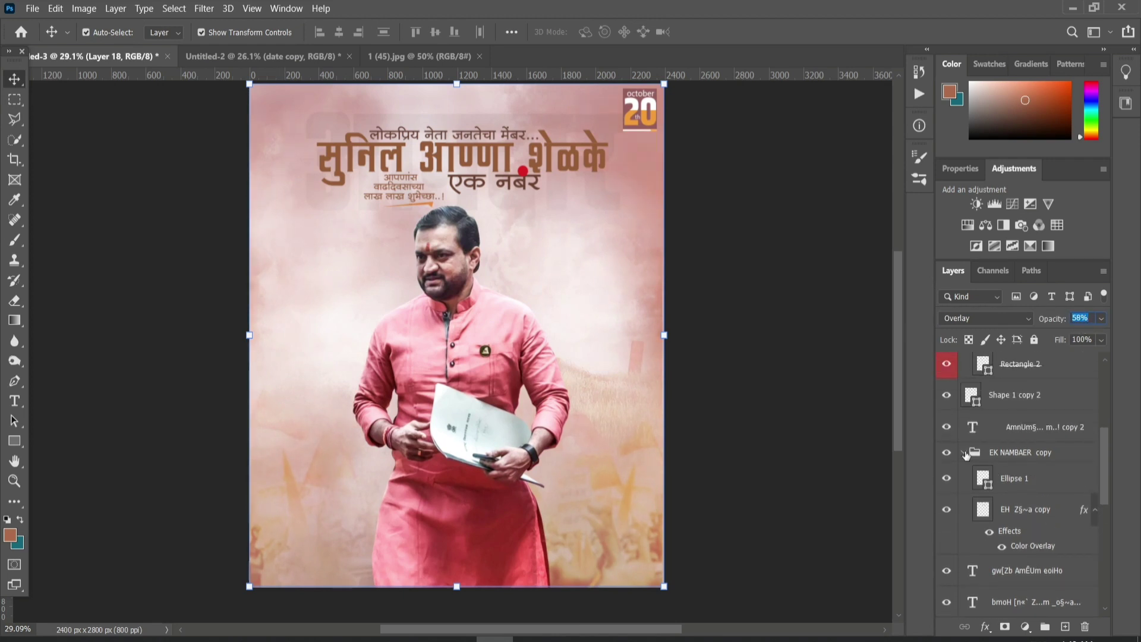
scroll(966, 455, up, 3)
scroll(968, 454, up, 1)
scroll(974, 452, up, 3)
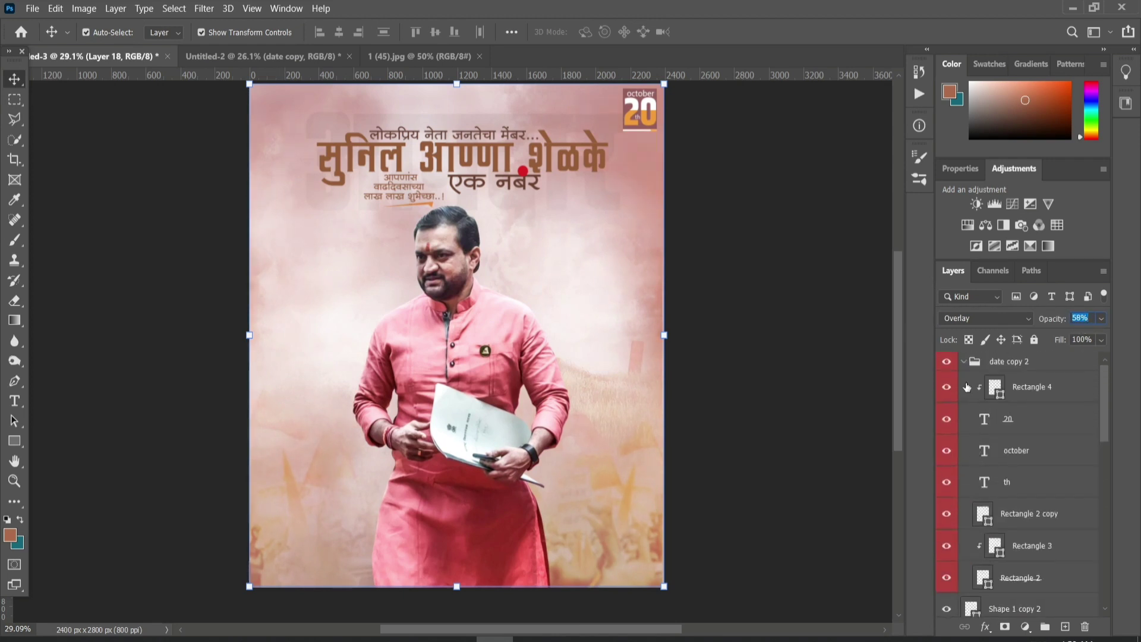
- Collapse the date and EK NAMBAER groups and add a new layer above Group 1 copy 2
click(964, 362)
click(964, 444)
scroll(981, 453, down, 2)
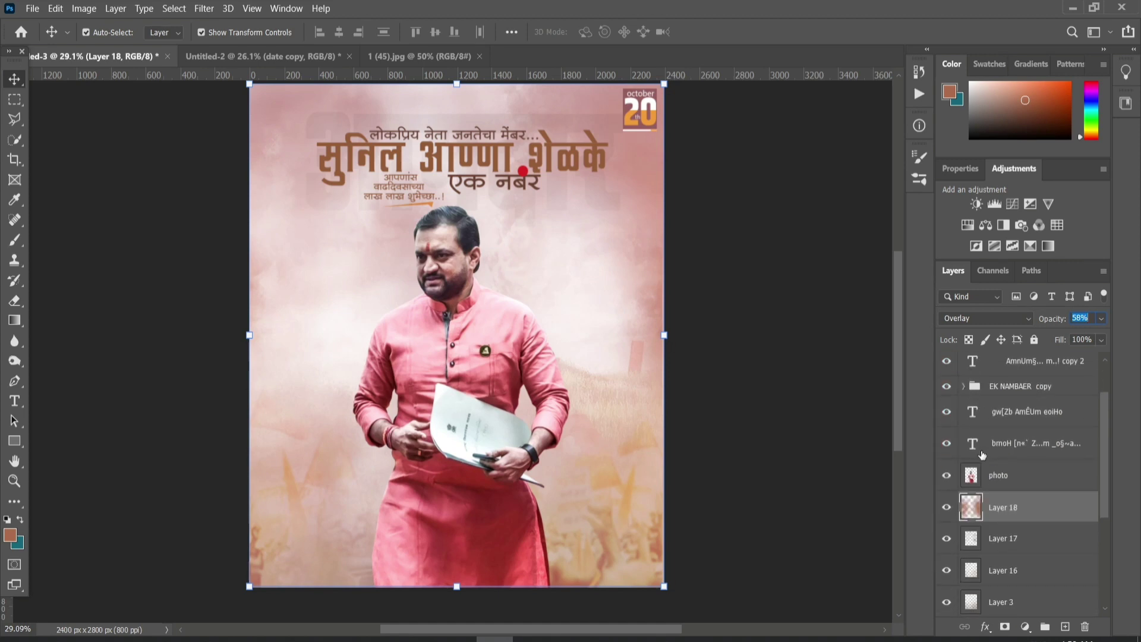
scroll(972, 434, down, 2)
scroll(974, 476, down, 2)
scroll(975, 504, down, 1)
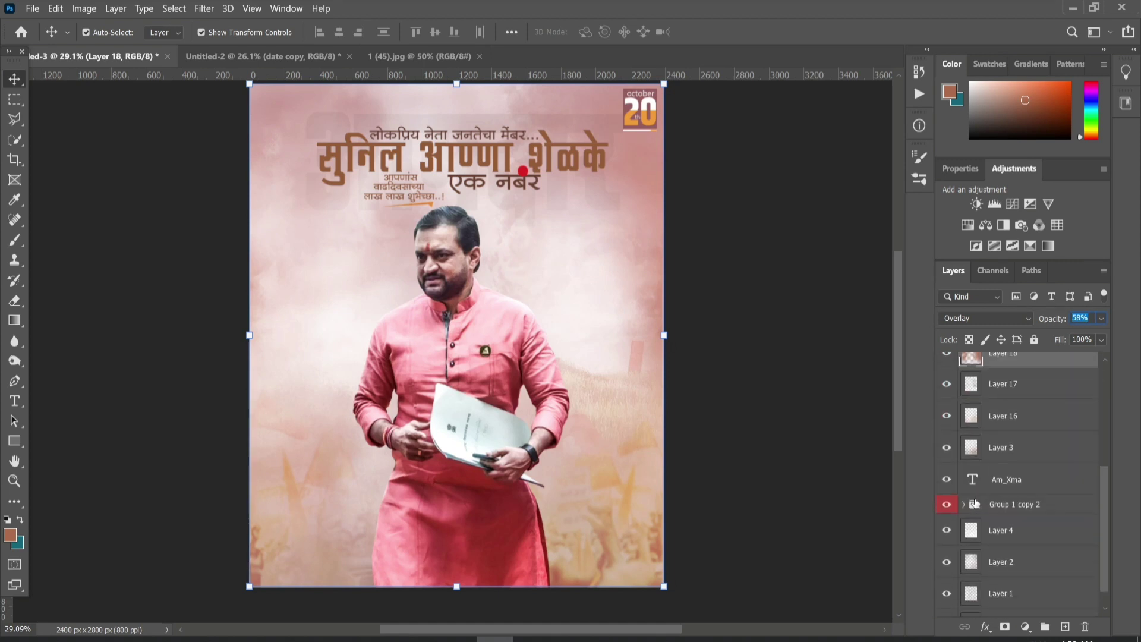
click(965, 505)
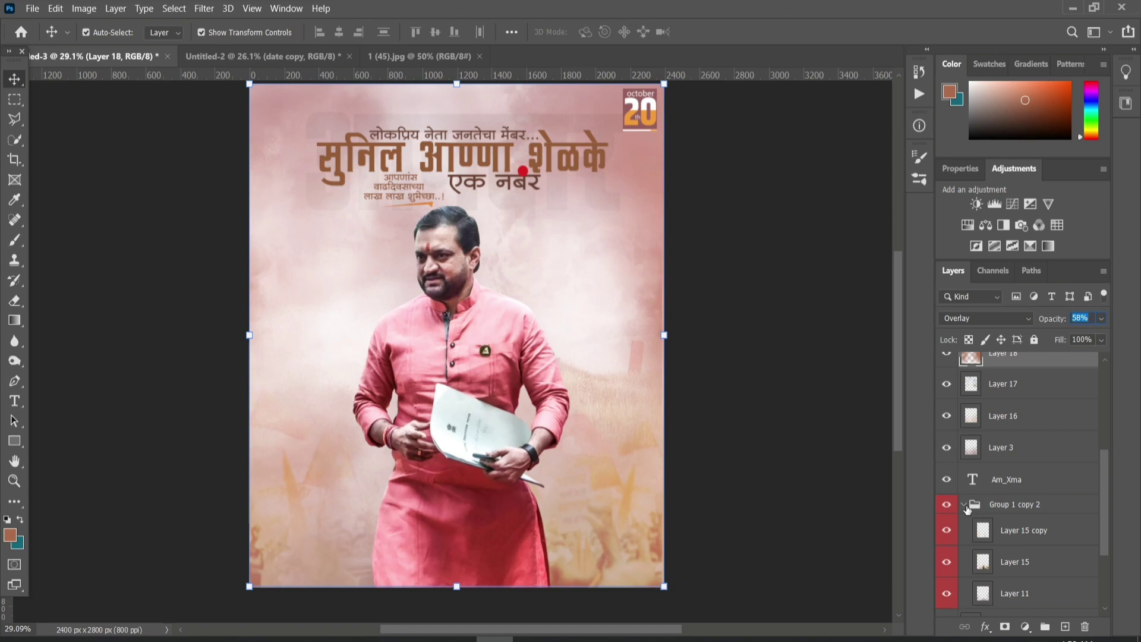
click(964, 504)
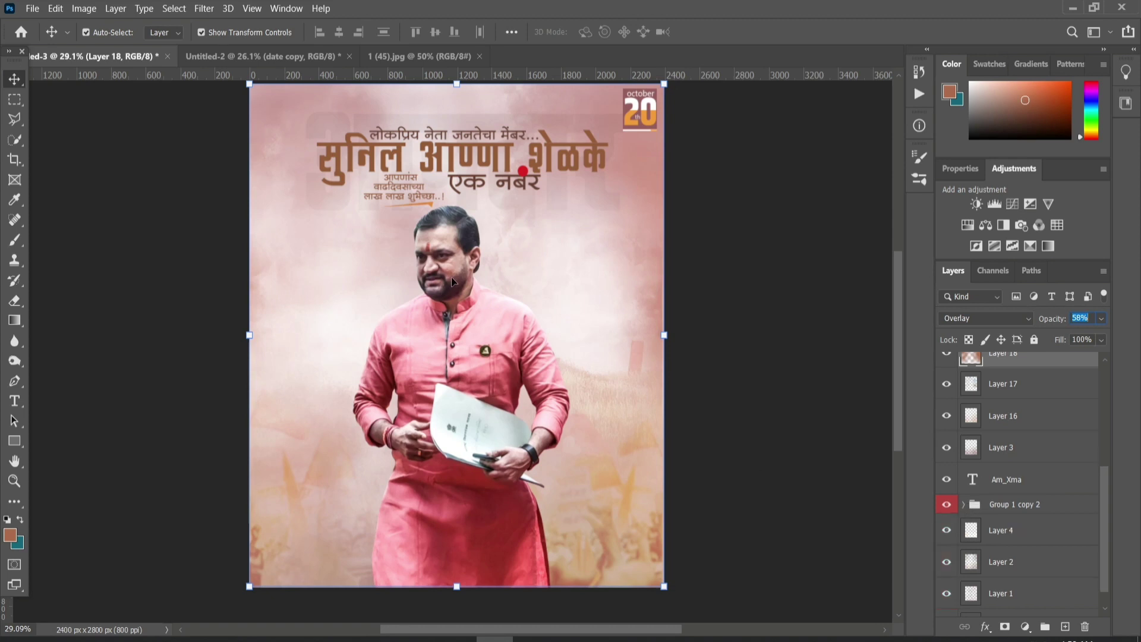
click(498, 162)
scroll(1009, 456, down, 3)
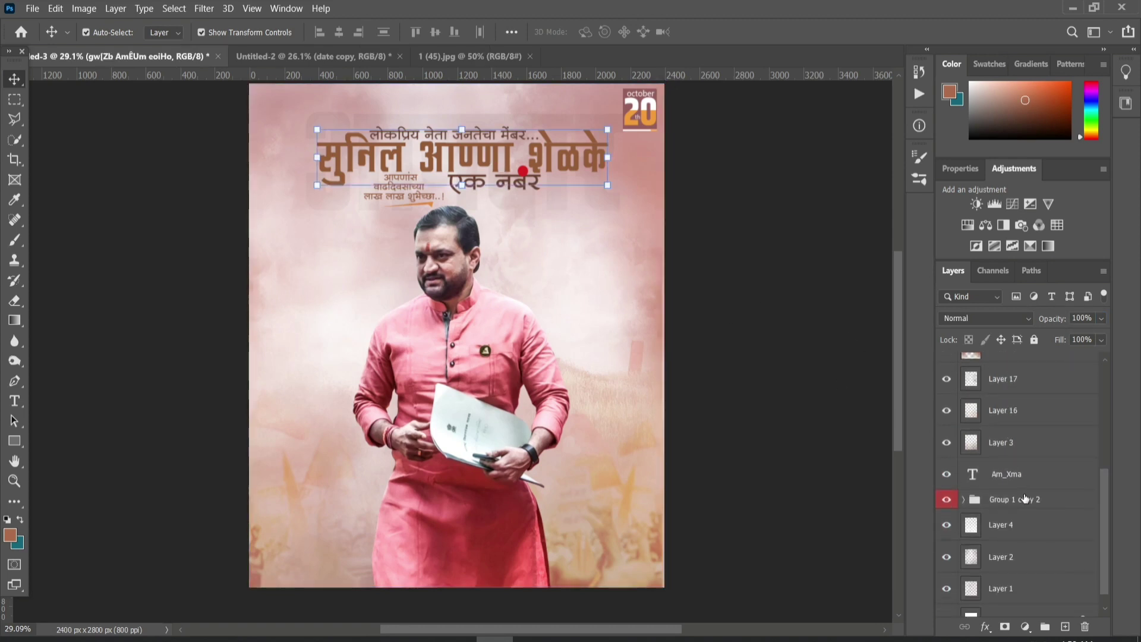
click(1024, 498)
key(ctrl+shift+alt+n)
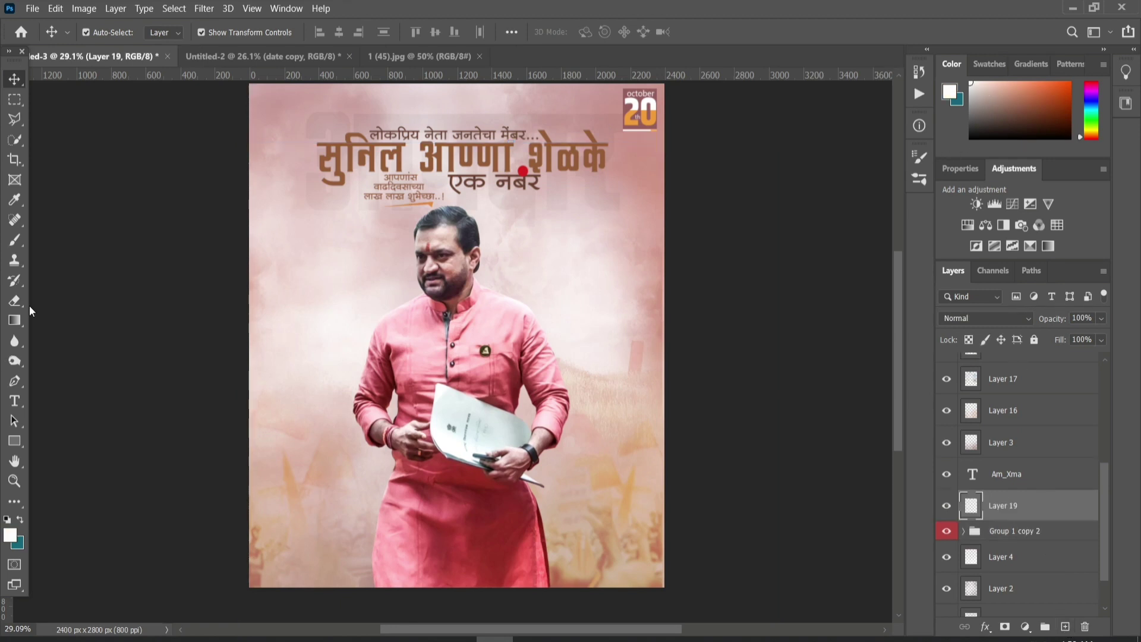
- Paint lighter soft patches on Layer 18 around the headline, left and right
click(380, 185)
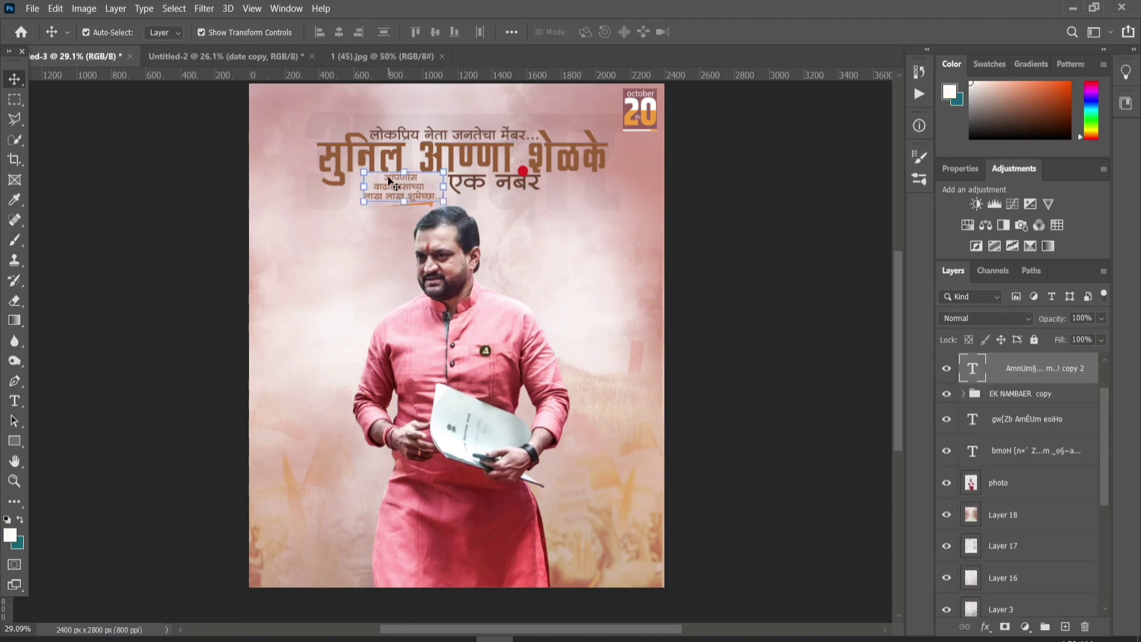
click(15, 239)
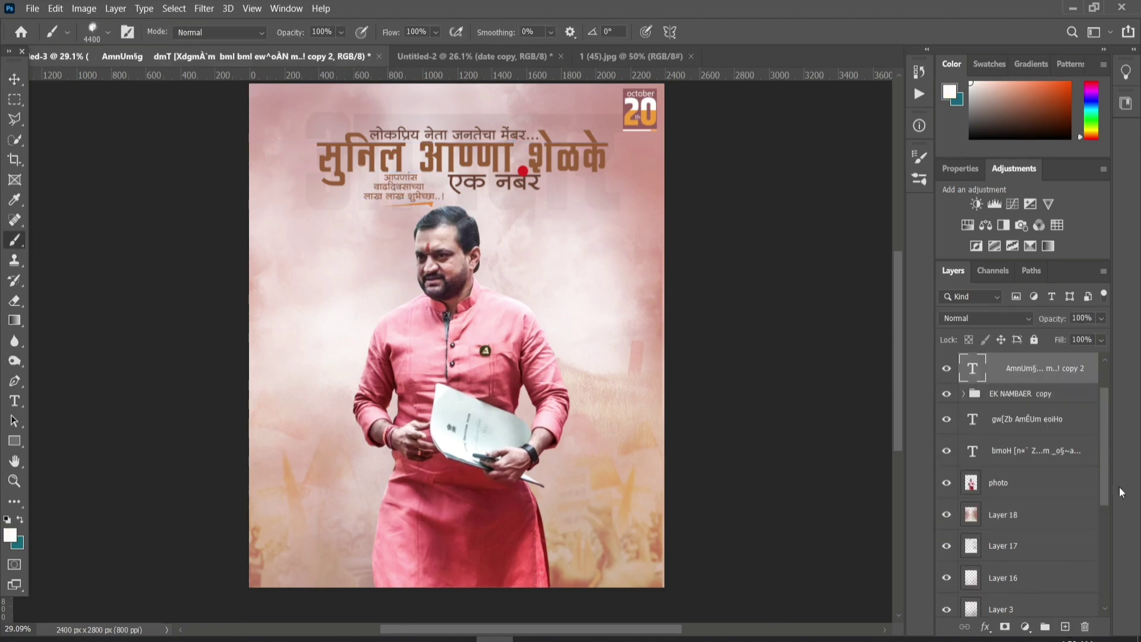
scroll(1024, 479, down, 4)
click(1012, 400)
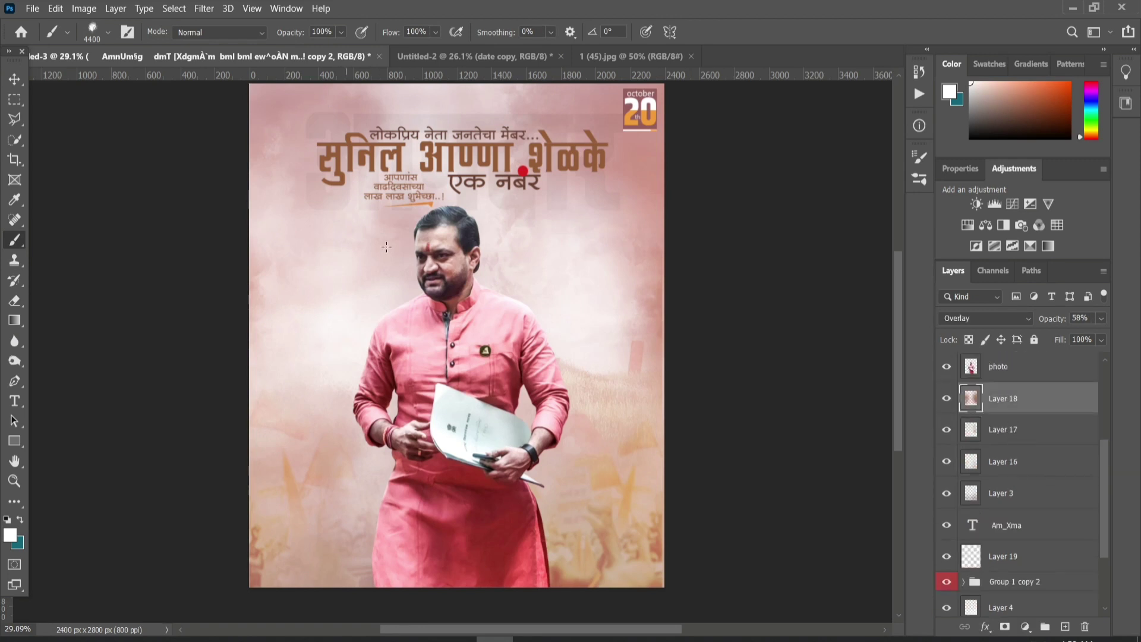
click(419, 178)
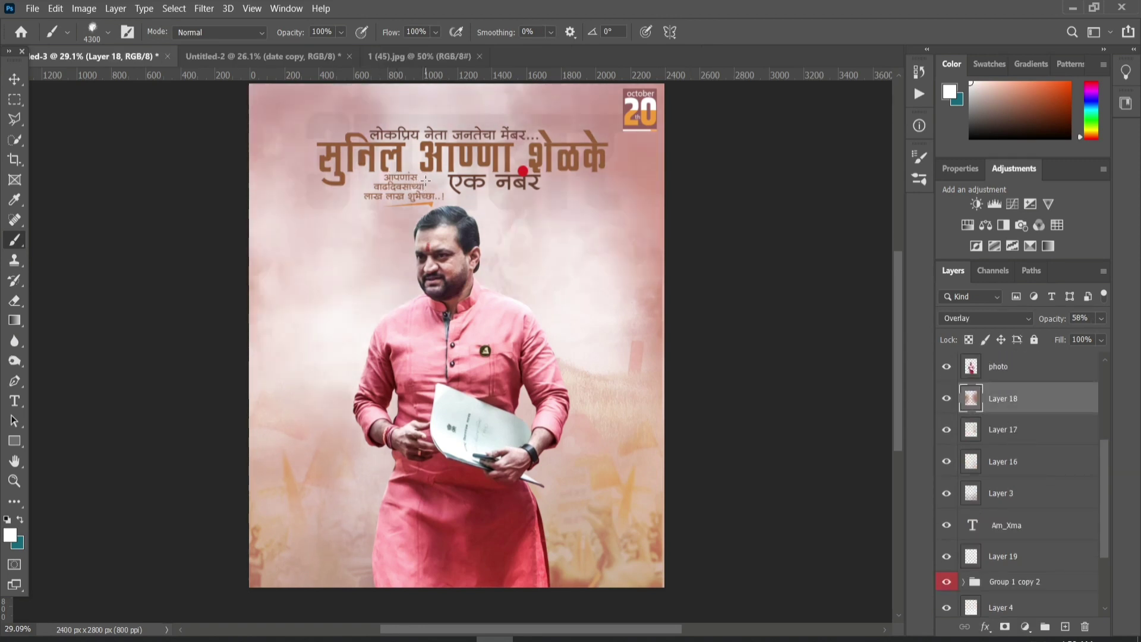
click(376, 158)
click(508, 169)
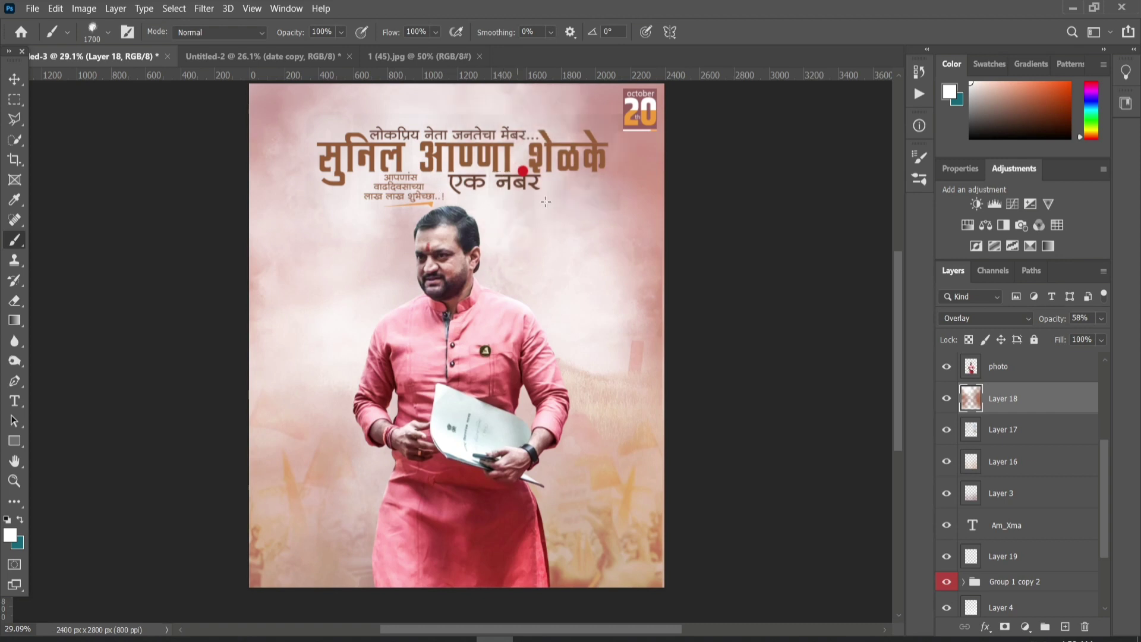
scroll(627, 195, down, 2)
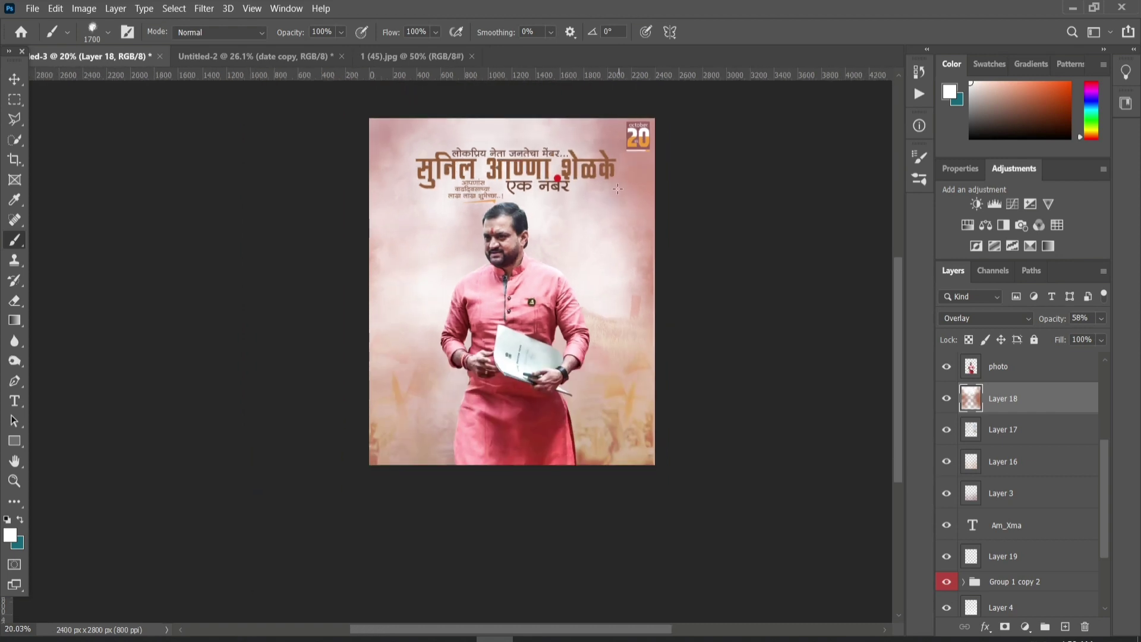
click(14, 79)
- Apply a -36° motion blur with a shorter distance to Layer 18, then lock it
click(204, 8)
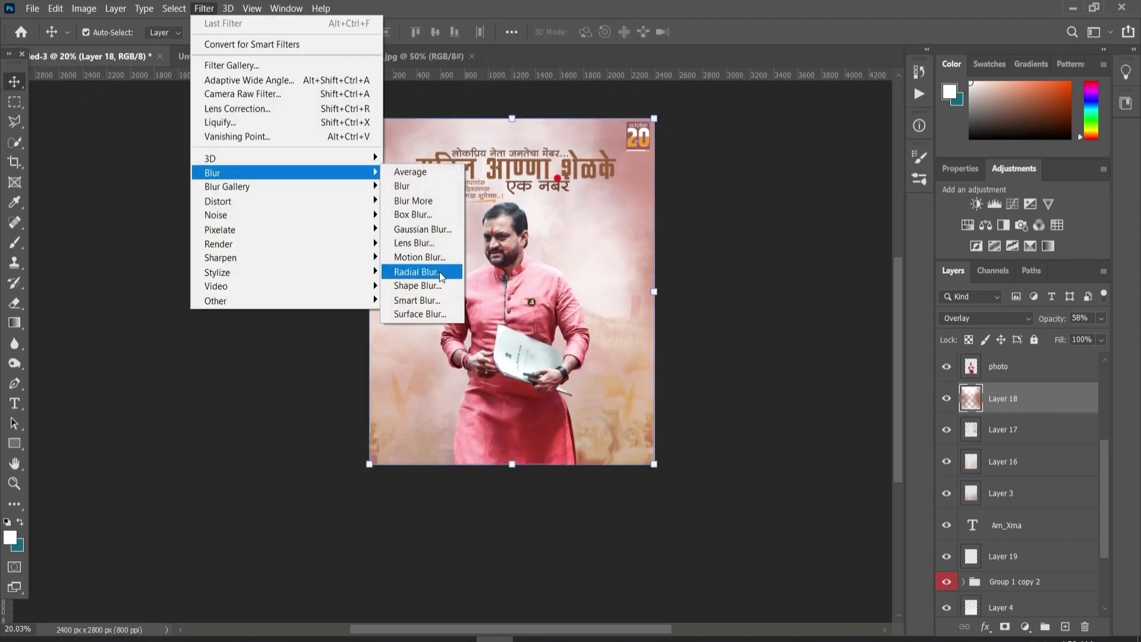
click(419, 256)
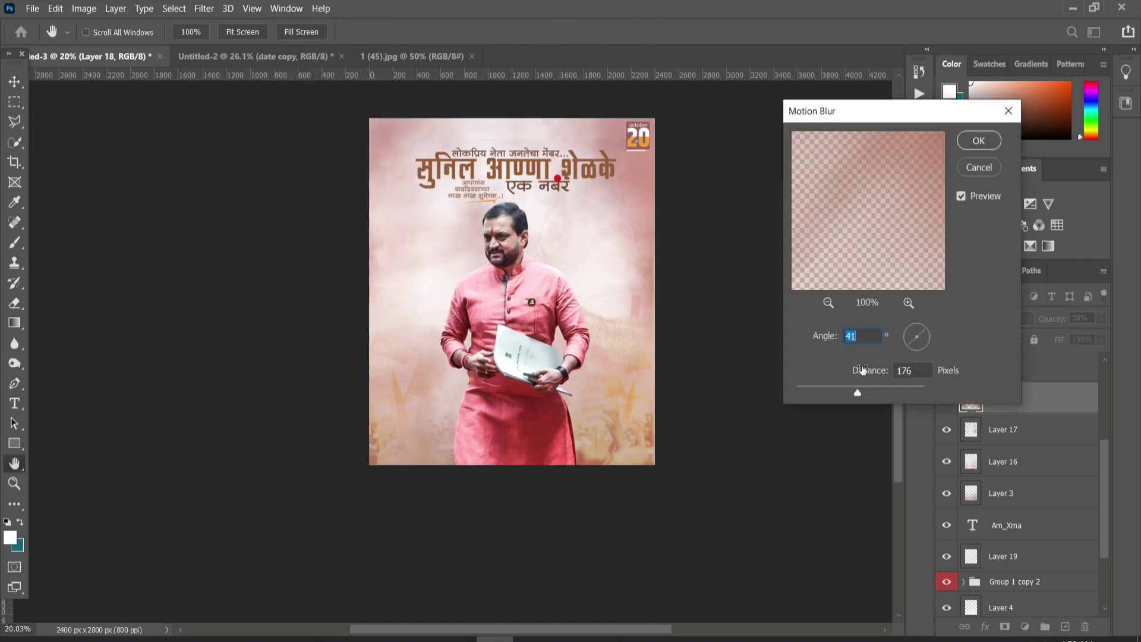
drag(919, 344, 922, 350)
drag(857, 392, 831, 393)
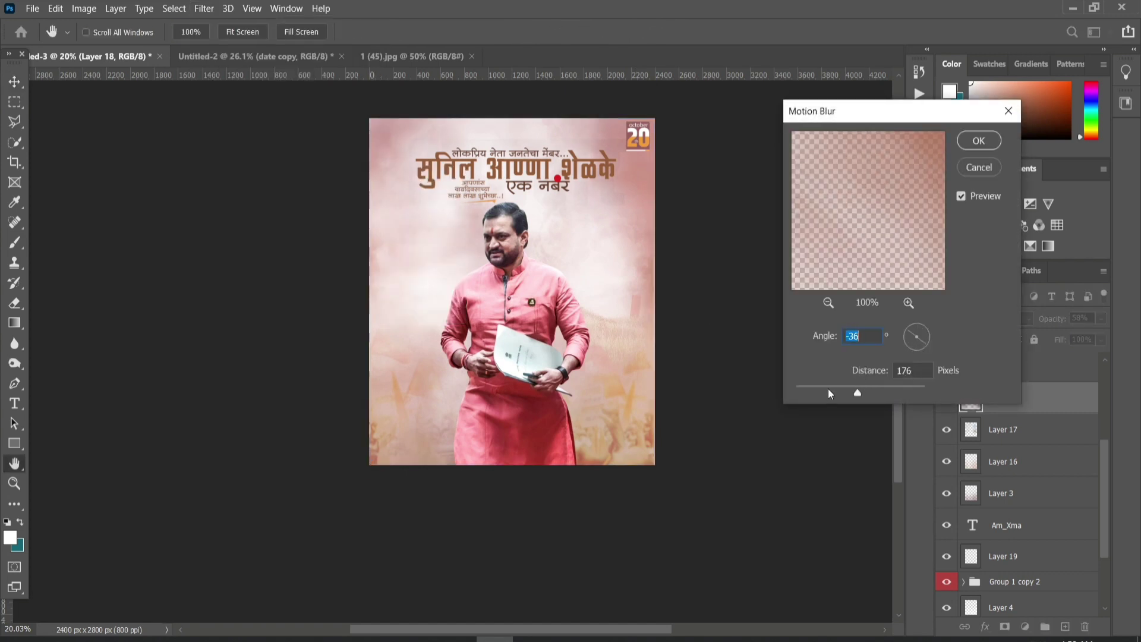
click(981, 141)
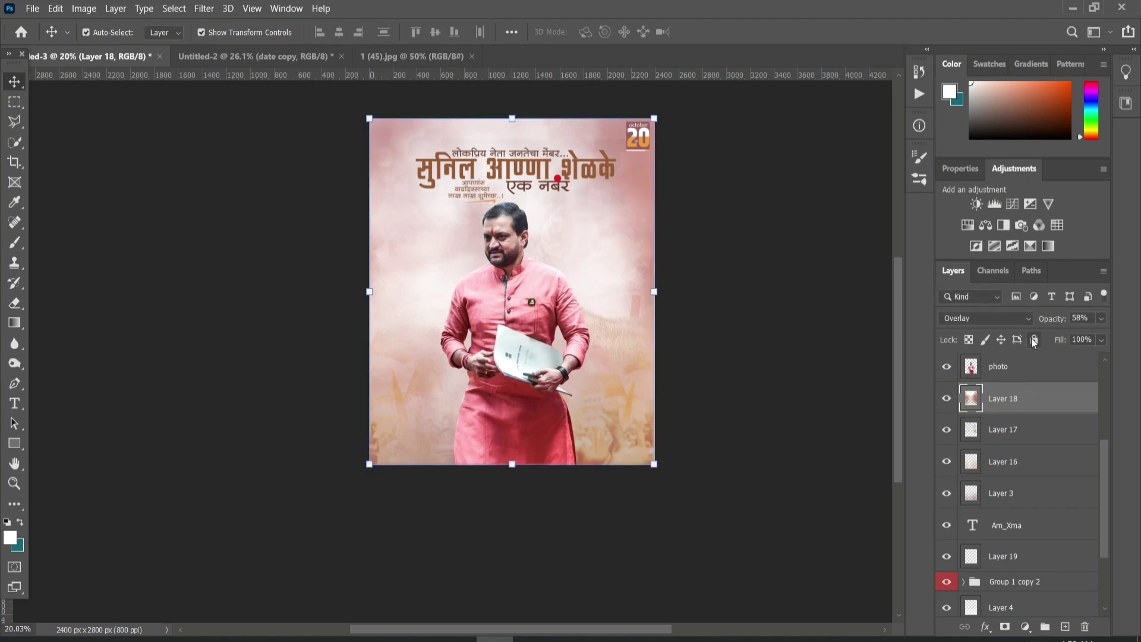
click(1034, 342)
- Select Layer 17 and lock it against further edits
click(608, 194)
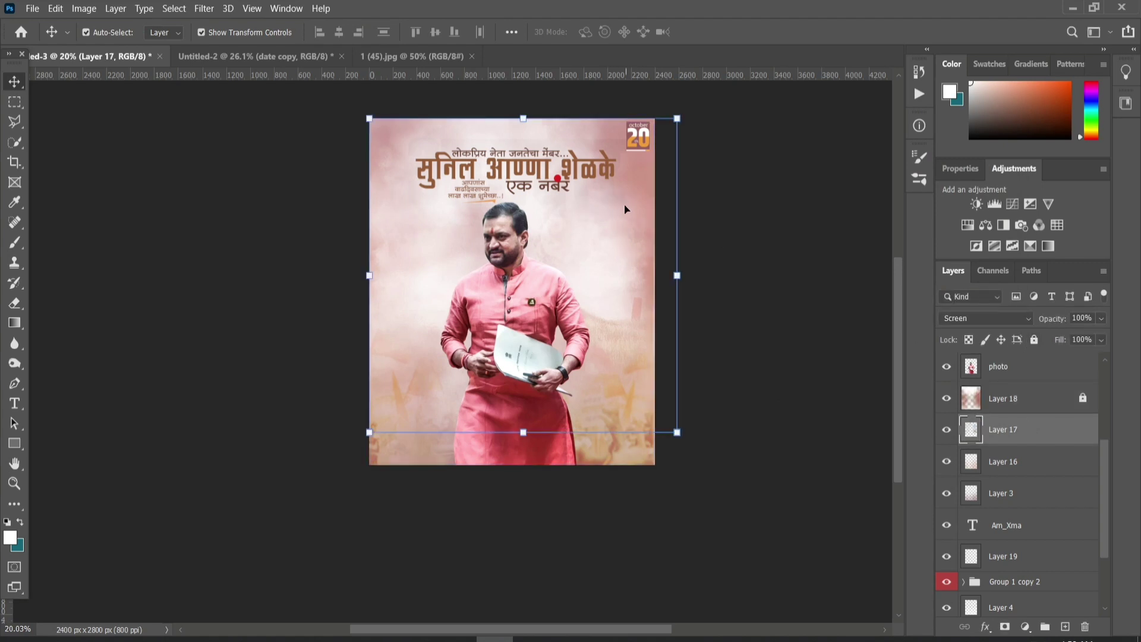
click(610, 187)
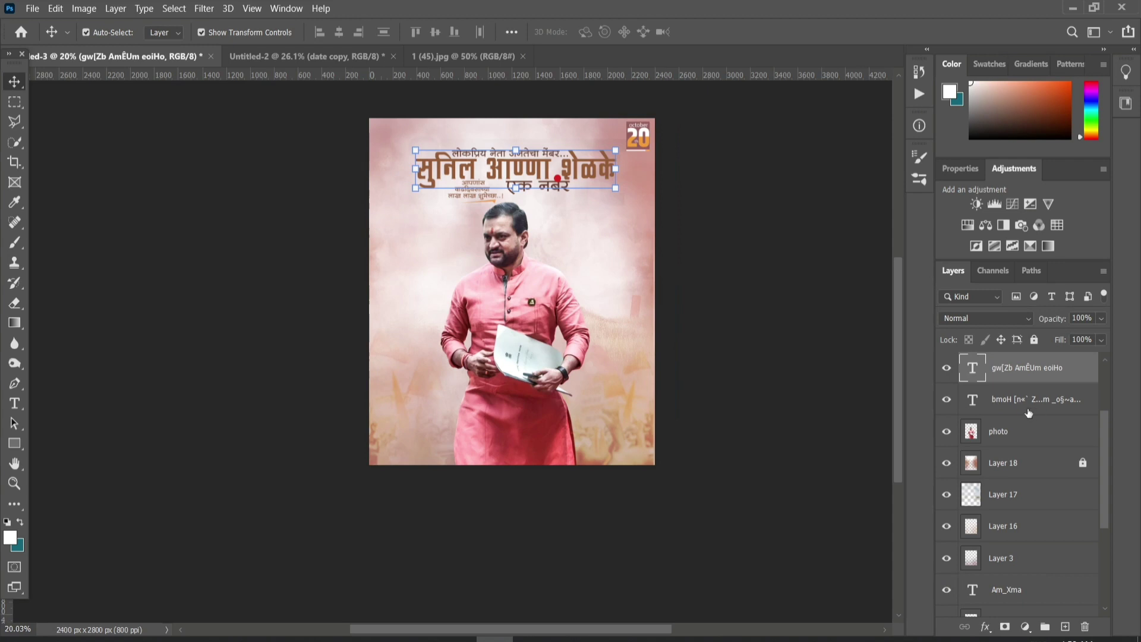
scroll(615, 208, up, 3)
scroll(607, 249, up, 2)
click(616, 253)
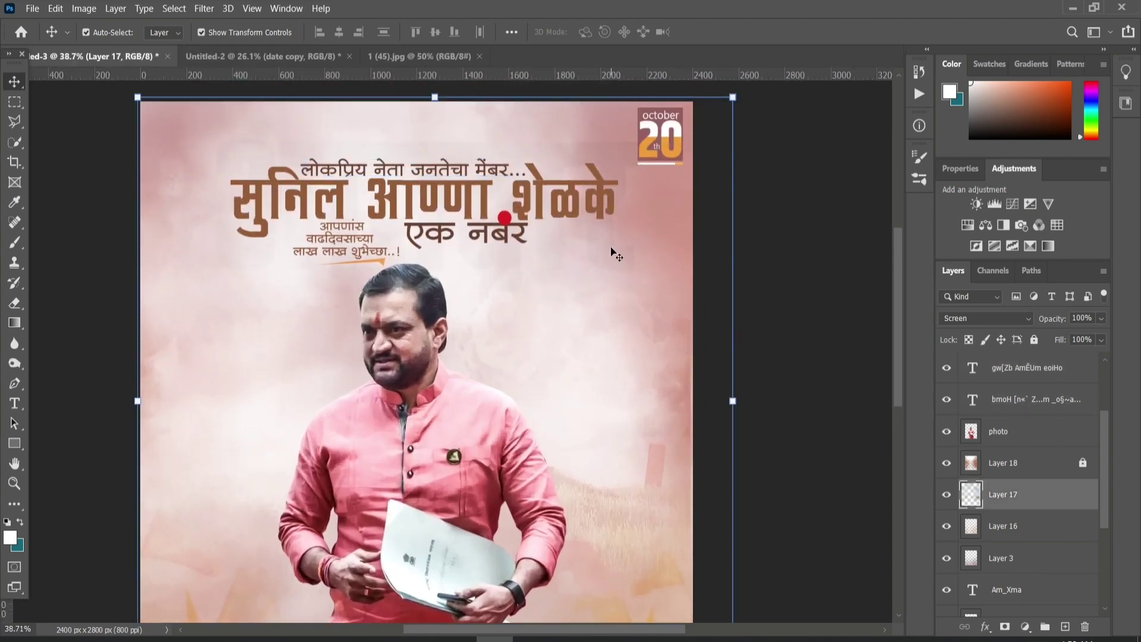
click(1034, 340)
- Move the Am_Xma text layer up above Layer 18 in the layer stack
click(629, 271)
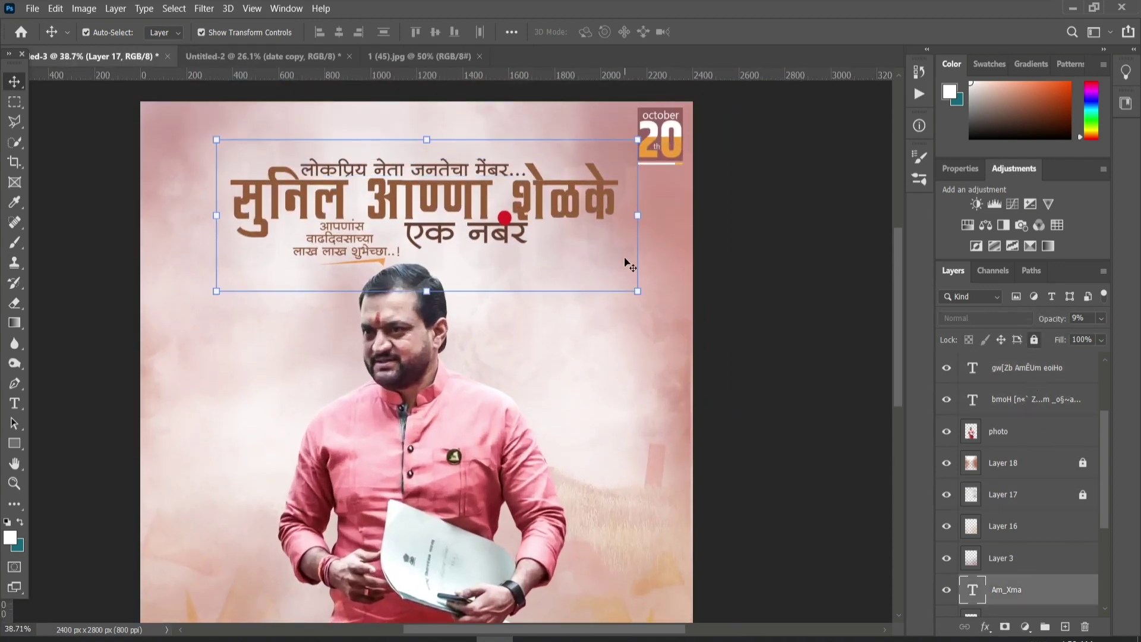
mouse_move(1010, 590)
mouse_down()
mouse_move(1010, 512)
mouse_move(1028, 479)
mouse_up()
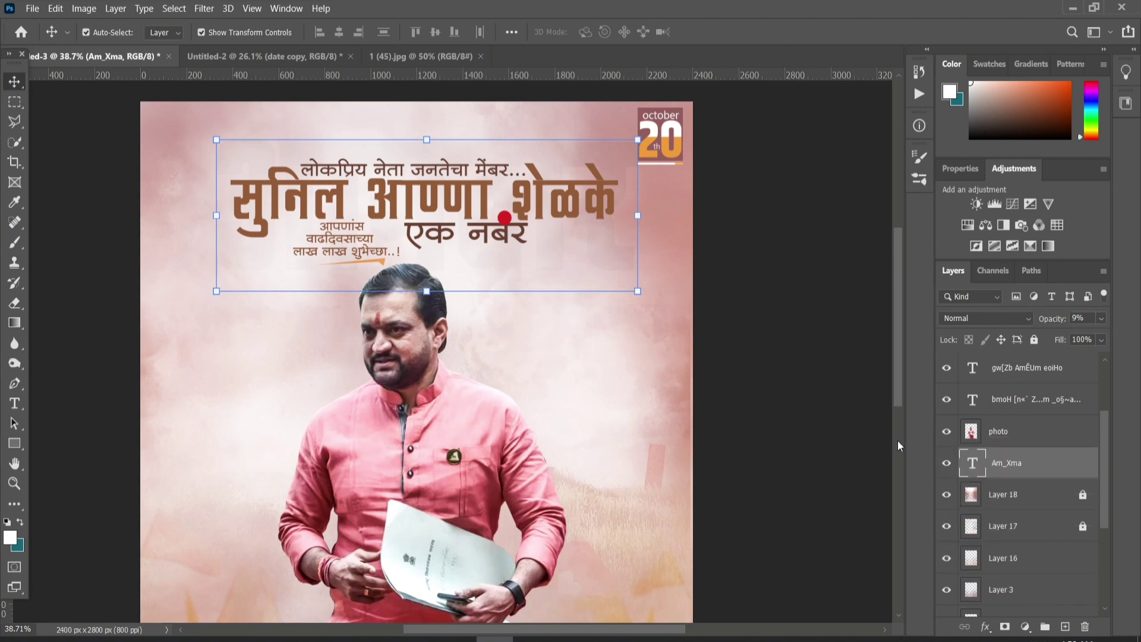
click(808, 363)
scroll(651, 319, down, 2)
scroll(595, 333, down, 2)
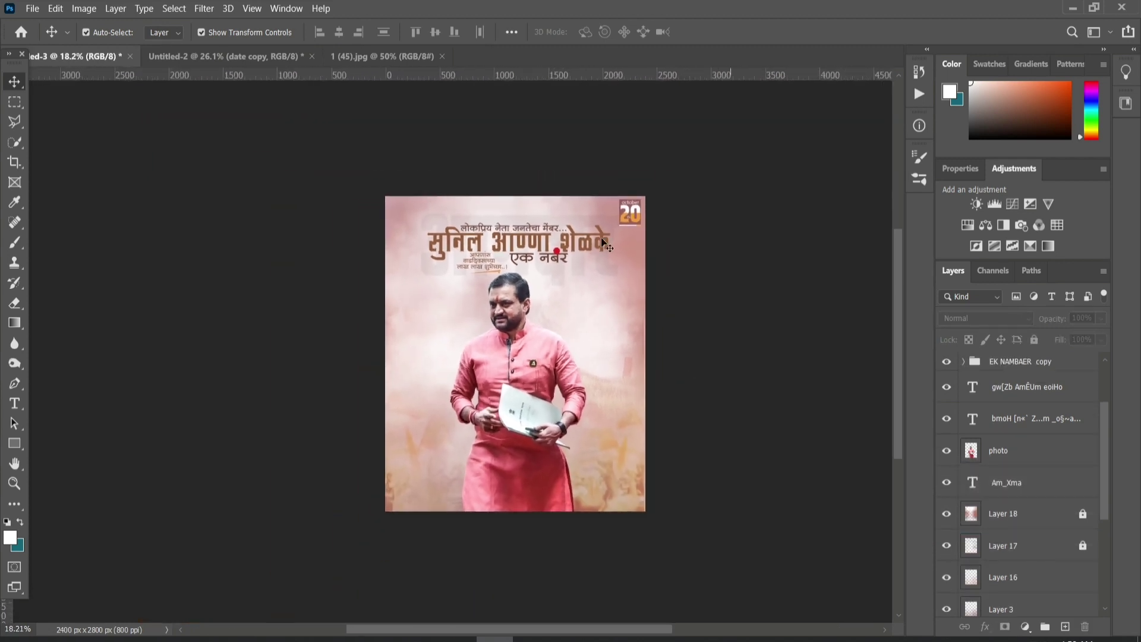
- Paste into the poster, duplicate the new overlay layer and lock the copy
click(248, 57)
scroll(394, 450, up, 1)
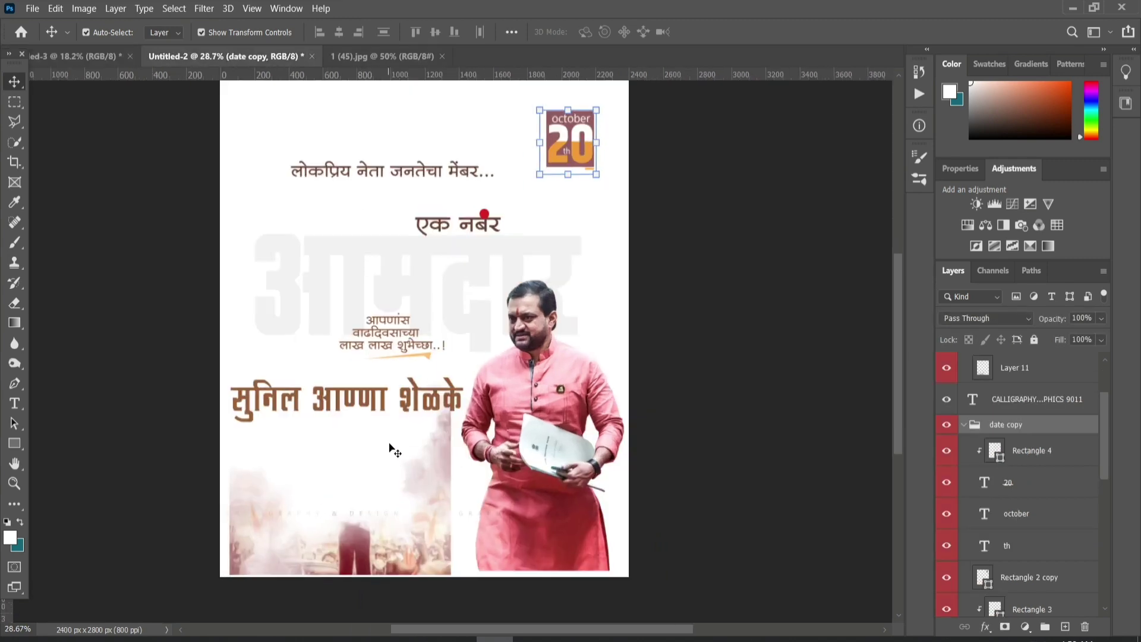
key(ctrl+v)
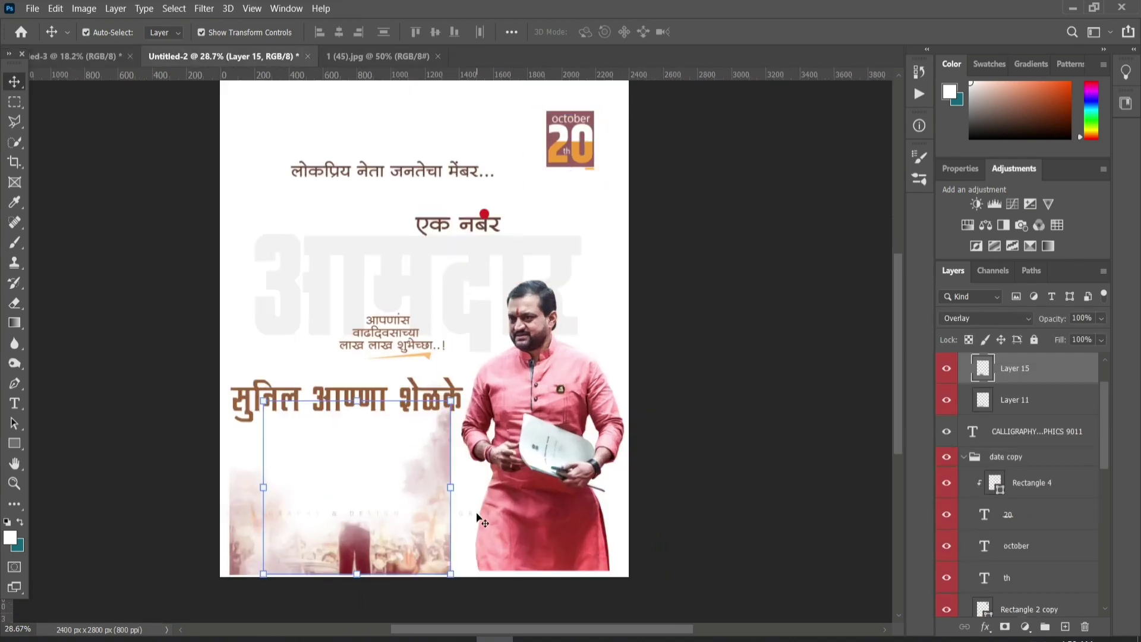
key(ctrl+j)
scroll(482, 517, up, 2)
scroll(482, 517, up, 1)
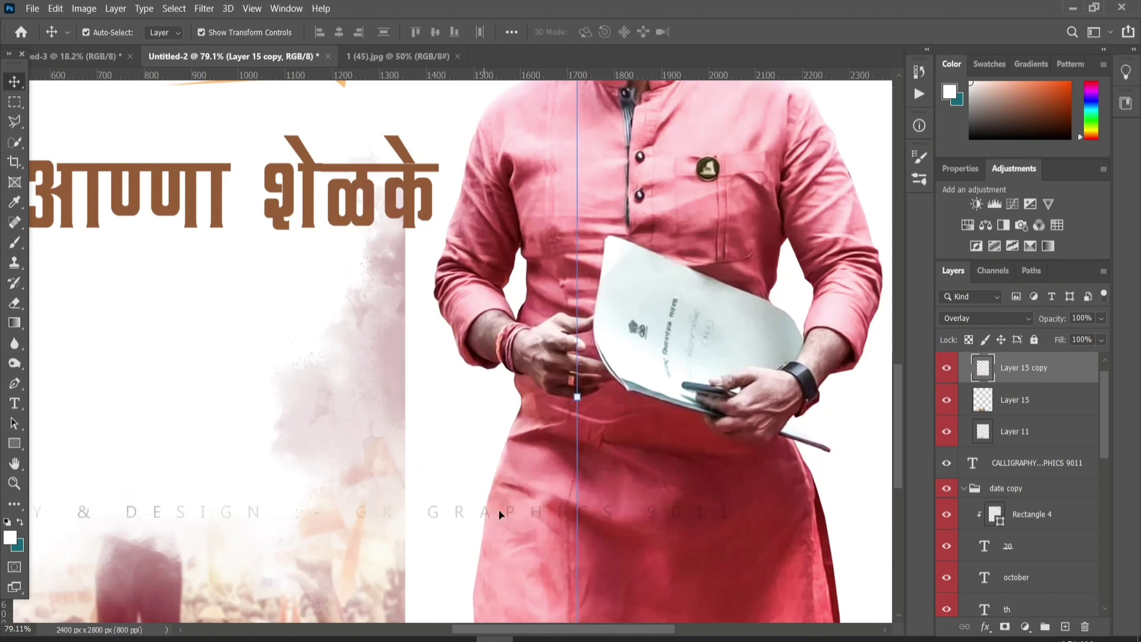
click(1034, 342)
- Move the CALLIGRAPHY & DESIGN watermark text down across the lower poster
click(651, 516)
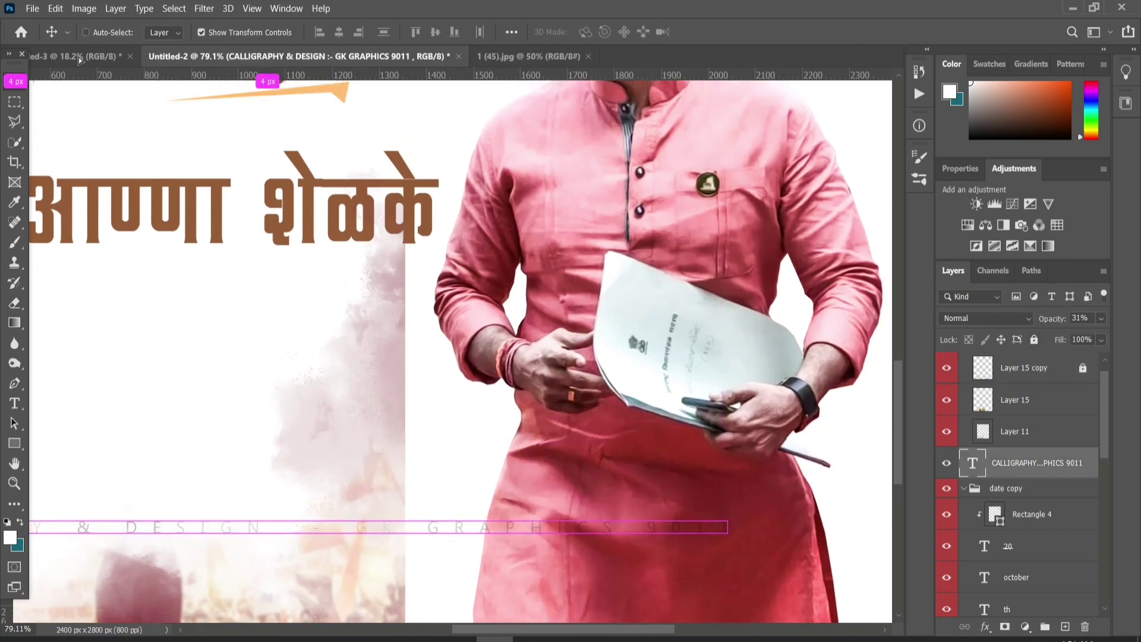
scroll(567, 385, down, 5)
scroll(566, 385, up, 2)
scroll(618, 441, up, 3)
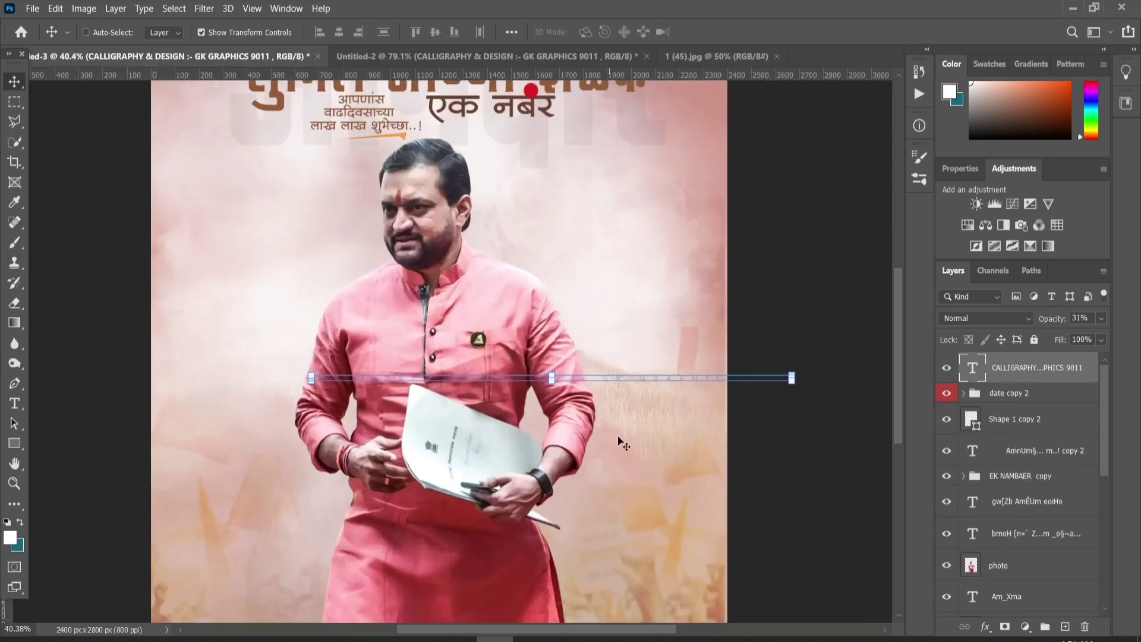
drag(680, 333, 575, 517)
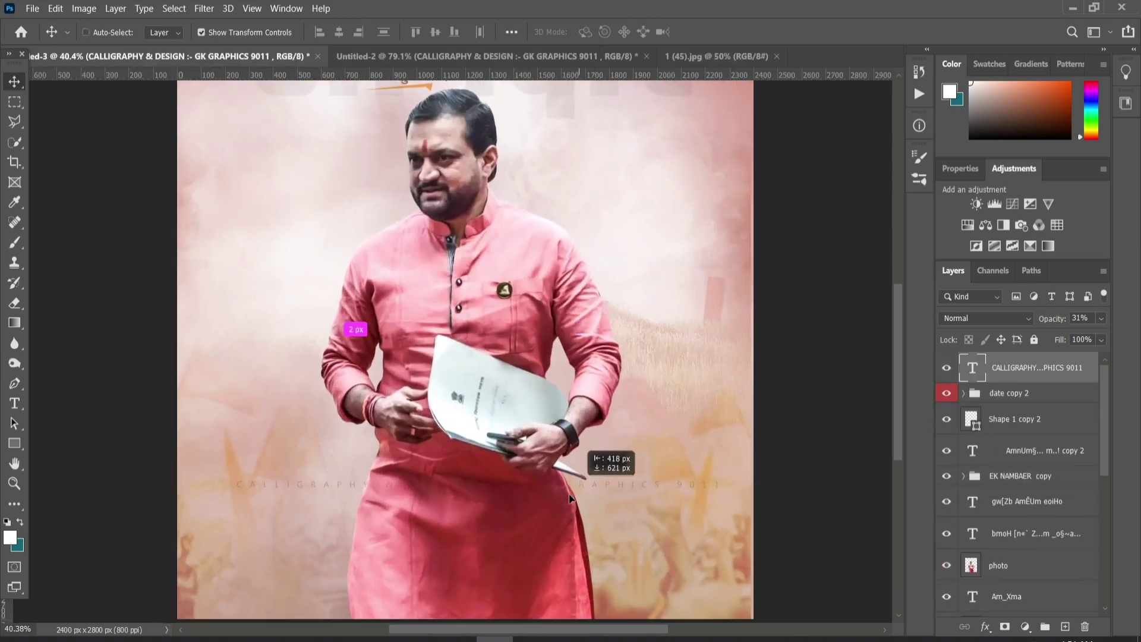
- Stamp all visible layers into a new merged top layer, Layer 20, with Ctrl+Alt+Shift+E
scroll(553, 406, down, 4)
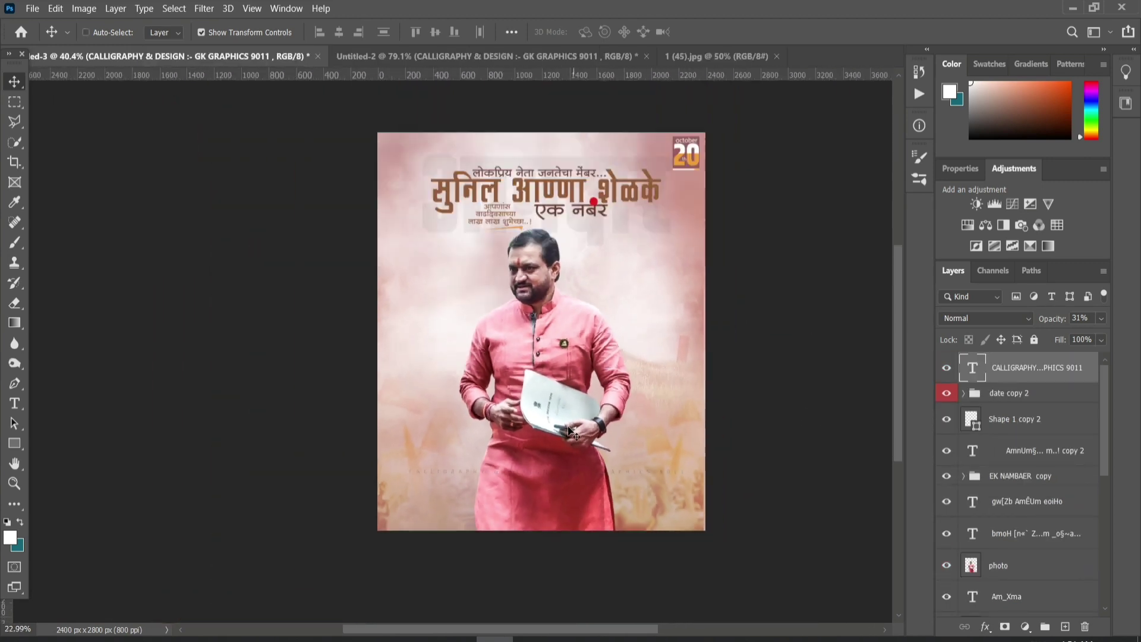
scroll(553, 406, up, 1)
scroll(544, 395, up, 1)
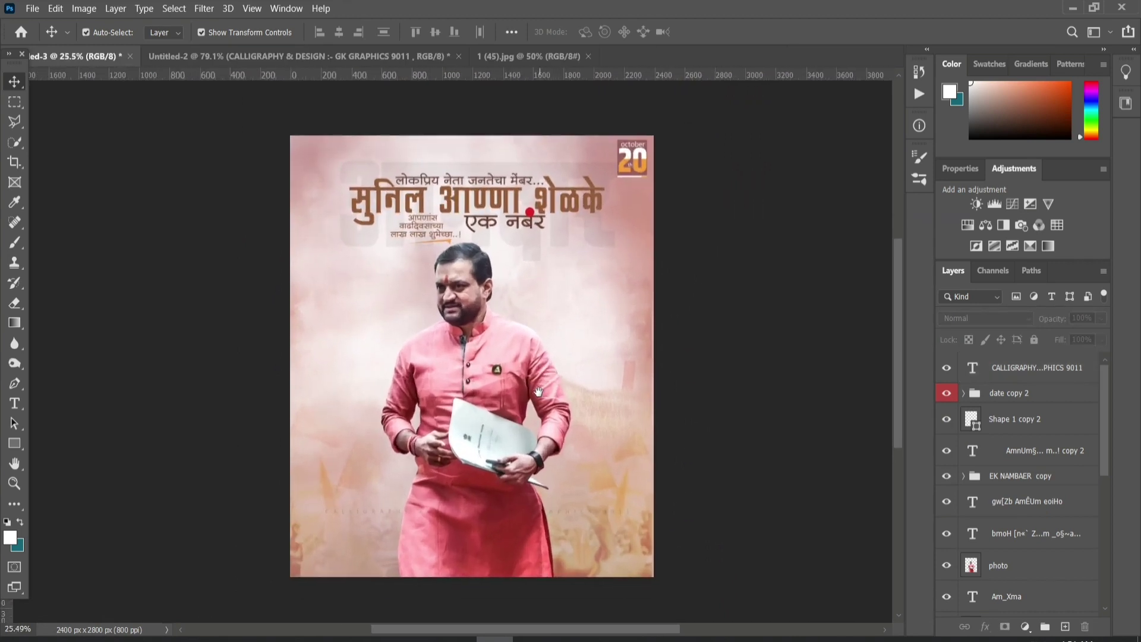
scroll(538, 390, up, 1)
drag(538, 388, 533, 394)
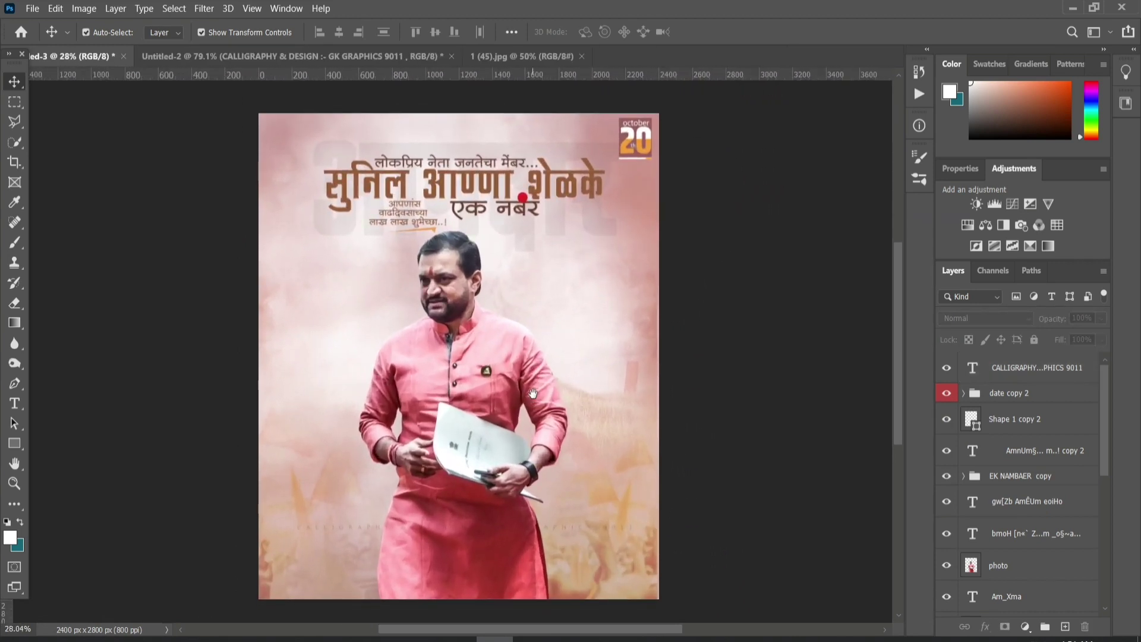
click(200, 8)
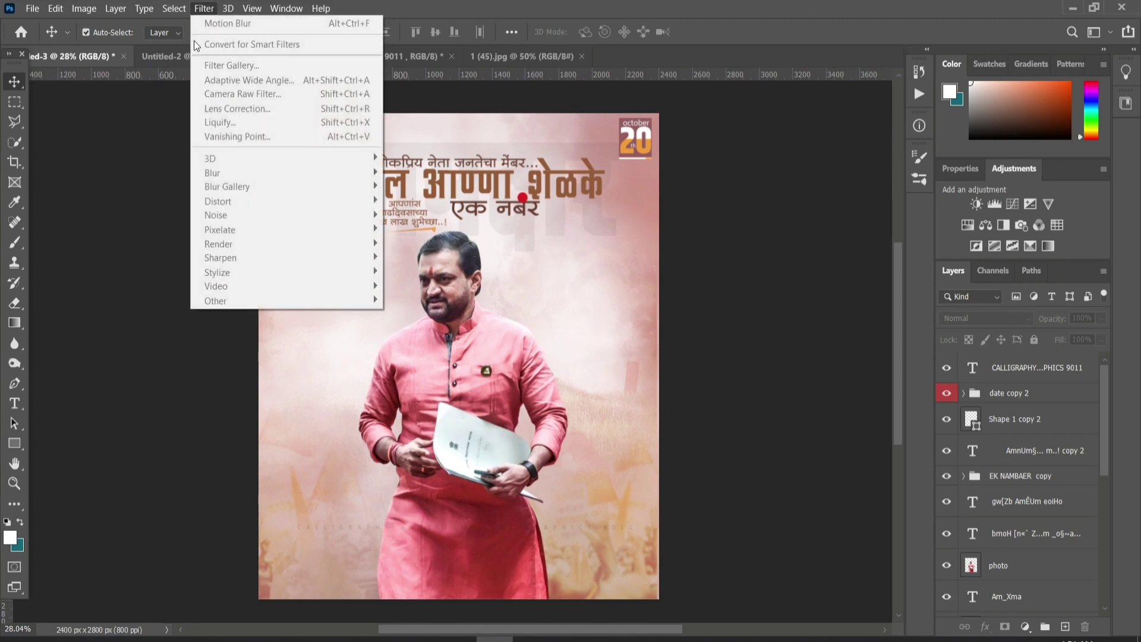
click(507, 225)
key(ctrl+shift+alt+e)
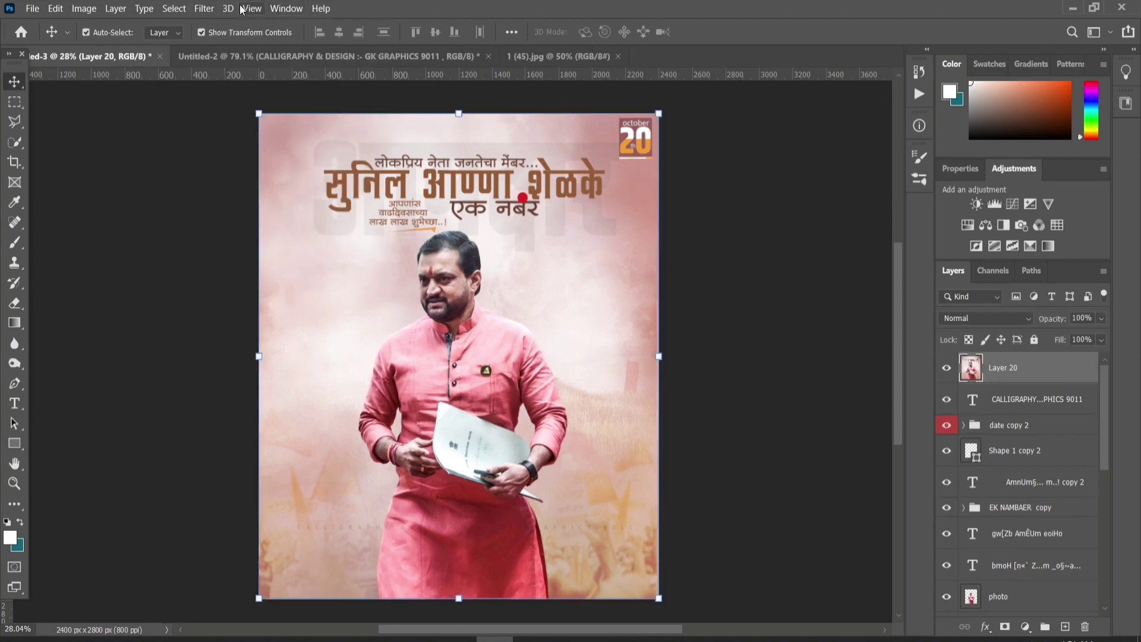
click(205, 8)
- In Camera Raw, set clarity +33, dehaze -2, blacks +10, shadows +18 and vibrance +34
click(234, 94)
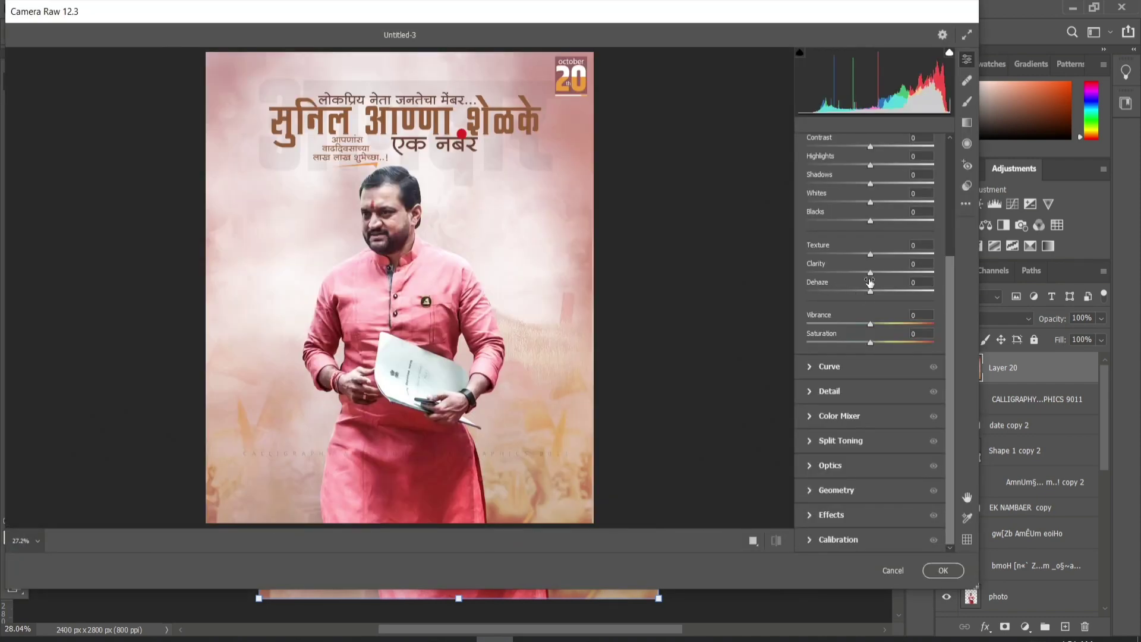
drag(871, 273, 890, 273)
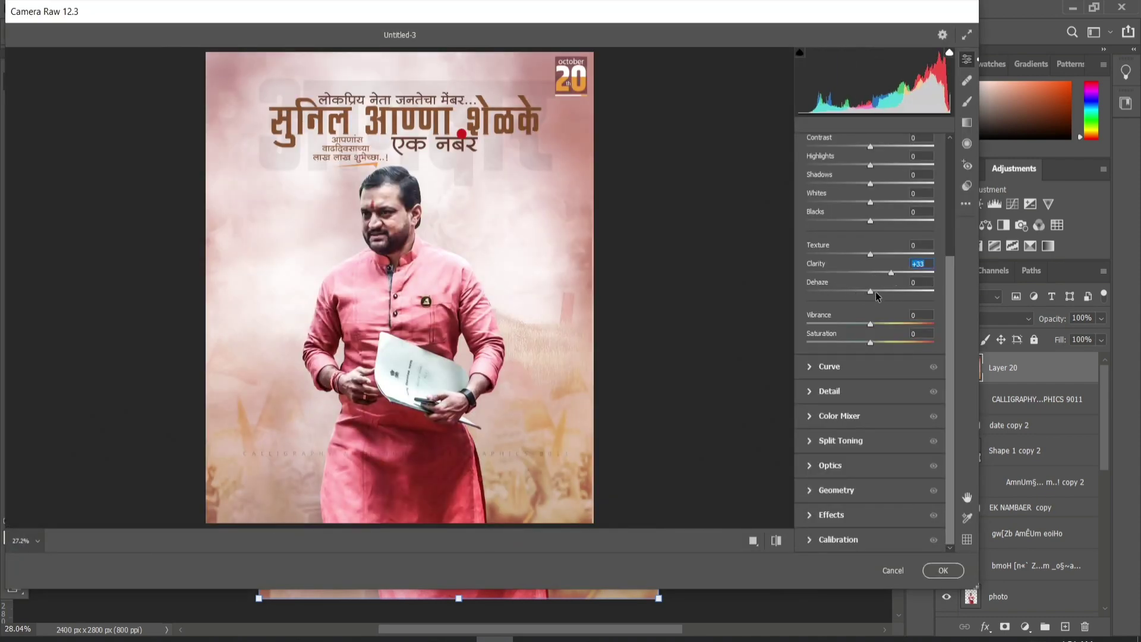
click(876, 291)
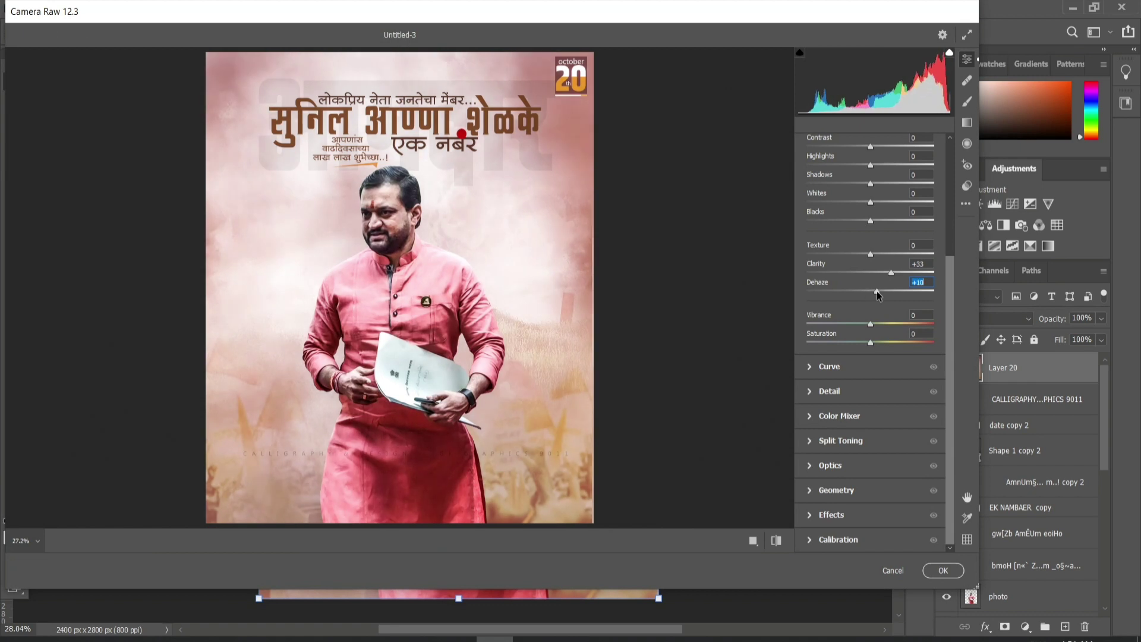
drag(876, 291, 869, 291)
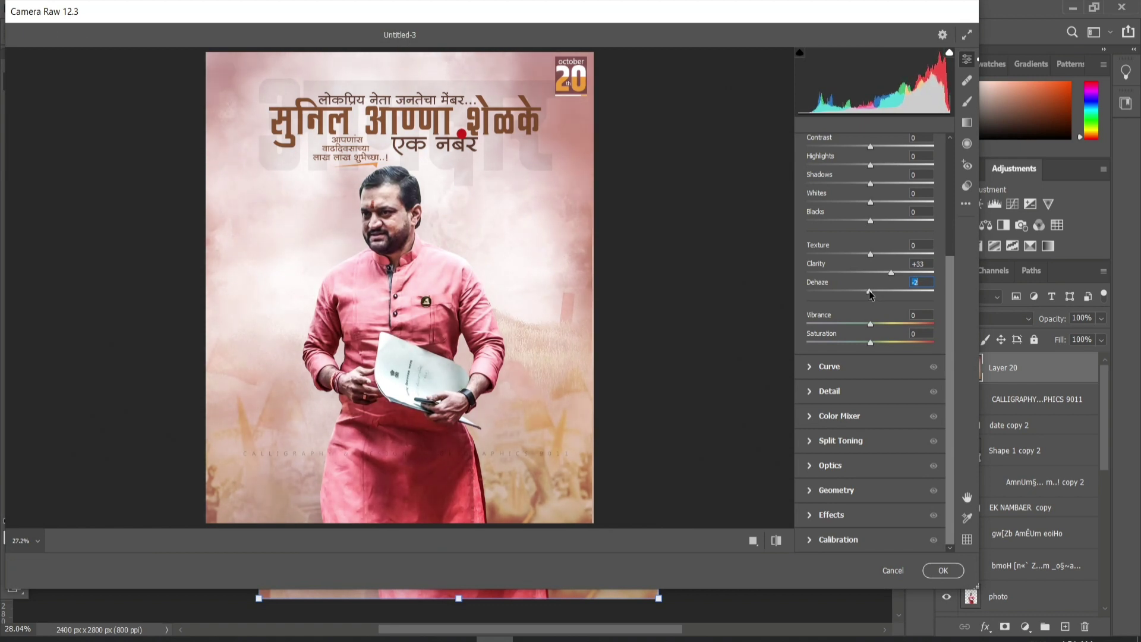
mouse_move(870, 220)
mouse_down()
mouse_move(894, 202)
mouse_move(878, 225)
mouse_up()
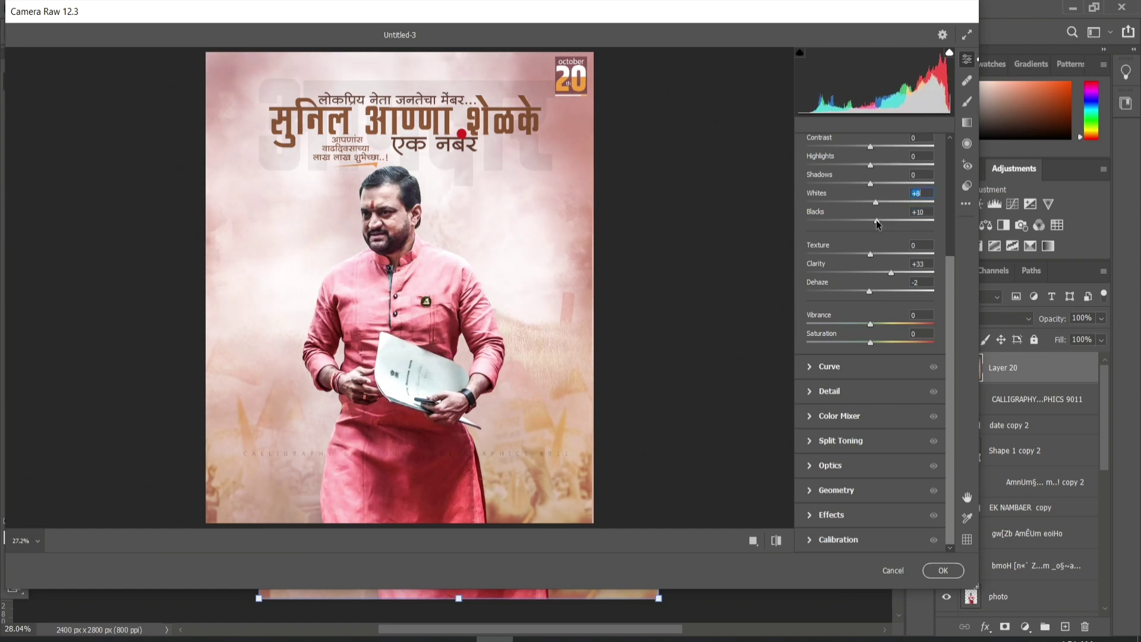
drag(871, 184, 888, 150)
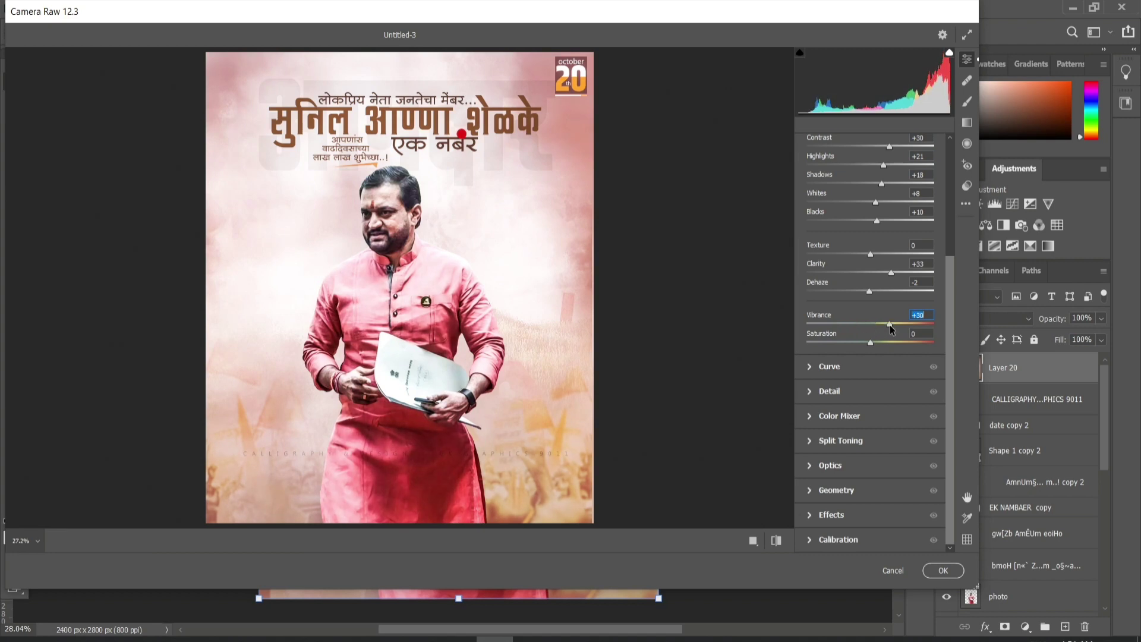
drag(890, 326, 893, 326)
- Apply the Camera Raw grade to Layer 20 and review the result on the poster
click(942, 571)
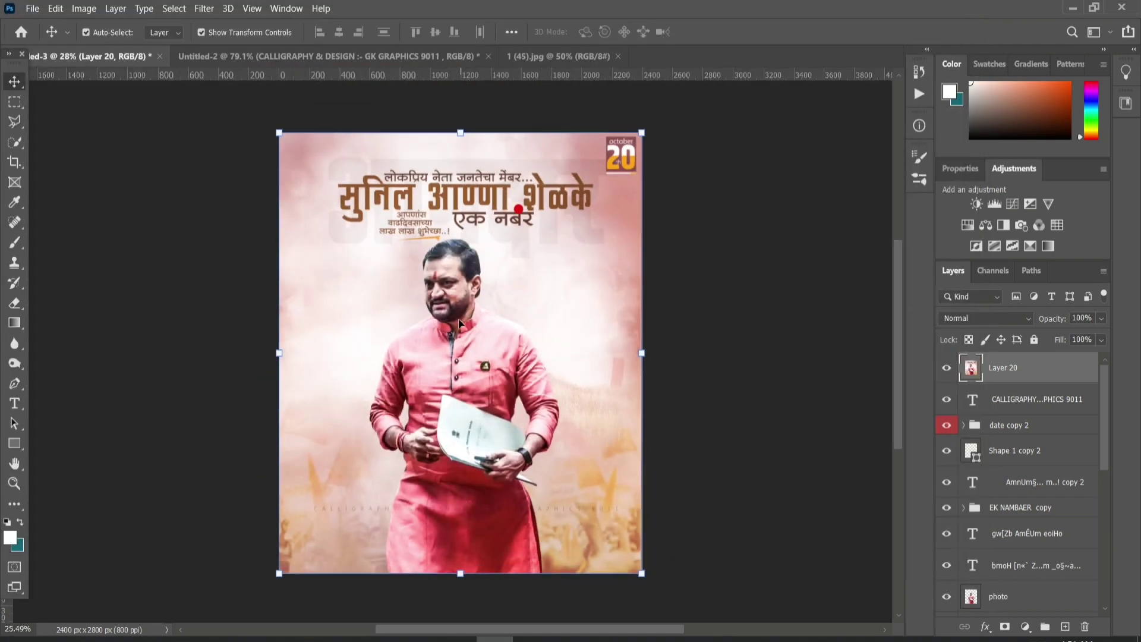
drag(492, 337, 485, 338)
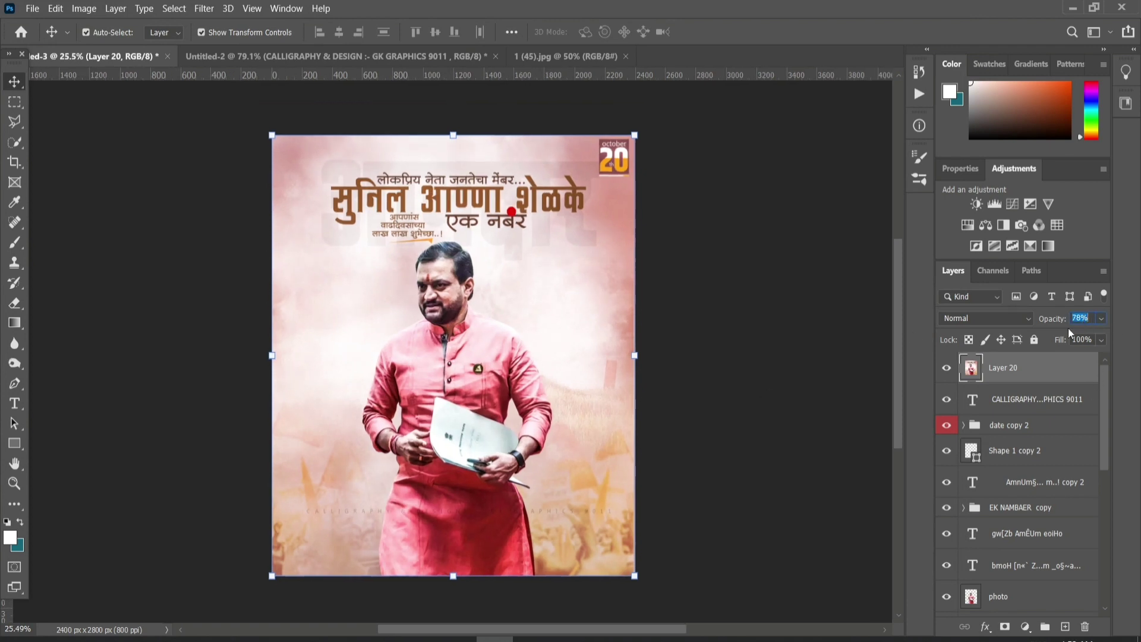
click(755, 302)
scroll(503, 431, up, 1)
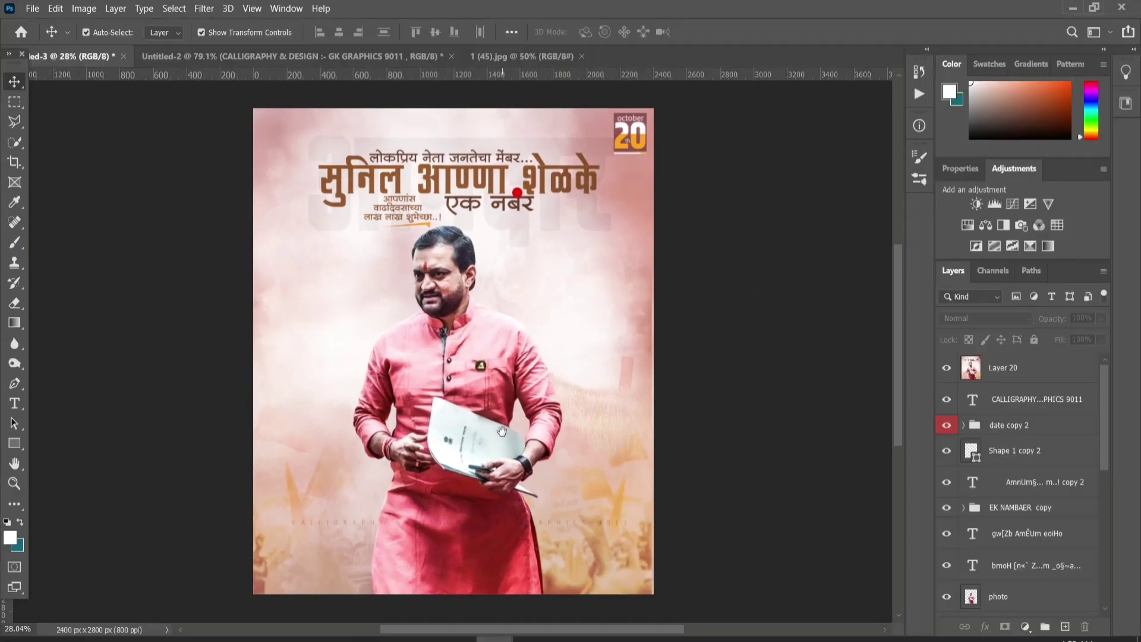